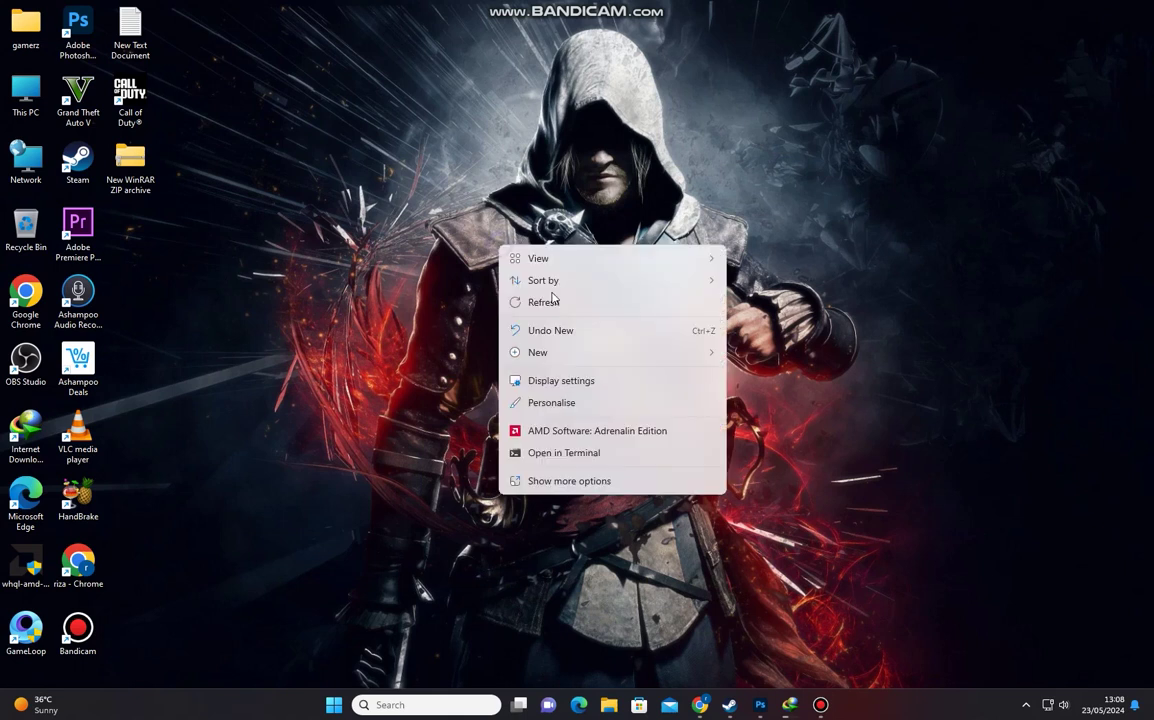
Step: Refresh the Windows desktop five times from its right-click menu
{"action": "right_click", "coordinate": [392, 195]}
{"action": "left_click", "coordinate": [430, 252]}
{"action": "right_click", "coordinate": [515, 307]}
{"action": "left_click", "coordinate": [545, 360]}
{"action": "right_click", "coordinate": [382, 228]}
{"action": "left_click", "coordinate": [428, 283]}
{"action": "right_click", "coordinate": [405, 234]}
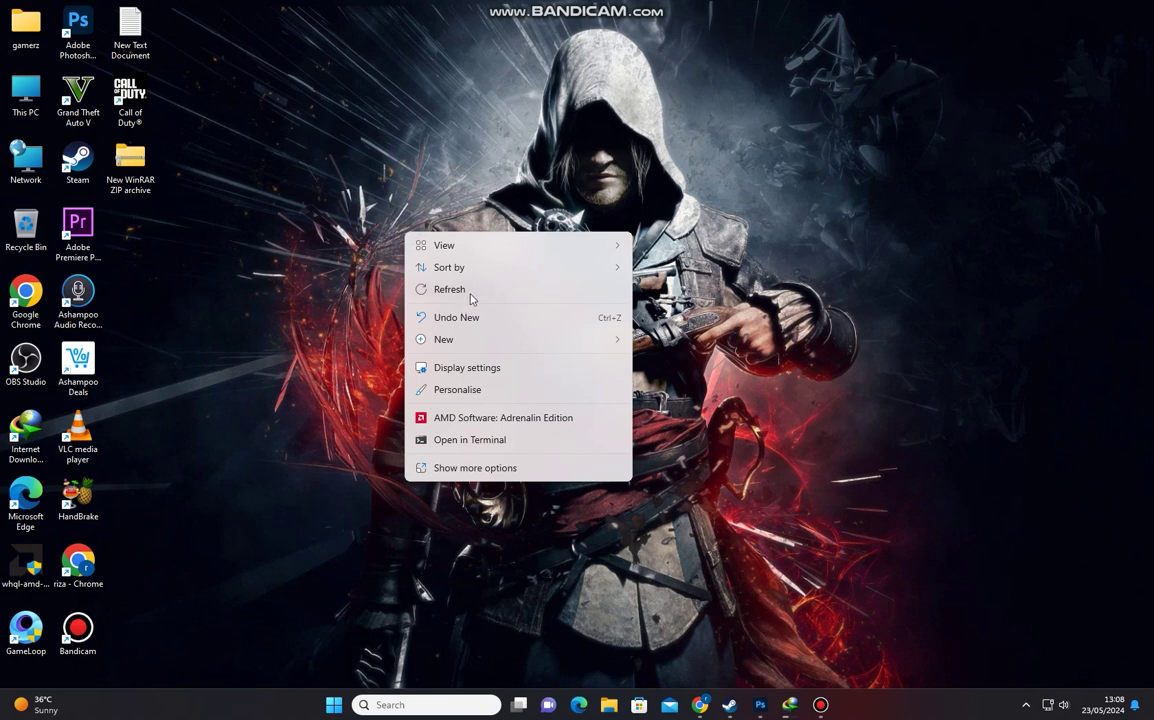
{"action": "left_click", "coordinate": [468, 291]}
{"action": "right_click", "coordinate": [455, 290]}
{"action": "left_click", "coordinate": [549, 353]}
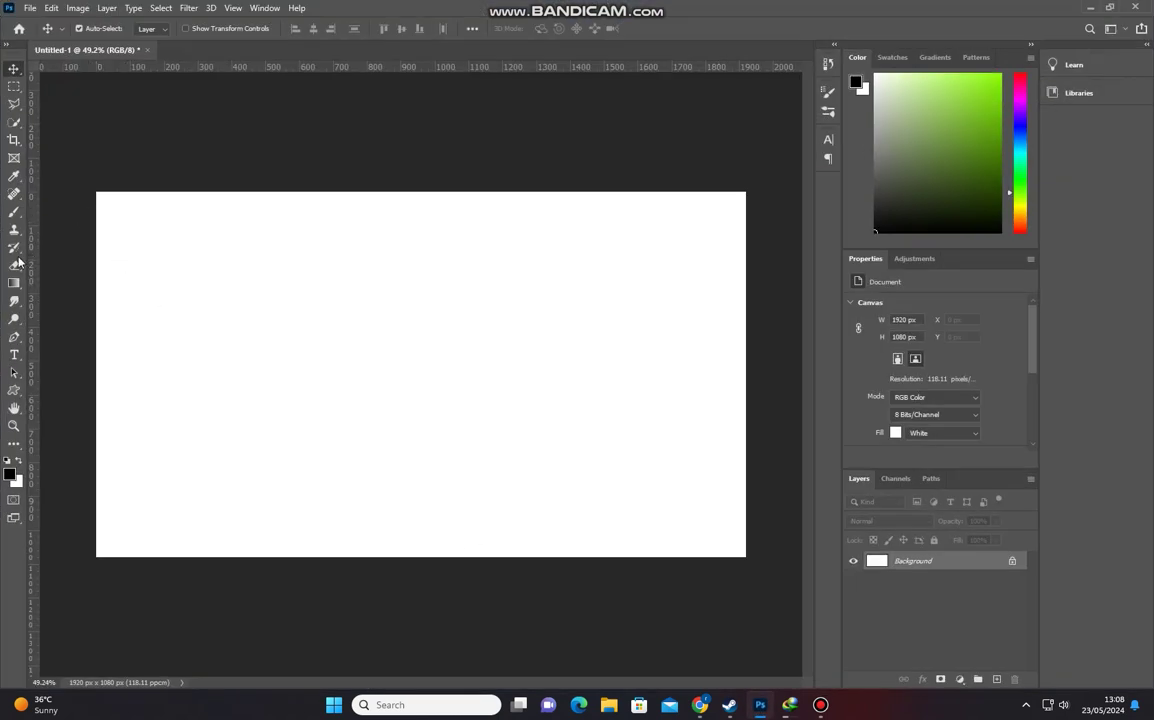
Step: Add an 'OL' text layer near the middle of the canvas
{"action": "left_click", "coordinate": [14, 355]}
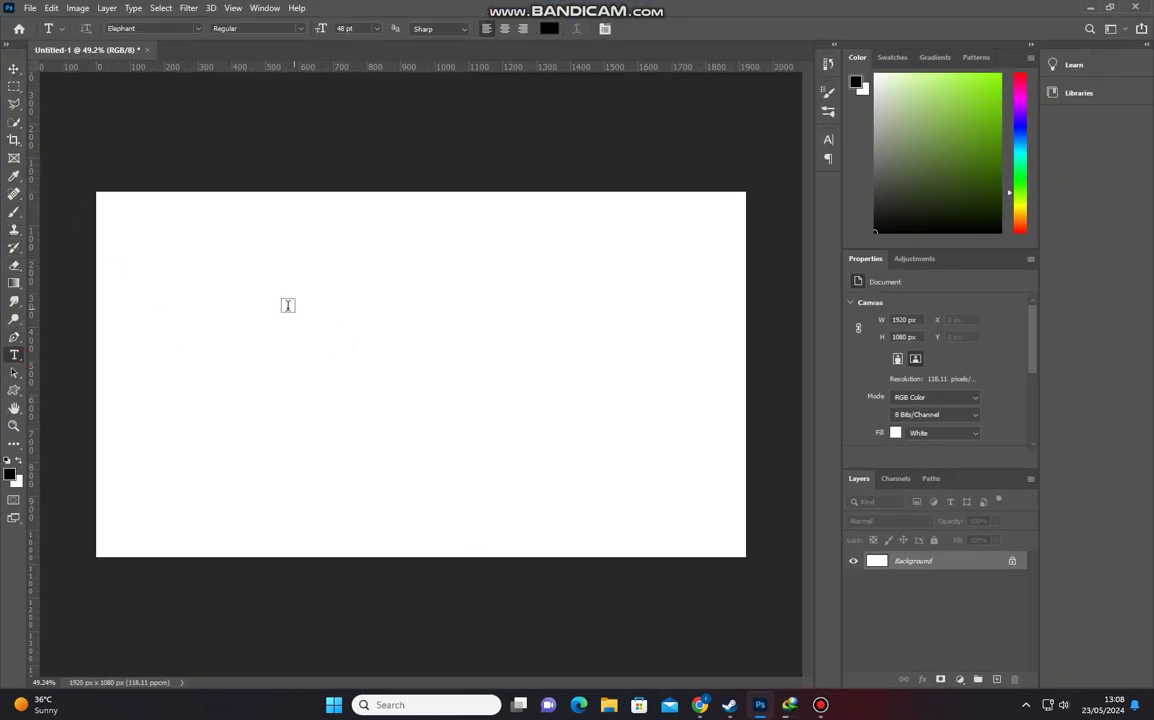
{"action": "left_click", "coordinate": [392, 335]}
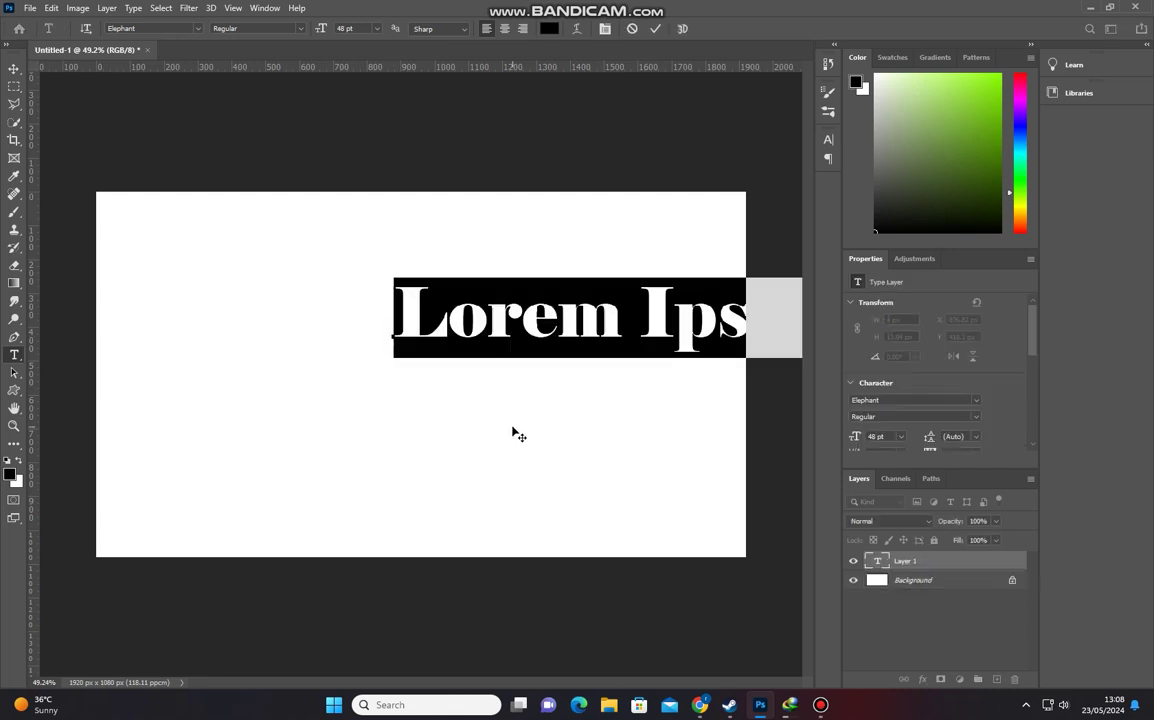
{"action": "key", "text": "BackSpace"}
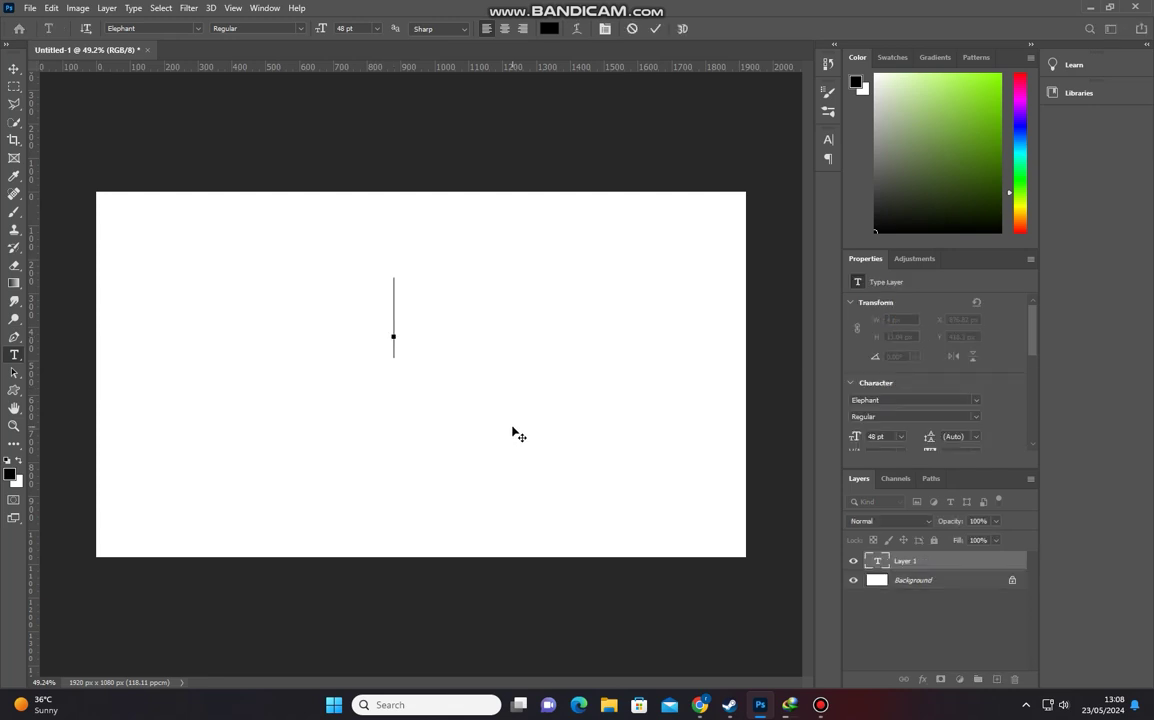
{"action": "type", "text": "OL"}
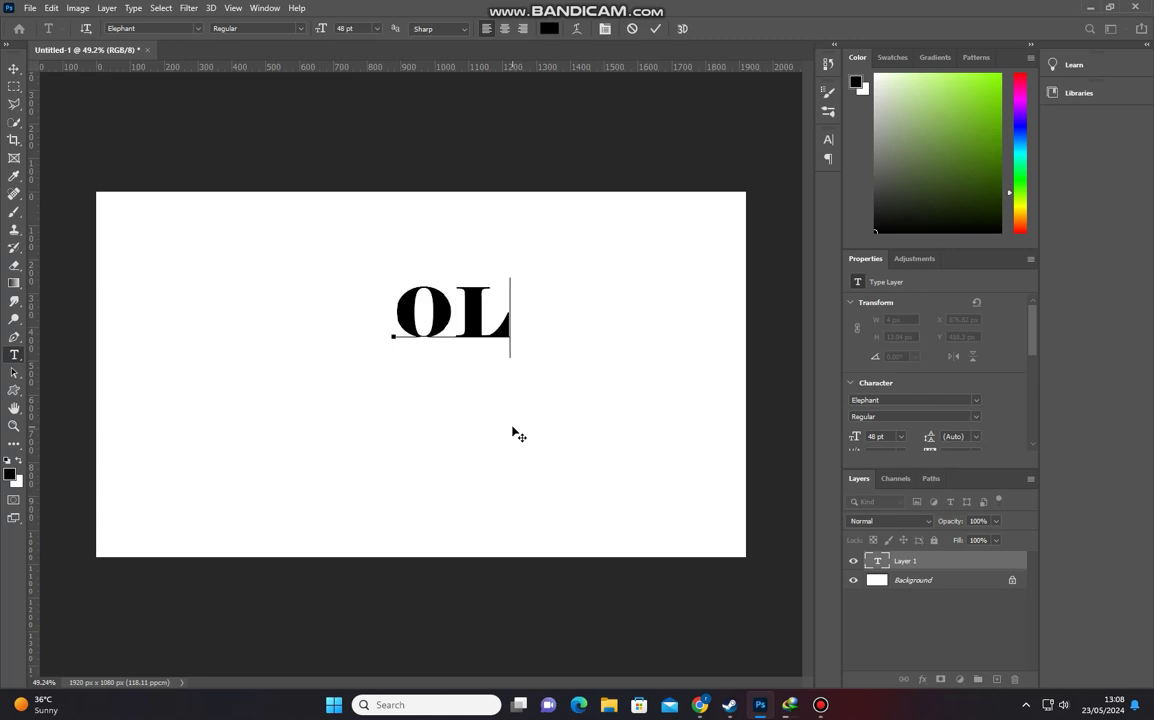
{"action": "left_click", "coordinate": [596, 373]}
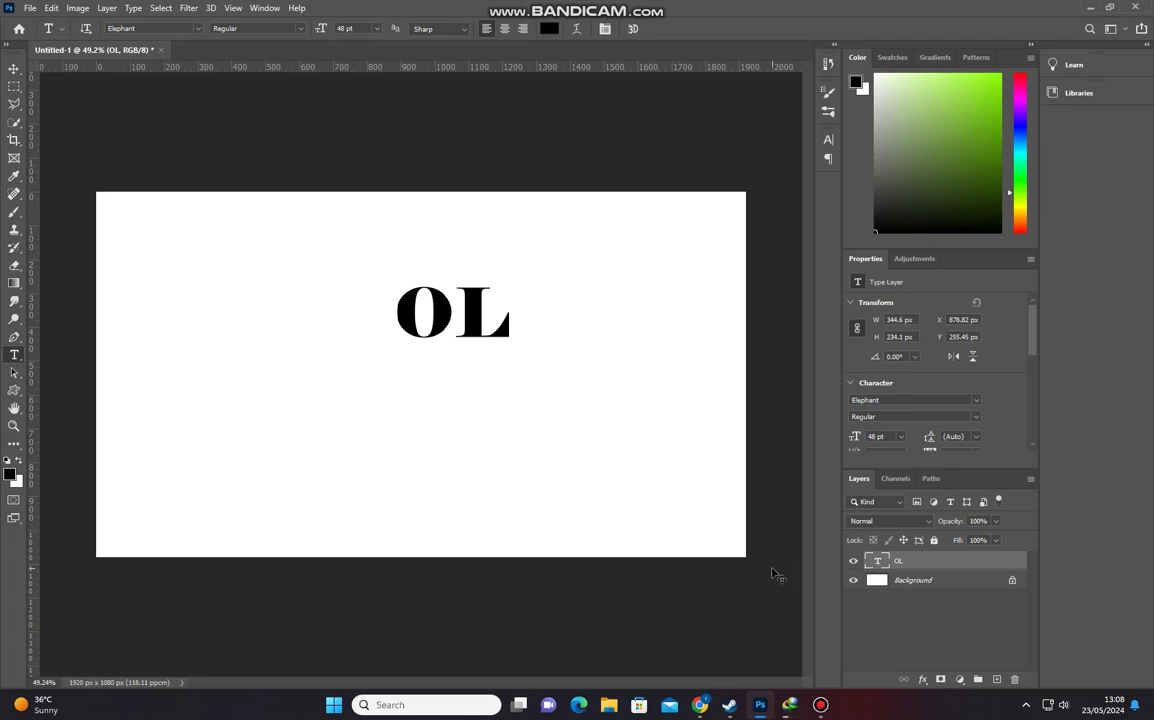
Step: Scale the OL text up to about 250% with Free Transform
{"action": "key", "text": "ctrl+t"}
{"action": "left_click_drag", "start_coordinate": [509, 276], "coordinate": [536, 262]}
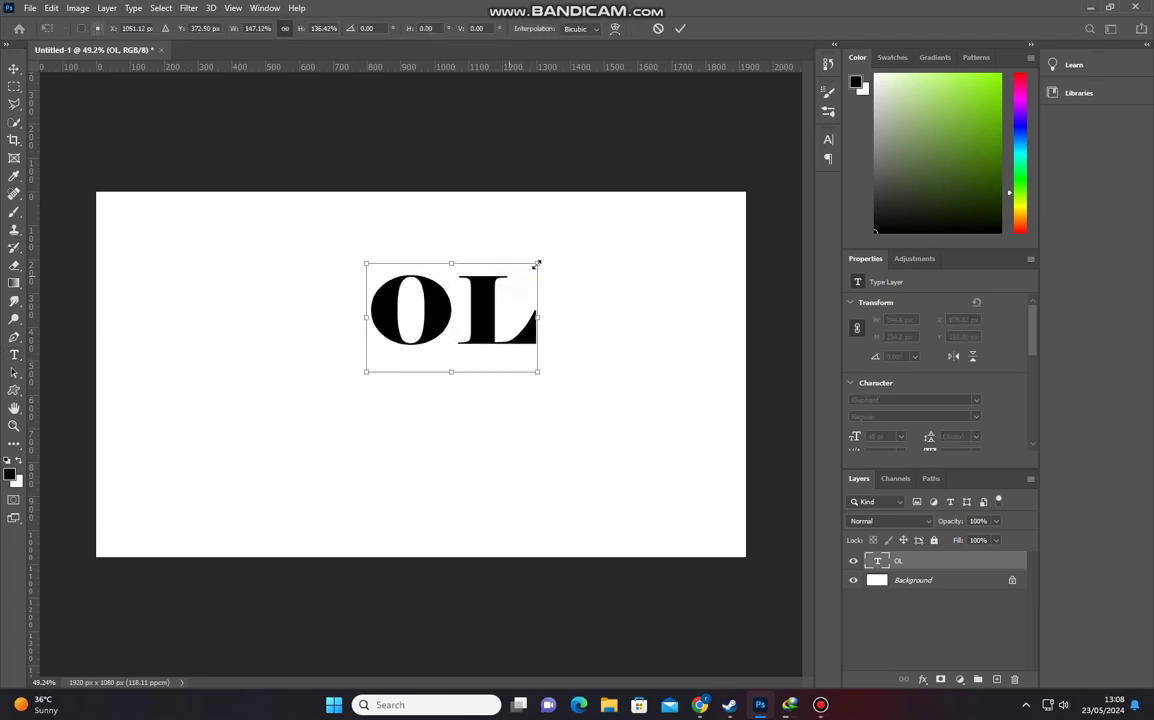
{"action": "left_click_drag", "start_coordinate": [471, 348], "coordinate": [480, 352]}
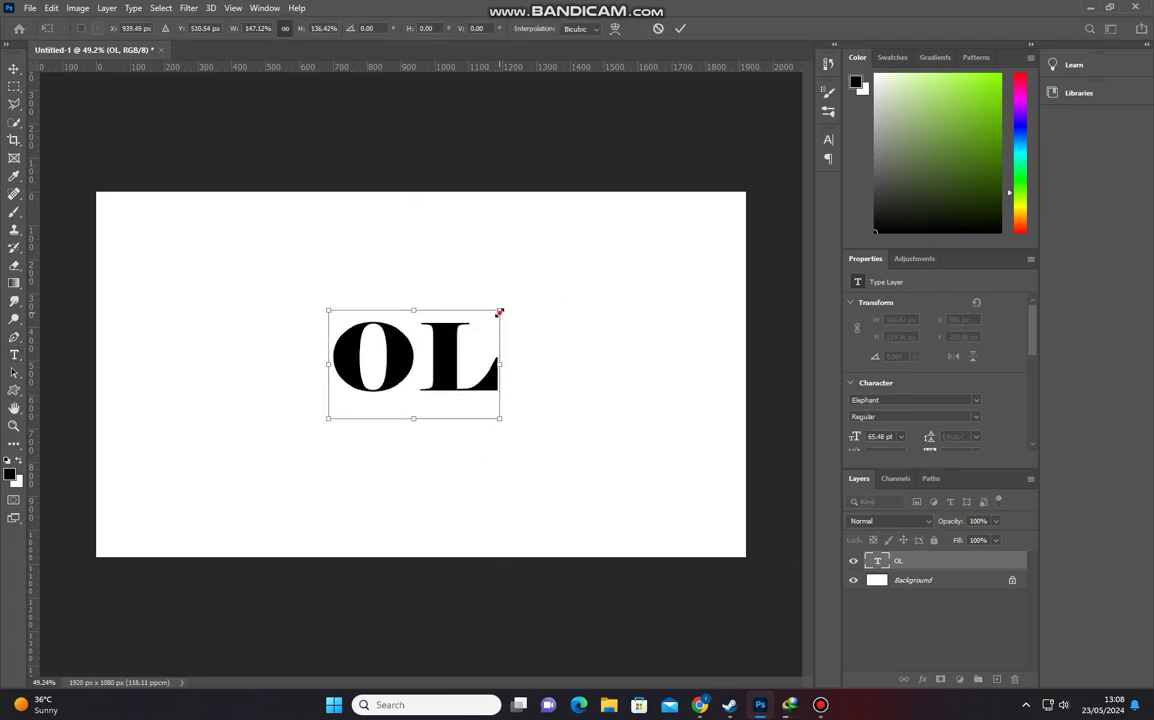
{"action": "left_click_drag", "start_coordinate": [500, 310], "coordinate": [559, 266]}
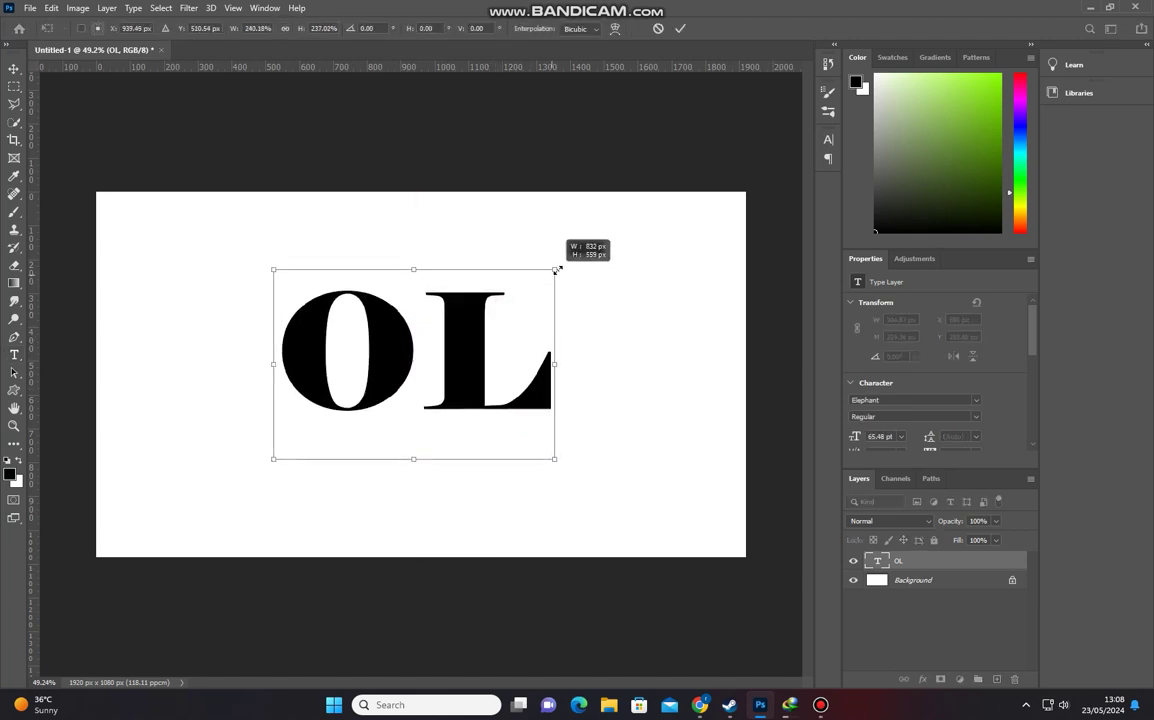
{"action": "left_click", "coordinate": [682, 30]}
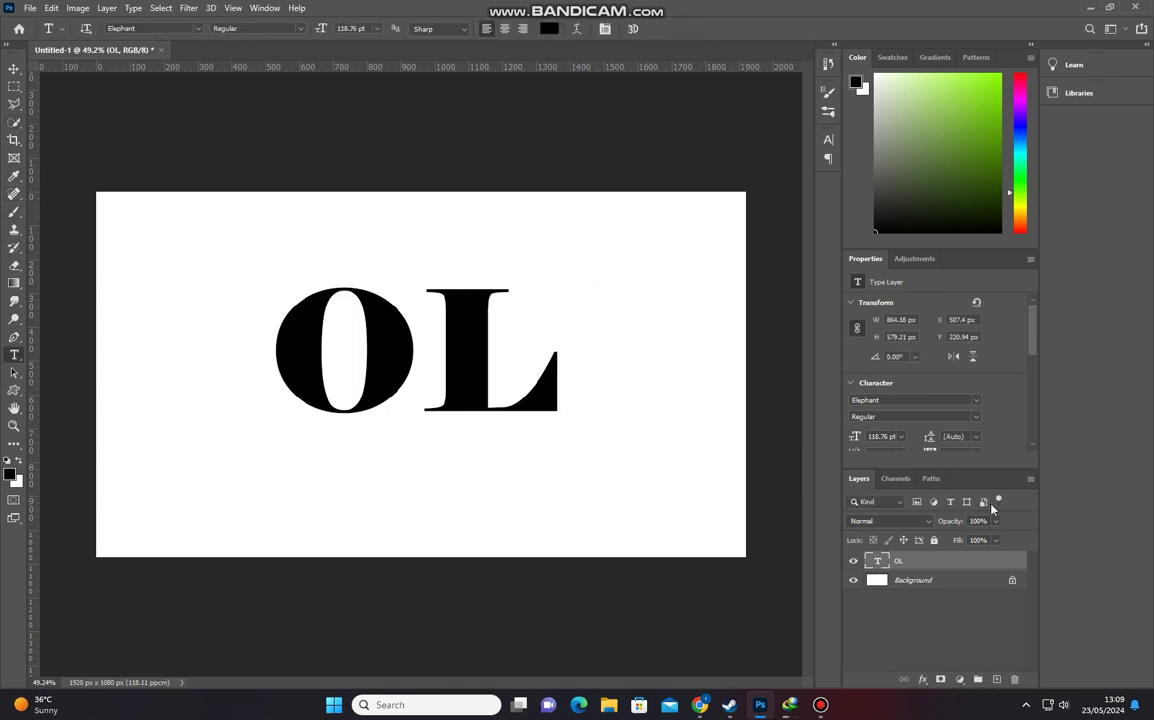
Step: Rasterize the OL type and copy the O onto its own layer (Layer 1)
{"action": "right_click", "coordinate": [983, 565]}
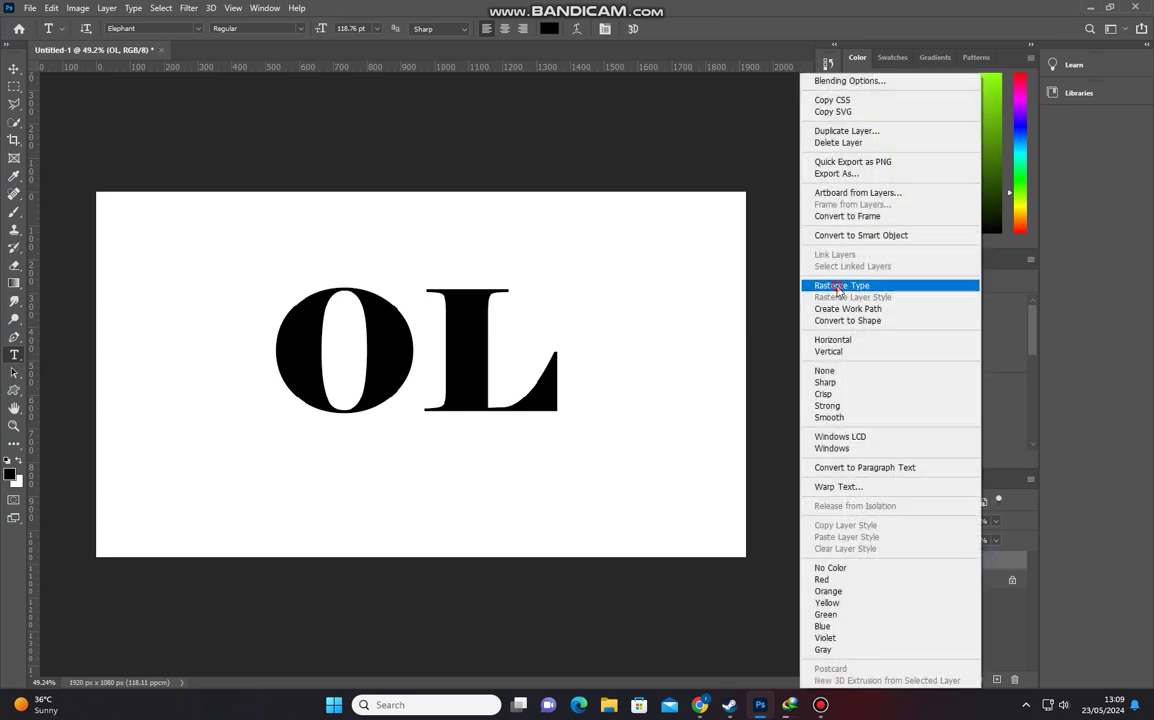
{"action": "left_click", "coordinate": [840, 283]}
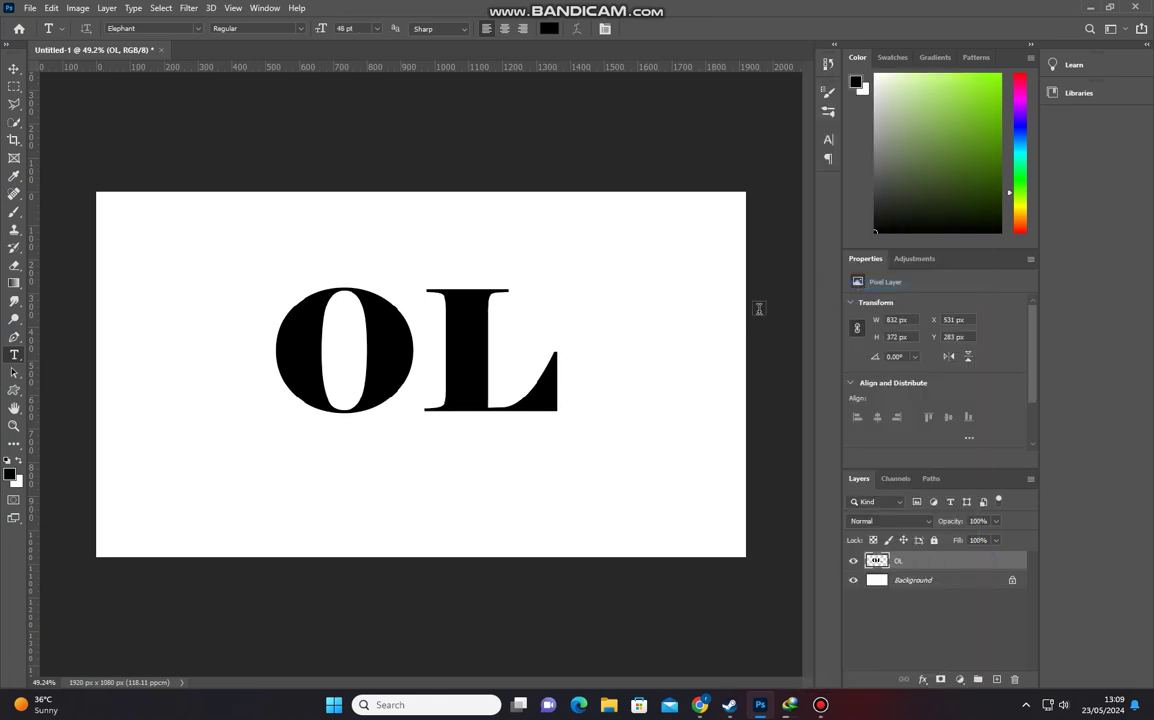
{"action": "left_click", "coordinate": [14, 86]}
{"action": "left_click_drag", "start_coordinate": [258, 272], "coordinate": [426, 420]}
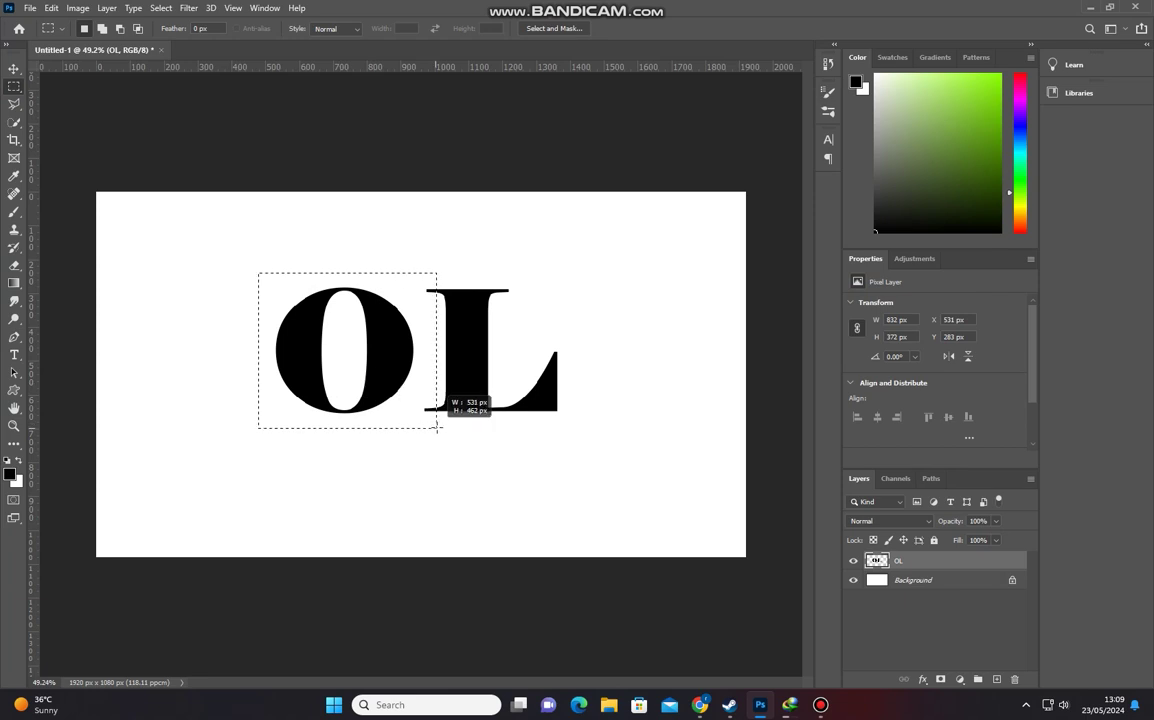
{"action": "left_click_drag", "start_coordinate": [426, 420], "coordinate": [419, 421]}
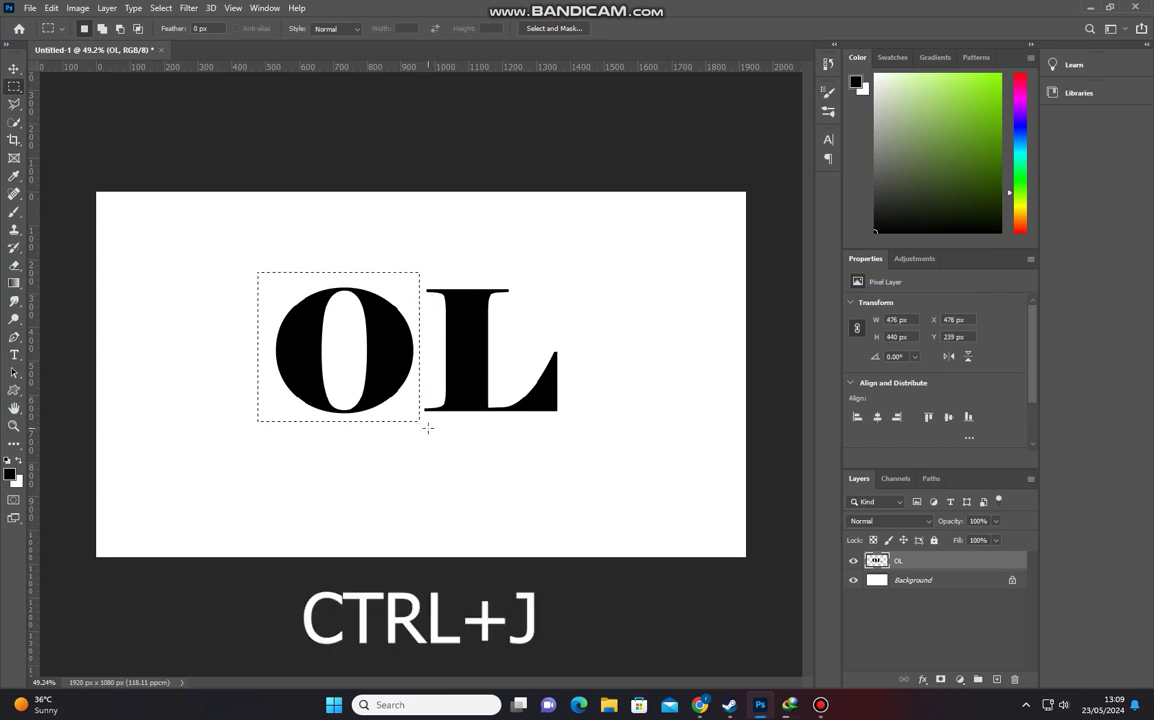
{"action": "key", "text": "ctrl+j"}
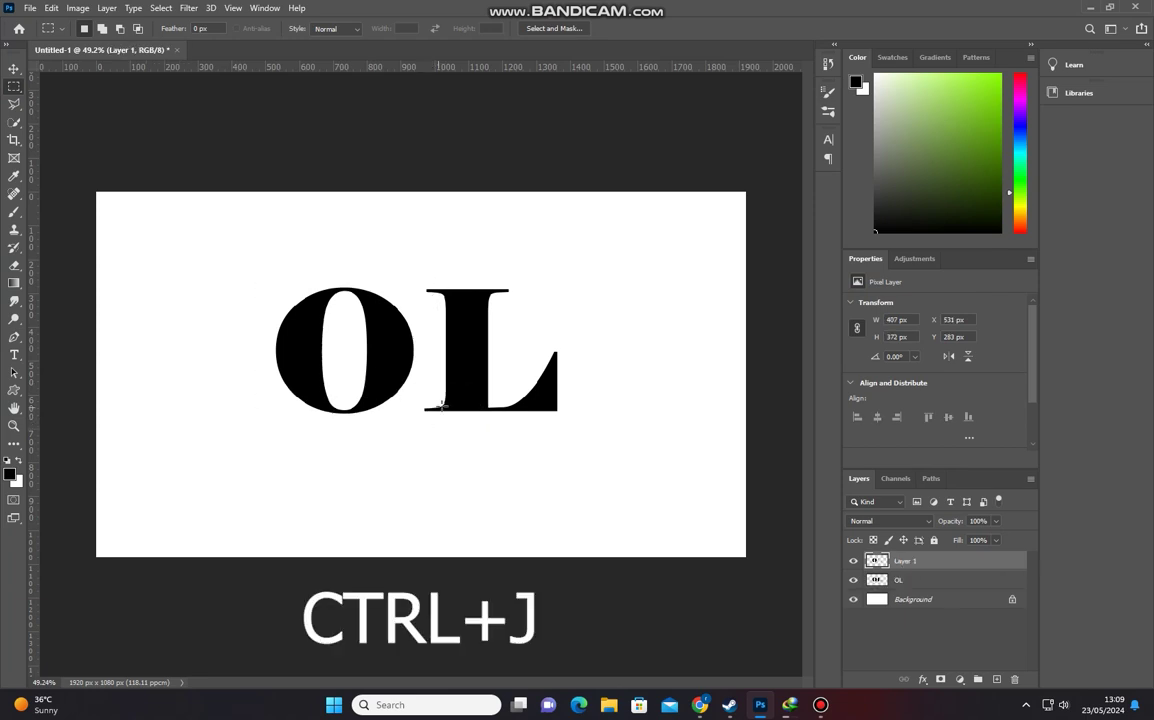
Step: Copy the L onto Layer 2, delete the original OL layer, and select Layer 1
{"action": "left_click", "coordinate": [907, 580]}
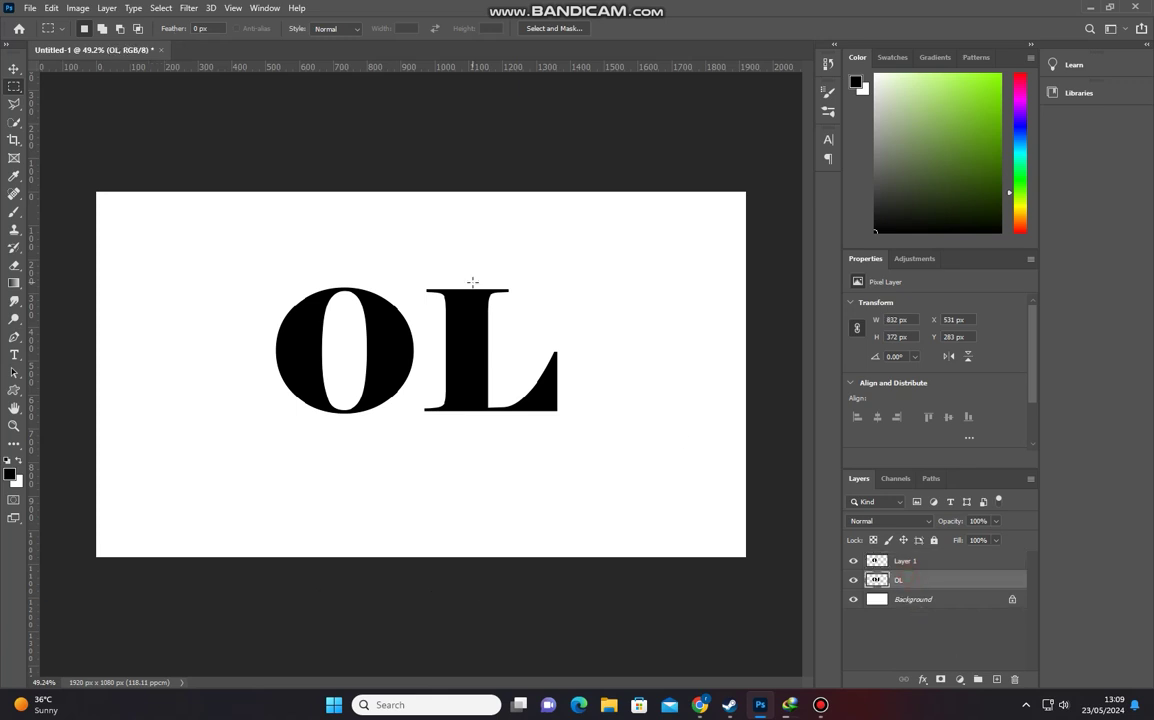
{"action": "left_click_drag", "start_coordinate": [418, 268], "coordinate": [578, 424]}
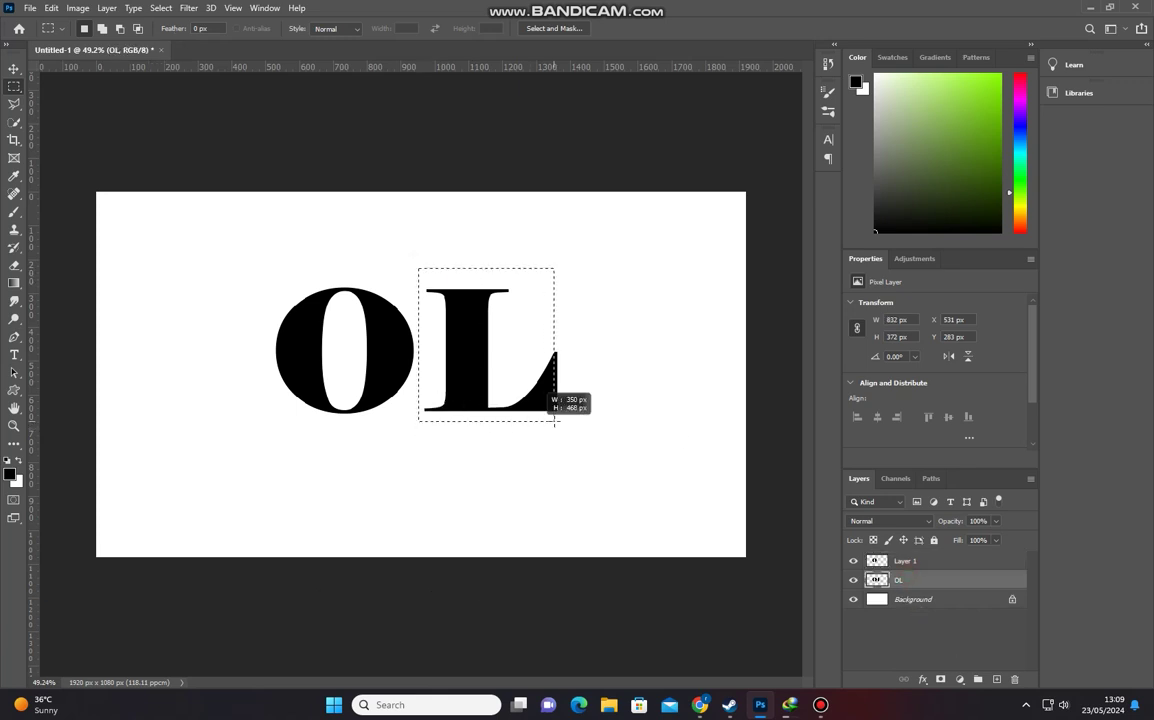
{"action": "key", "text": "ctrl+j"}
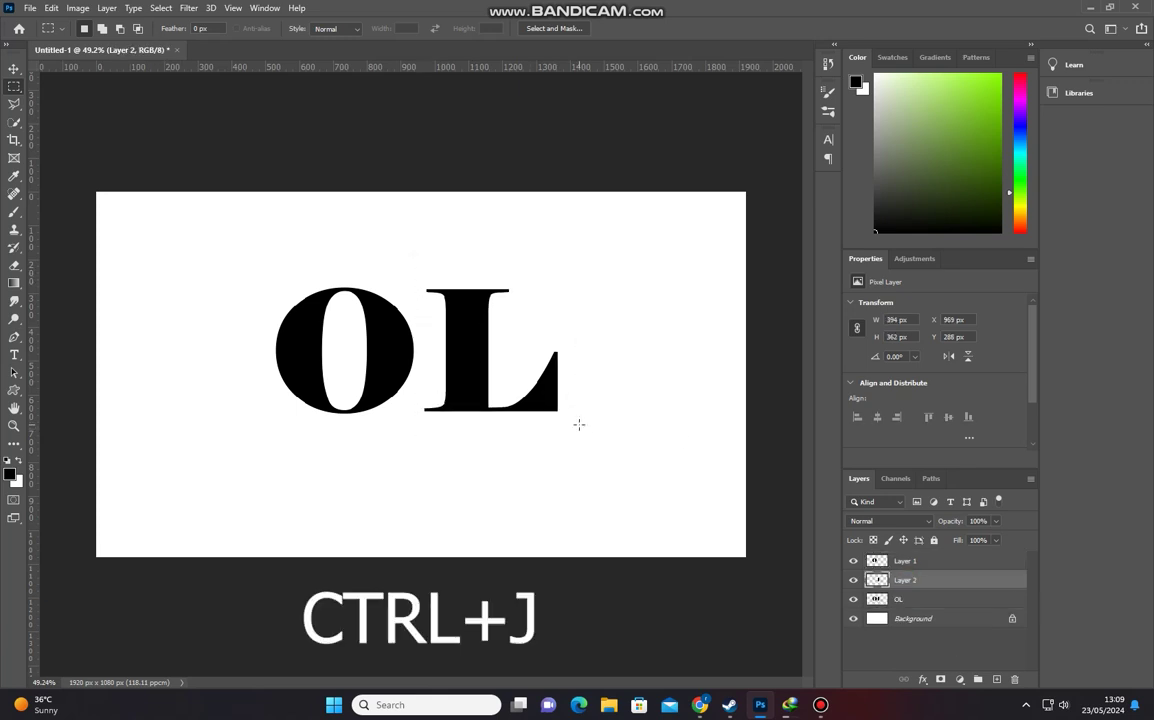
{"action": "left_click", "coordinate": [914, 598]}
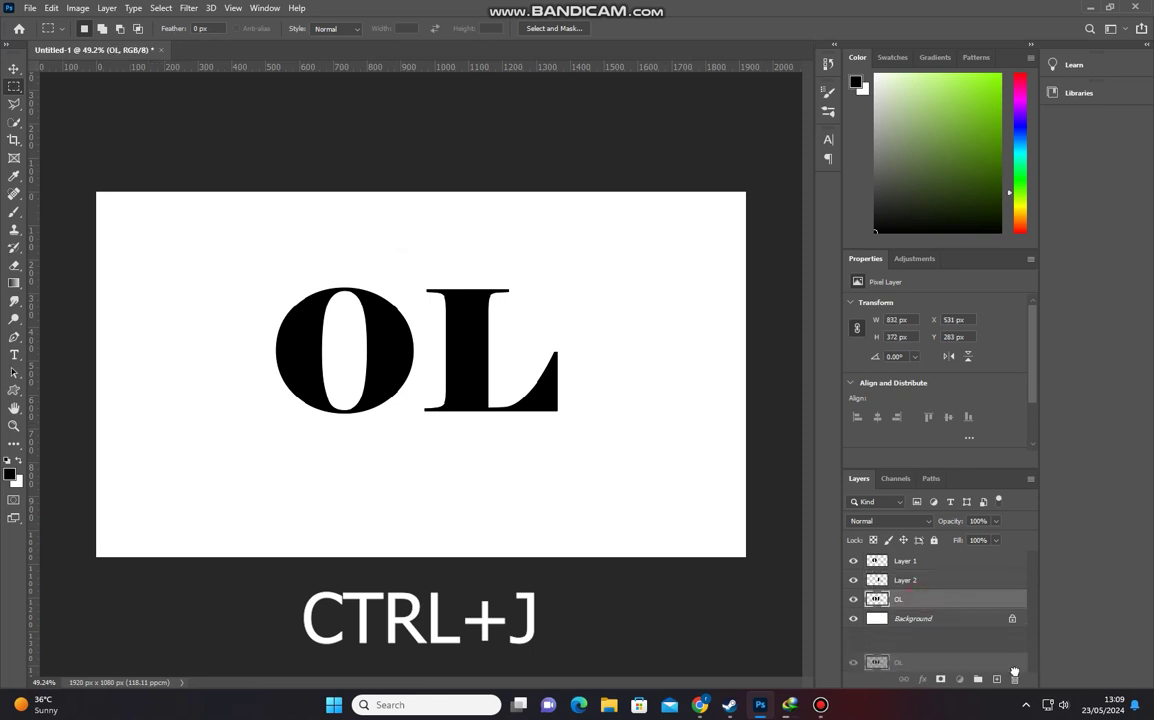
{"action": "key", "text": "Delete"}
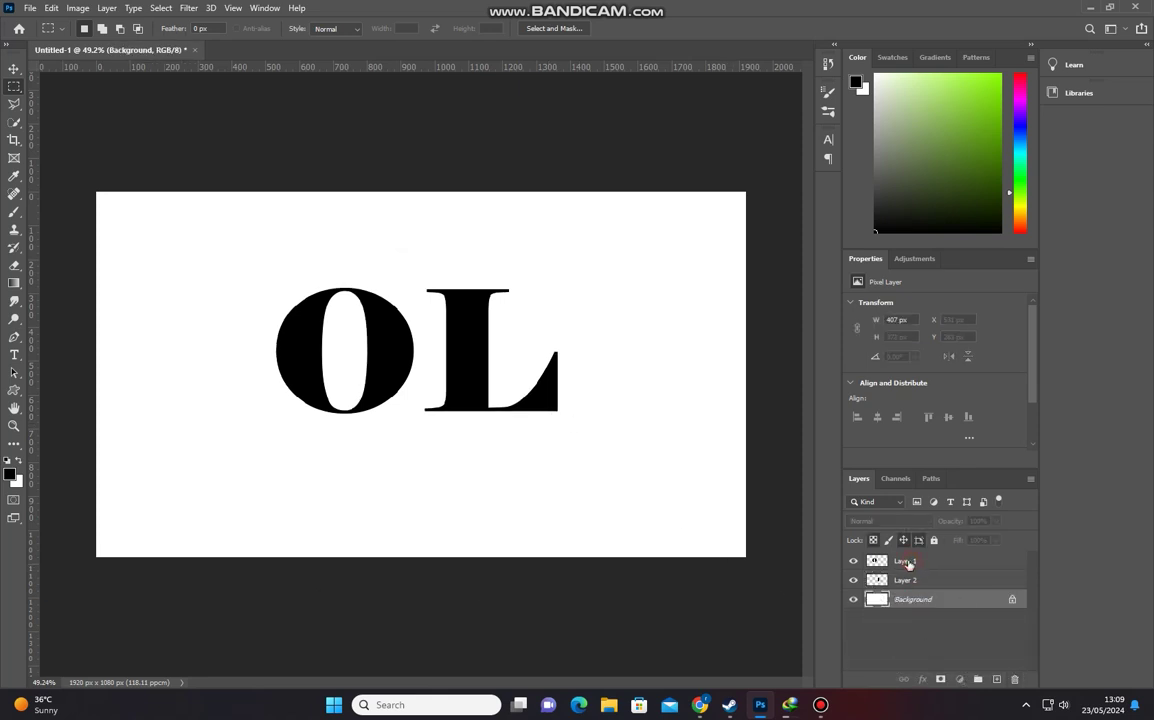
{"action": "left_click", "coordinate": [889, 562]}
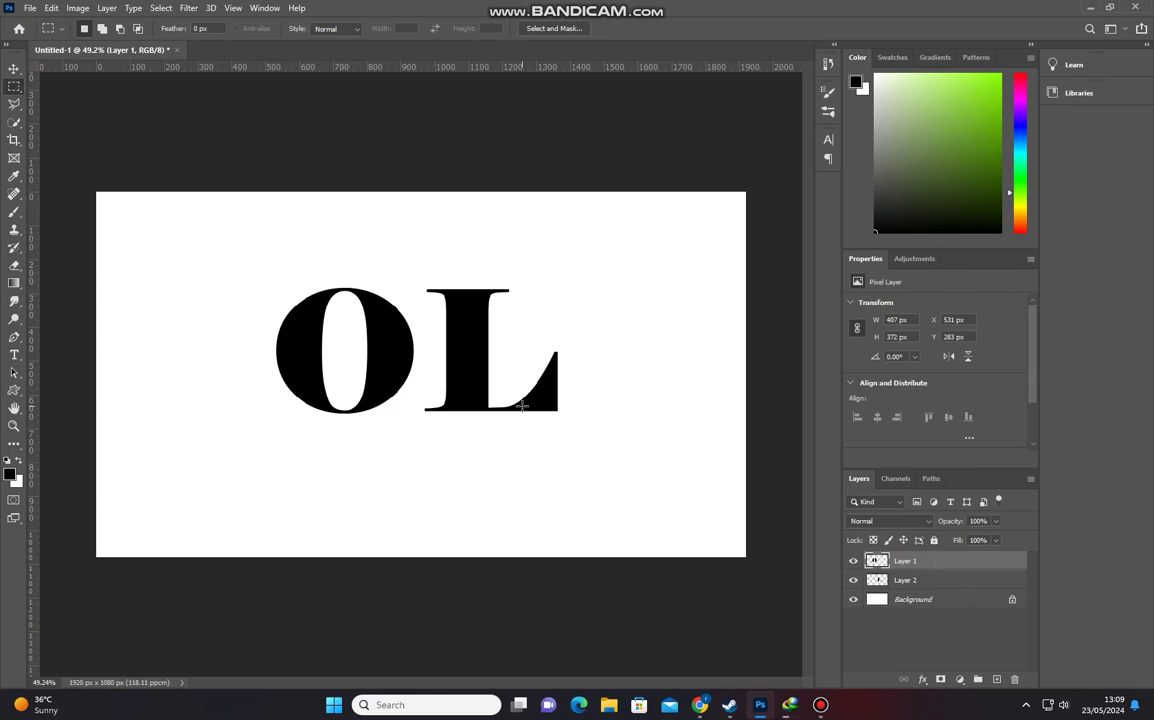
{"action": "key", "text": "v"}
Step: Give Layer 1 (the O) an orange Color Overlay, then start dragging the L left
{"action": "left_click", "coordinate": [914, 585]}
{"action": "left_click", "coordinate": [878, 562]}
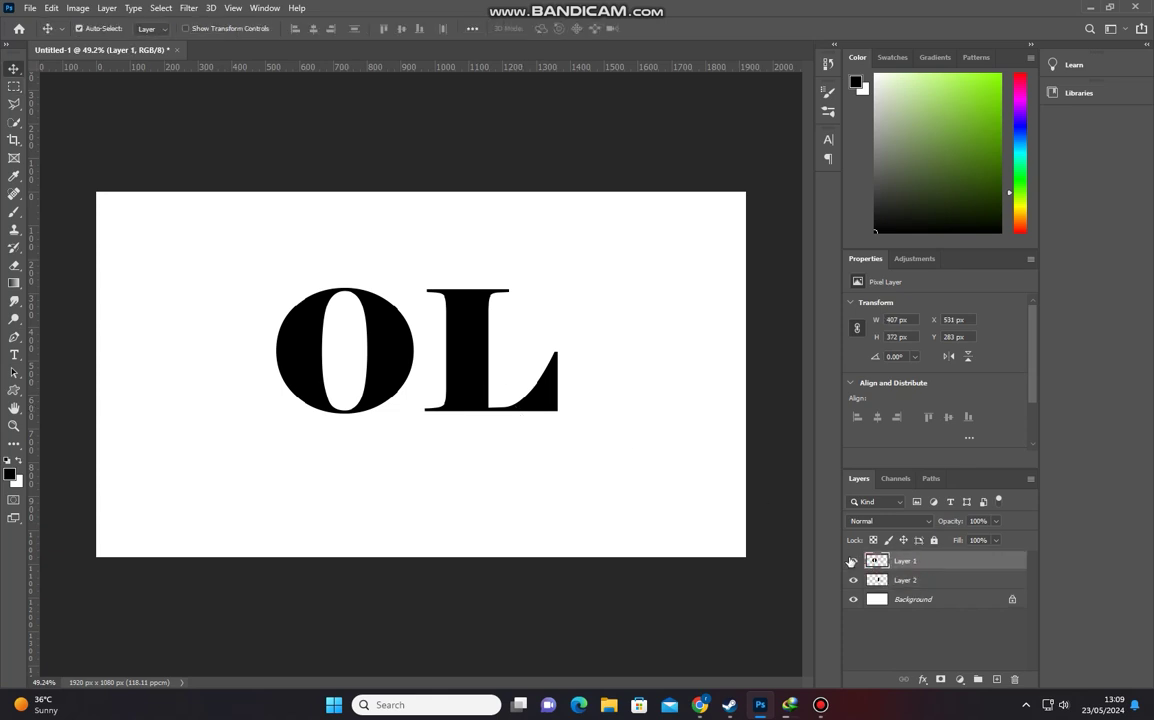
{"action": "double_click", "coordinate": [983, 565]}
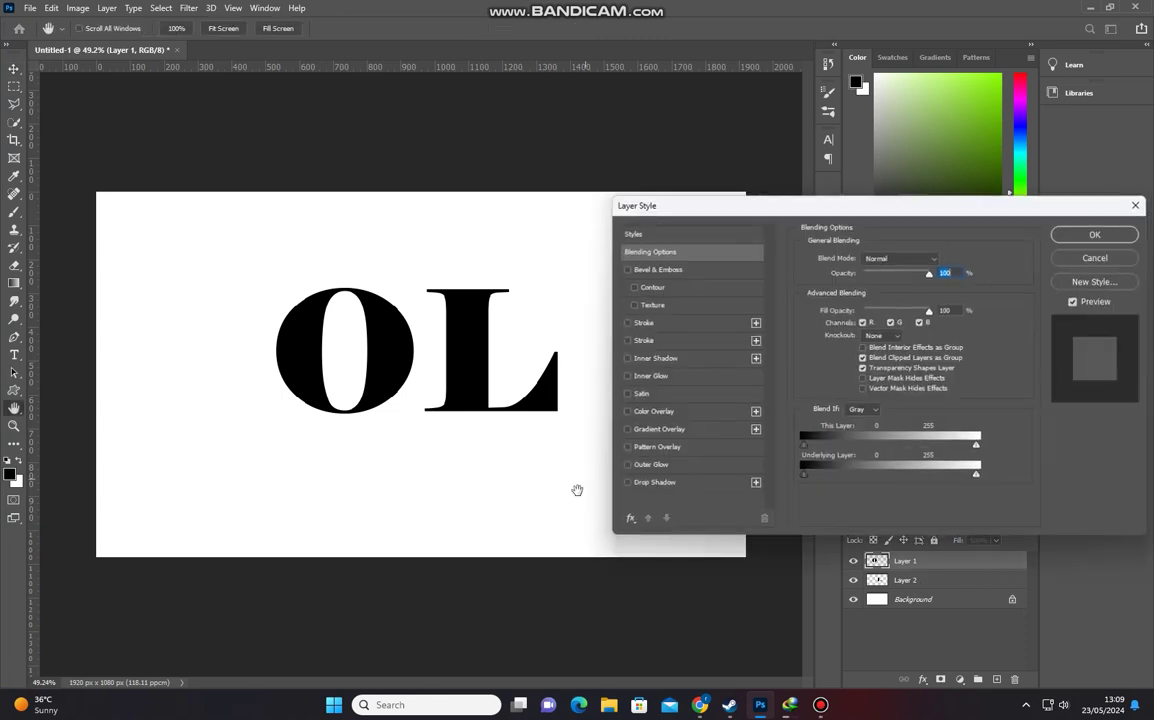
{"action": "left_click", "coordinate": [660, 412]}
{"action": "left_click_drag", "start_coordinate": [980, 215], "coordinate": [969, 222]}
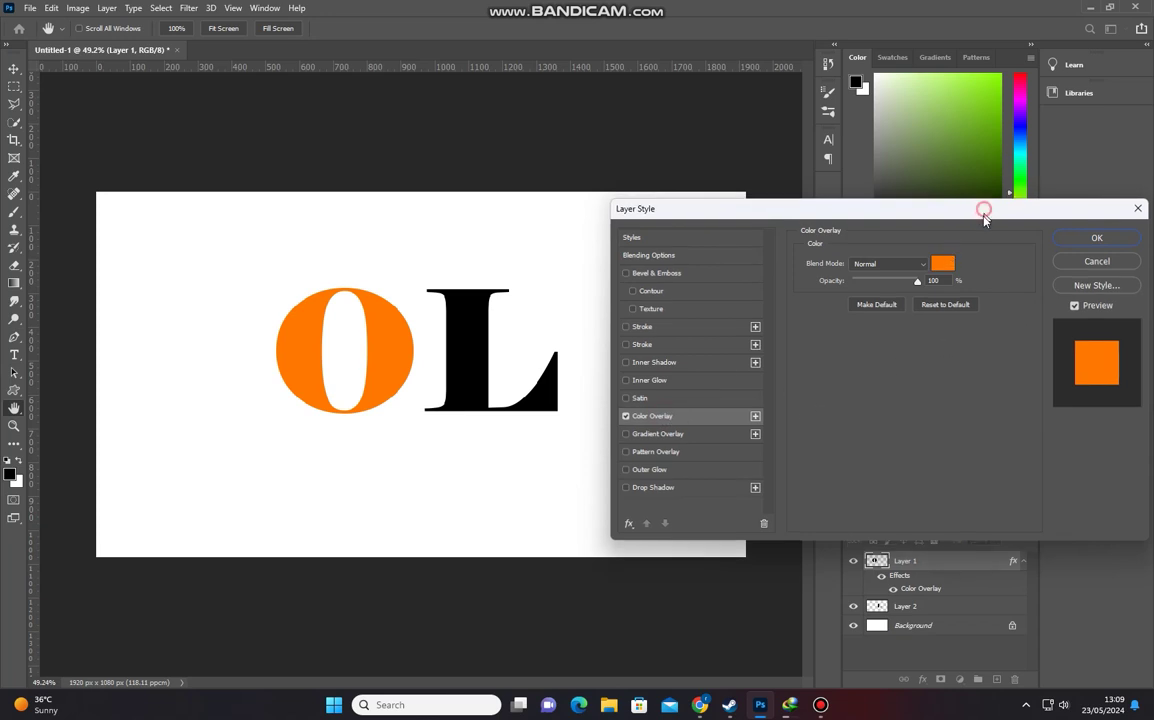
{"action": "left_click", "coordinate": [1064, 243]}
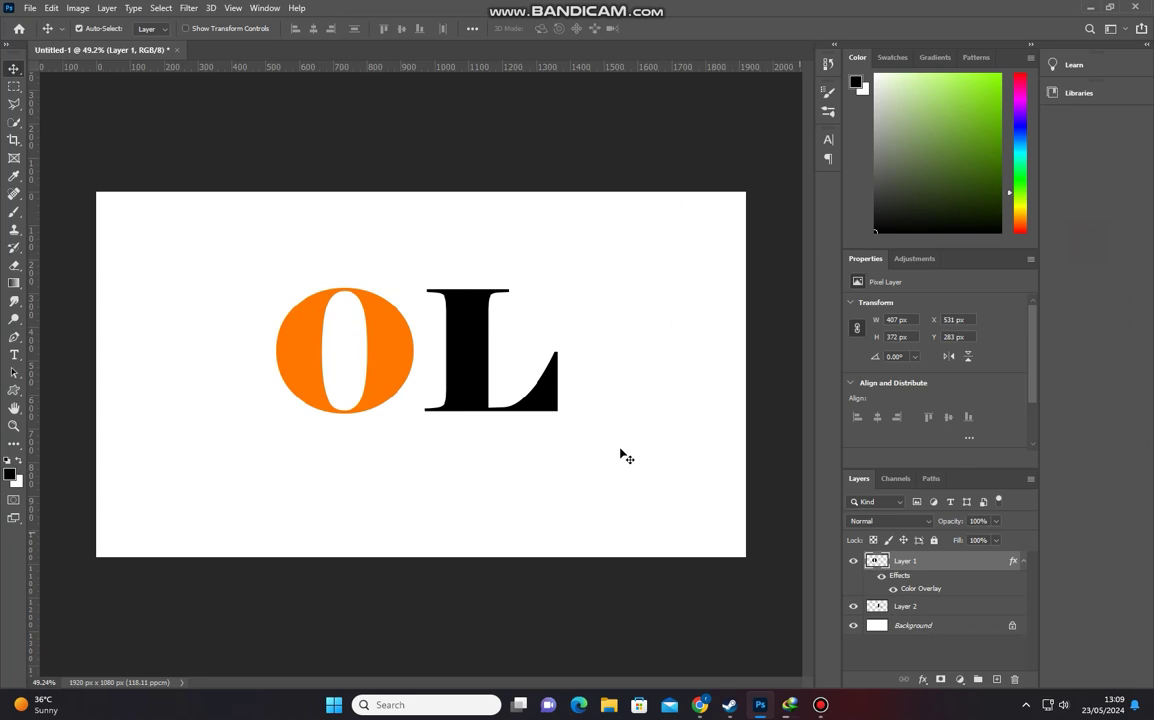
{"action": "left_click_drag", "start_coordinate": [480, 370], "coordinate": [412, 362]}
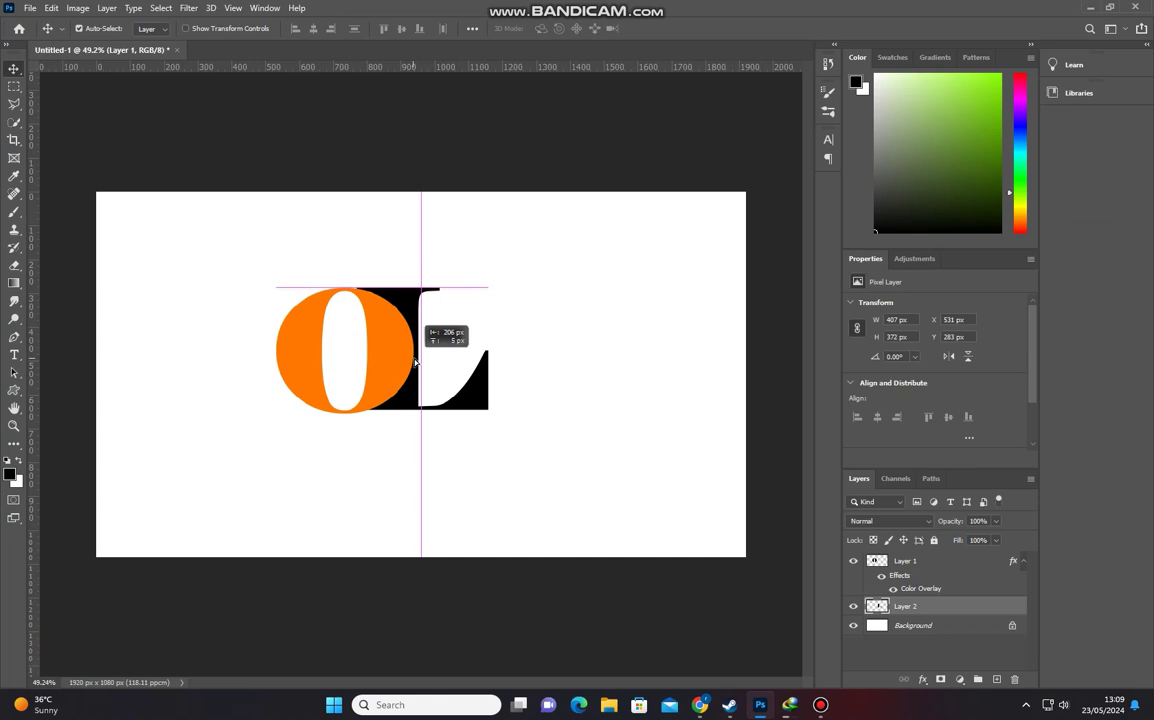
Step: Nudge the black L until it overlaps the O's right side, then reselect Layer 1
{"action": "left_click_drag", "start_coordinate": [412, 362], "coordinate": [417, 363]}
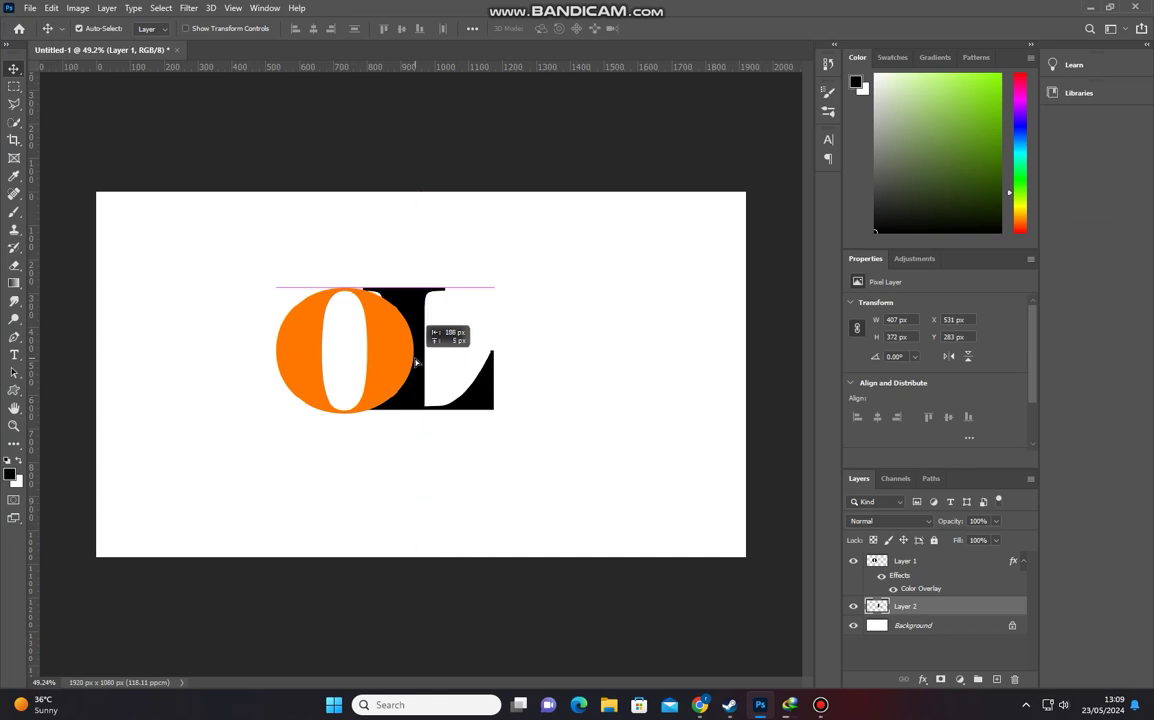
{"action": "left_click_drag", "start_coordinate": [414, 362], "coordinate": [408, 363]}
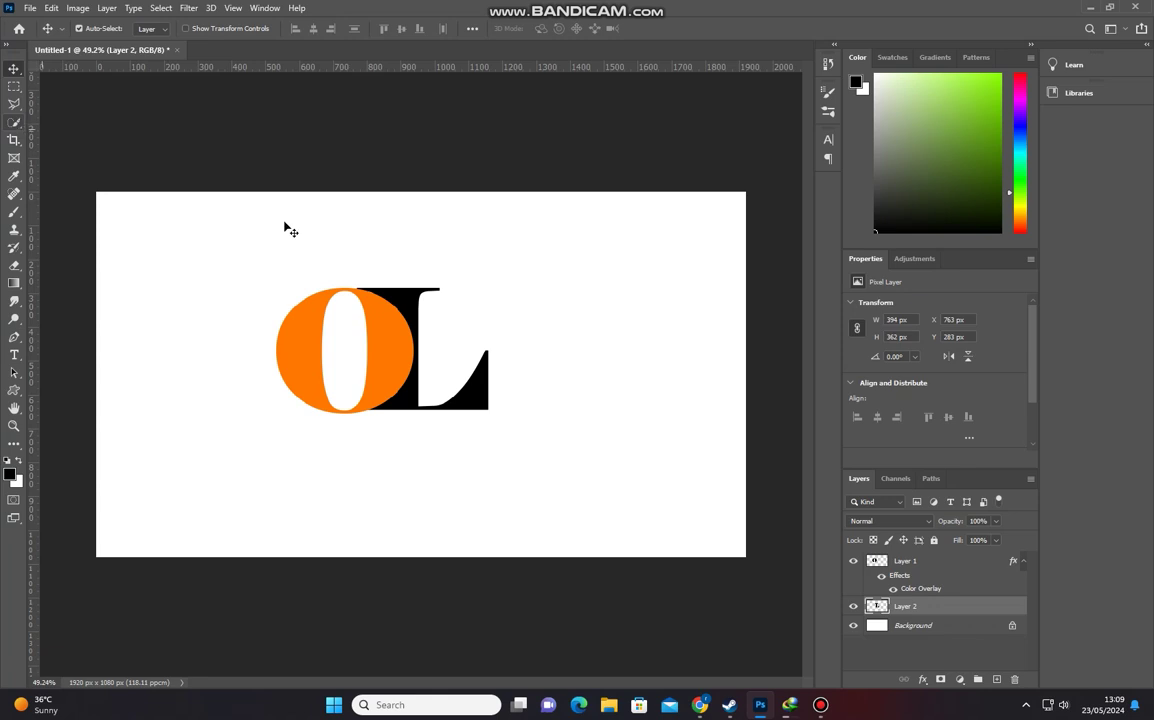
{"action": "left_click", "coordinate": [905, 562]}
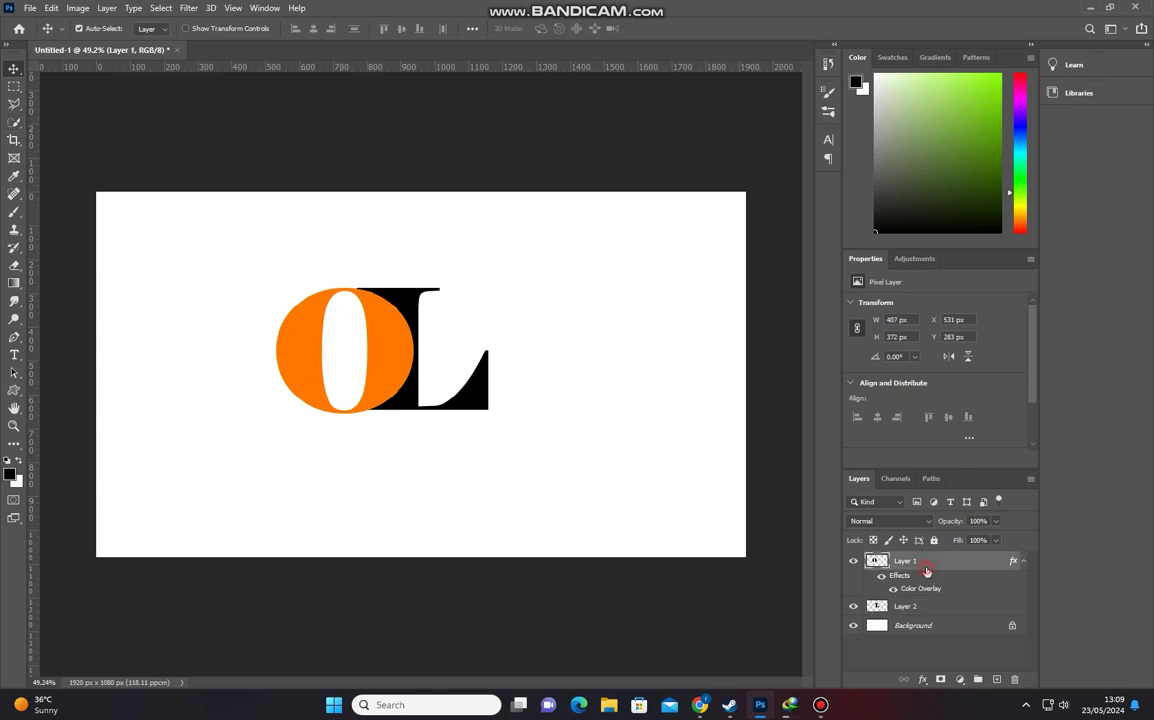
Step: Quick-select the orange O and expand the selection by 25 px
{"action": "left_click", "coordinate": [20, 124]}
{"action": "left_click", "coordinate": [311, 353]}
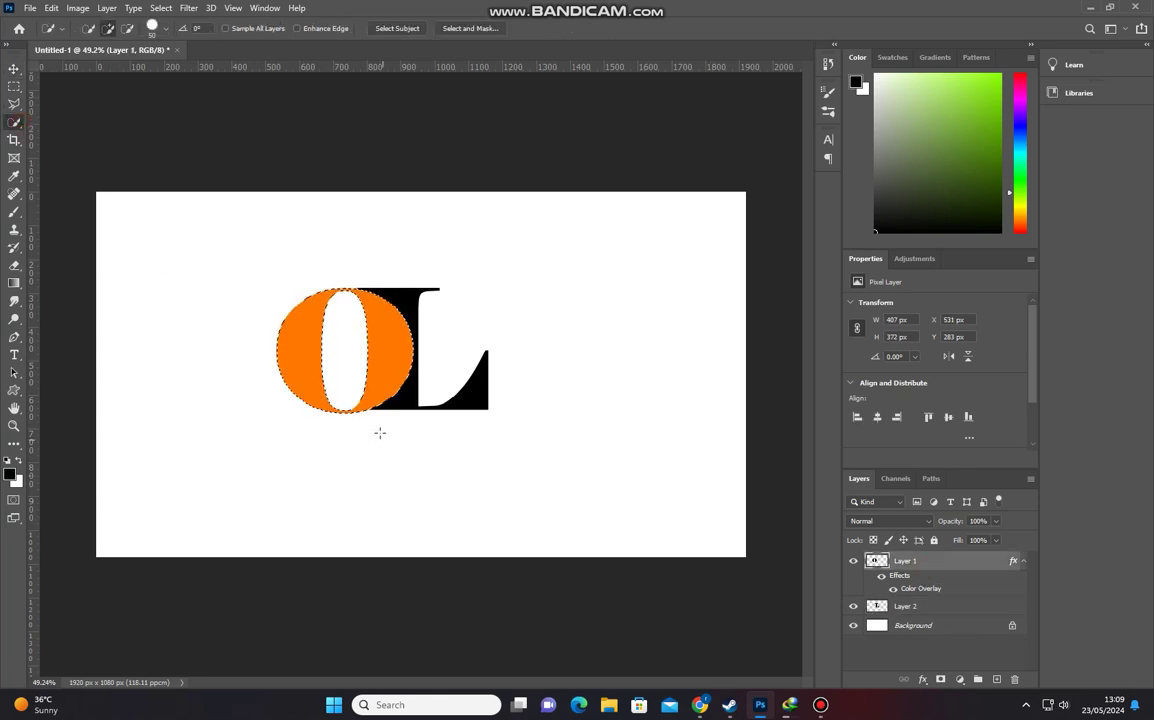
{"action": "left_click", "coordinate": [160, 8]}
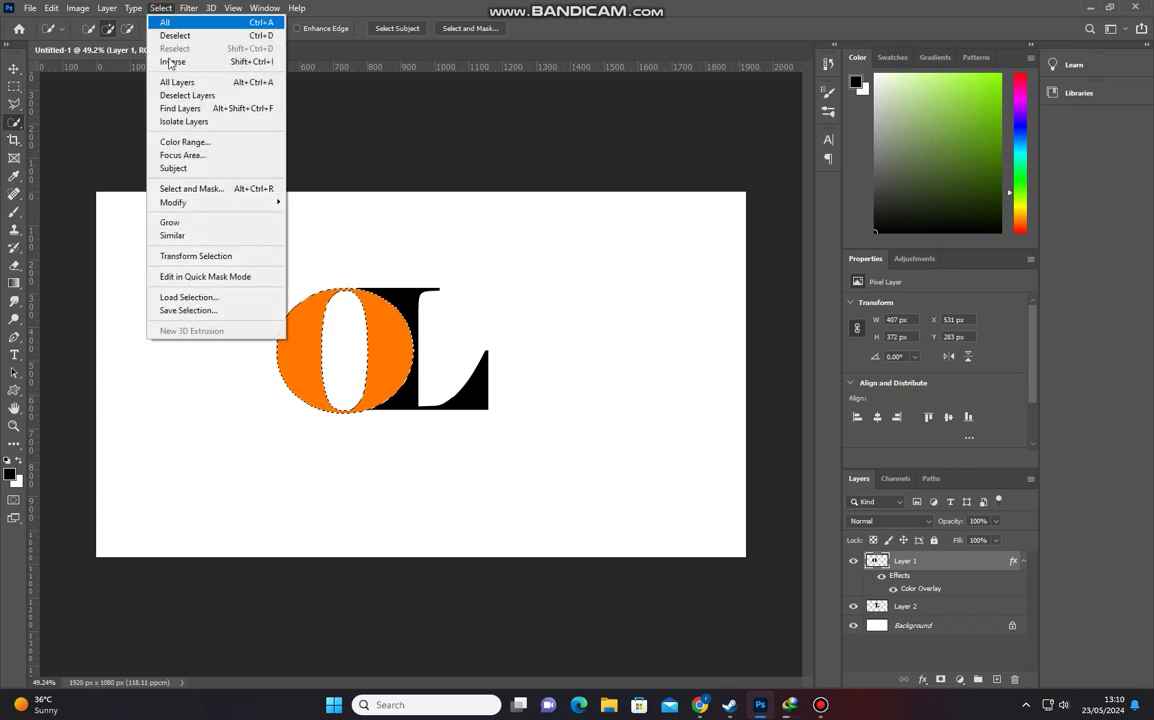
{"action": "mouse_move", "coordinate": [173, 202]}
{"action": "left_click", "coordinate": [327, 228]}
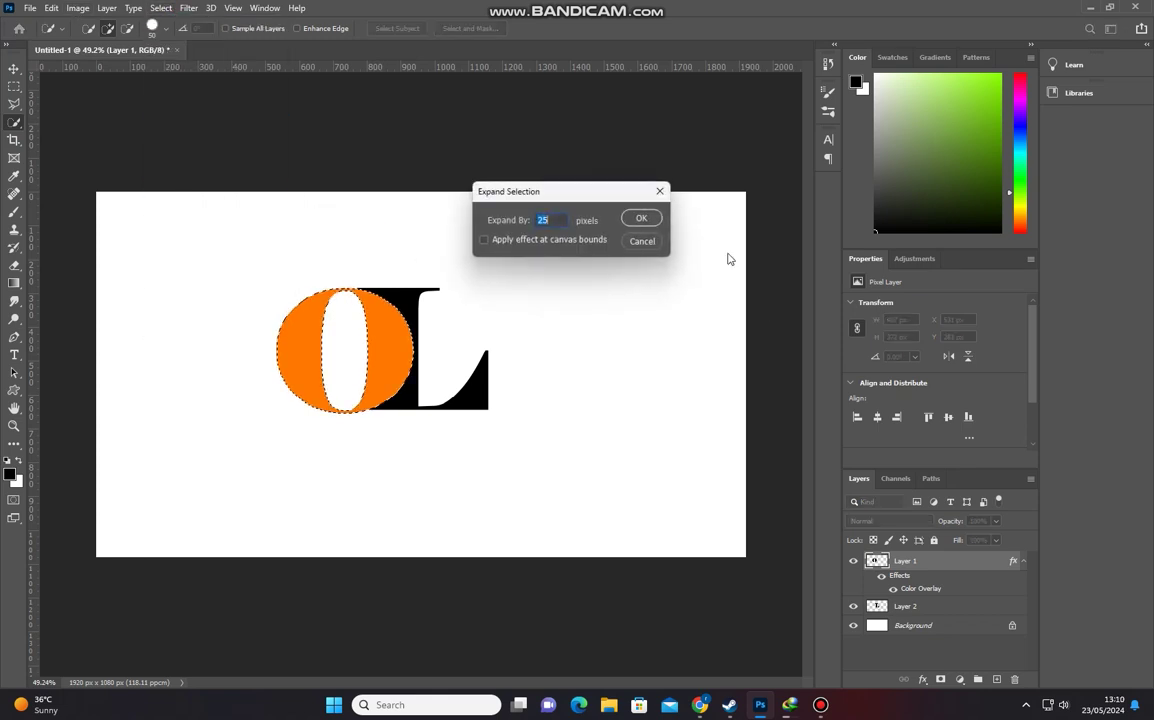
{"action": "left_click", "coordinate": [642, 216]}
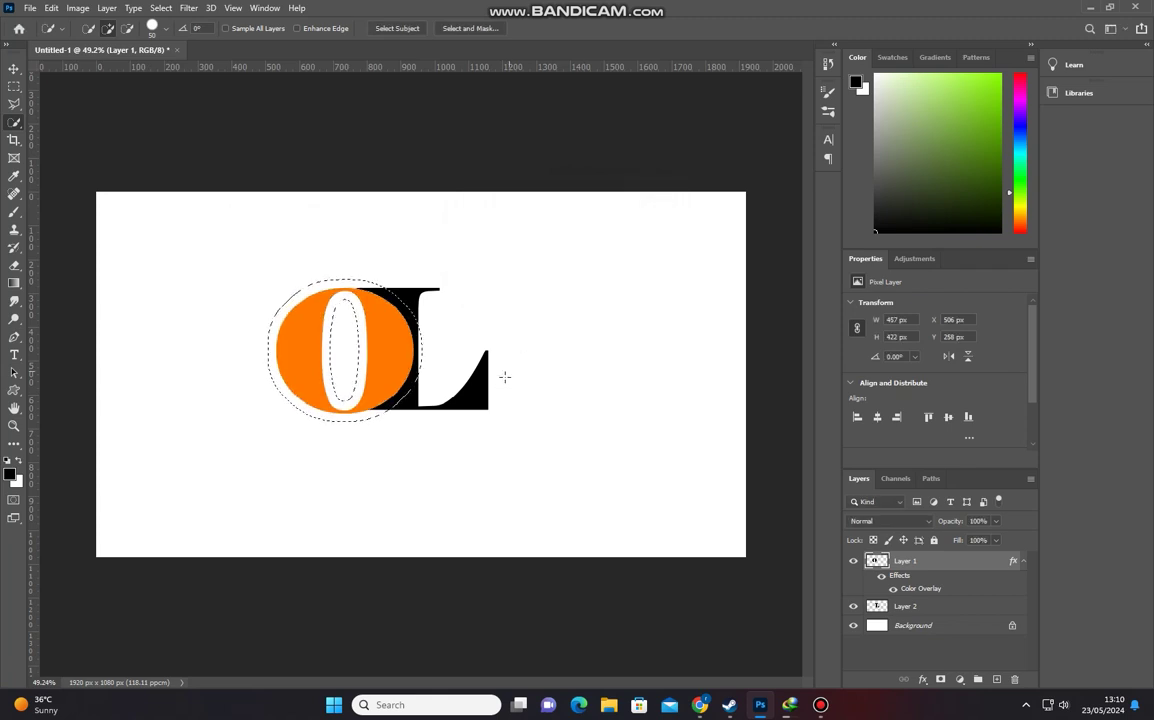
Step: Delete the L's pixels inside the expanded selection and deselect
{"action": "key", "text": "v"}
{"action": "left_click", "coordinate": [482, 405]}
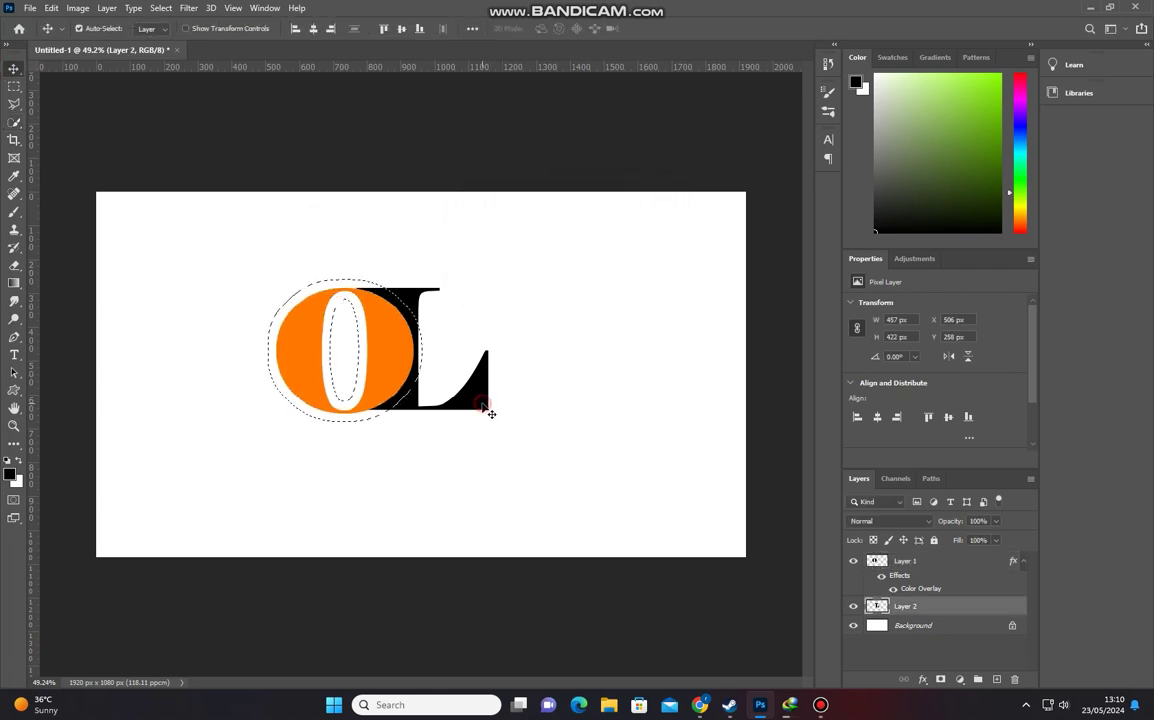
{"action": "key", "text": "Delete"}
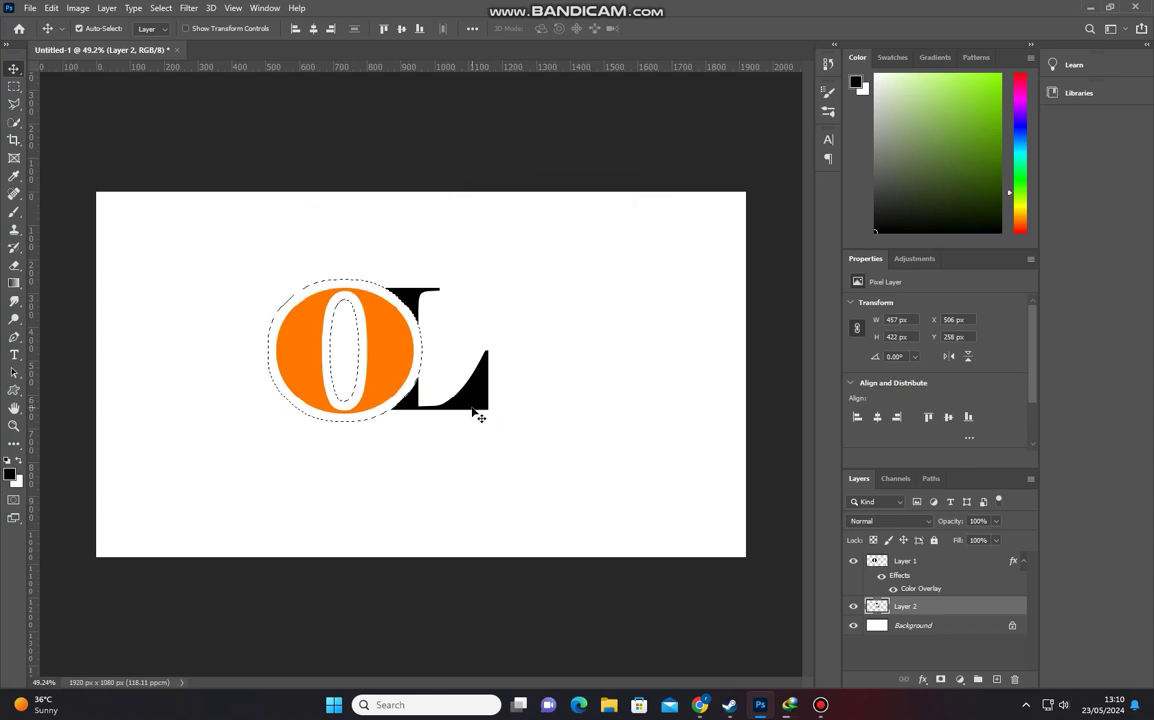
{"action": "key", "text": "ctrl+d"}
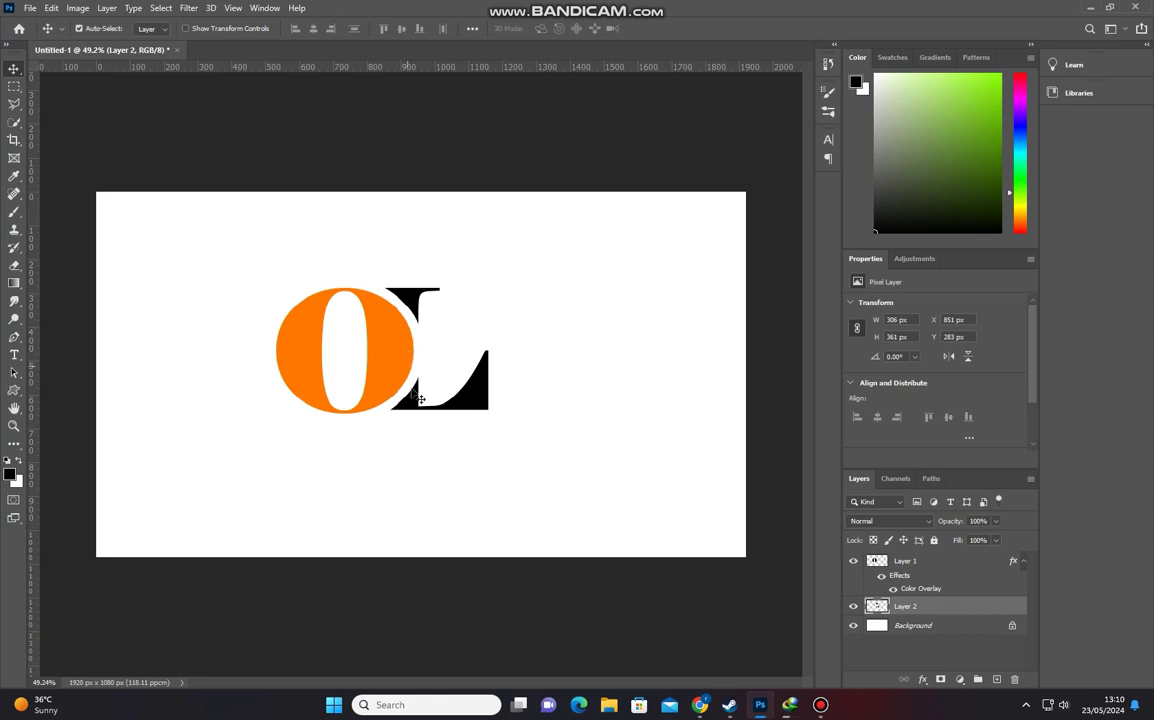
Step: Select the O's Layer 1 and open its Layer Style settings
{"action": "left_click", "coordinate": [433, 368]}
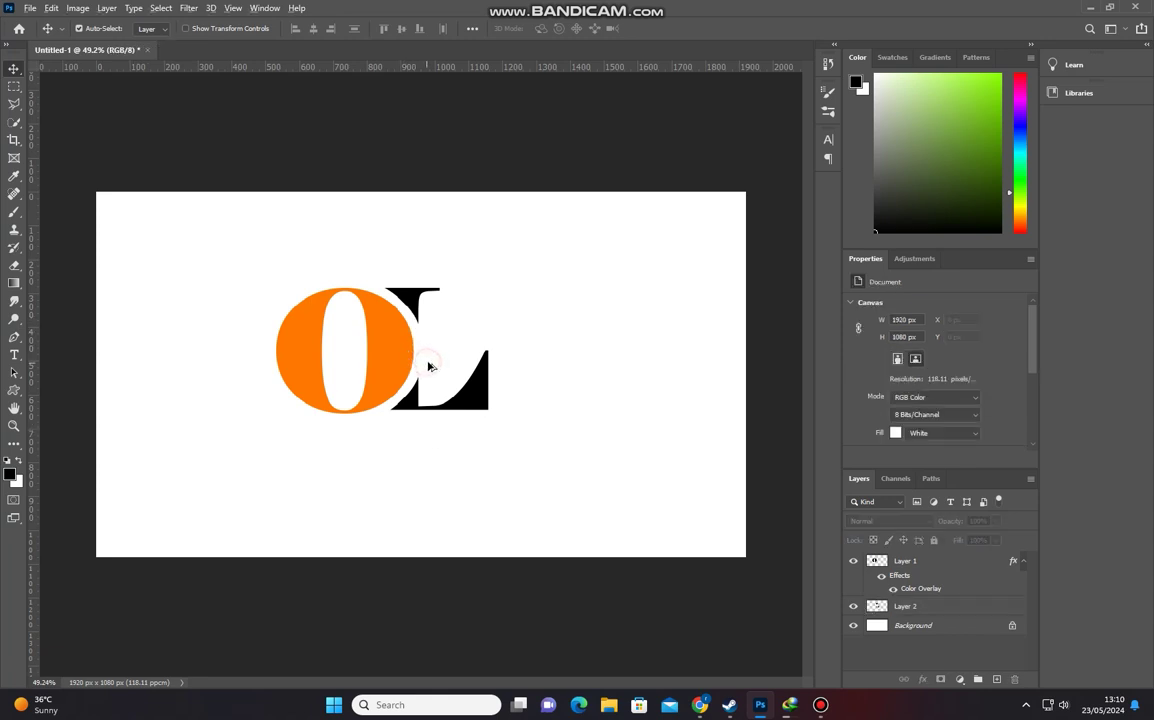
{"action": "scroll", "coordinate": [420, 369], "scroll_direction": "up", "scroll_amount": 3}
{"action": "scroll", "coordinate": [420, 369], "scroll_direction": "down", "scroll_amount": 1}
{"action": "scroll", "coordinate": [420, 369], "scroll_direction": "down", "scroll_amount": 1}
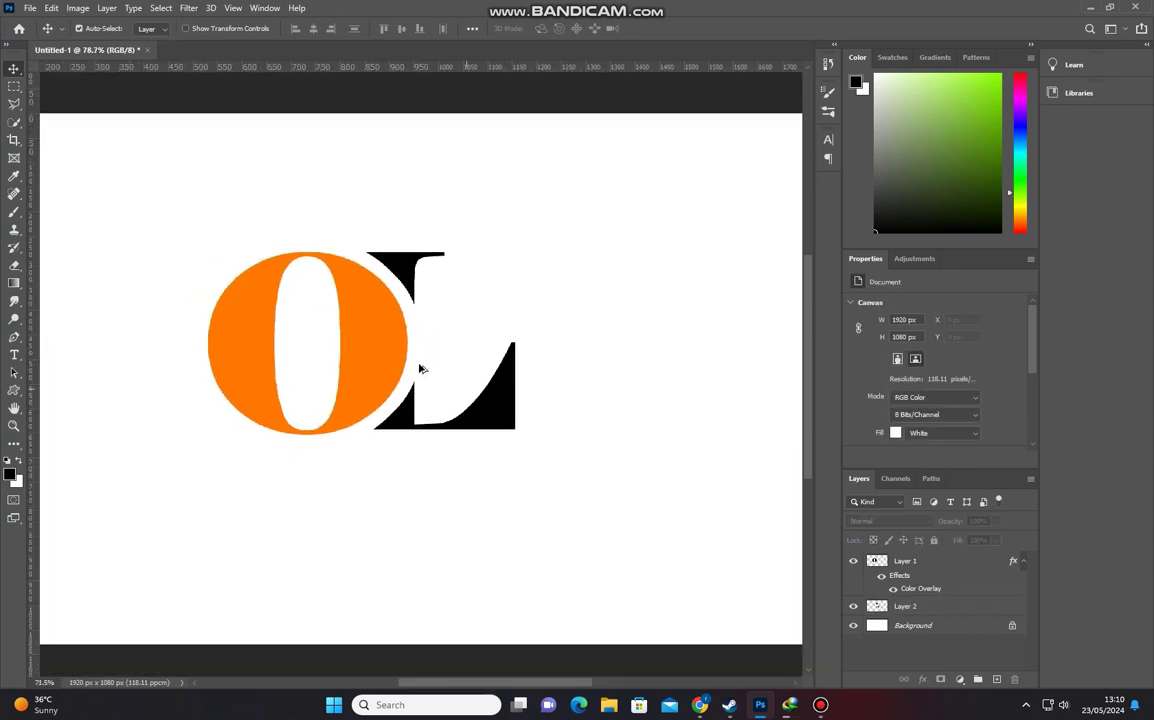
{"action": "scroll", "coordinate": [412, 370], "scroll_direction": "down", "scroll_amount": 1}
{"action": "left_click", "coordinate": [381, 367]}
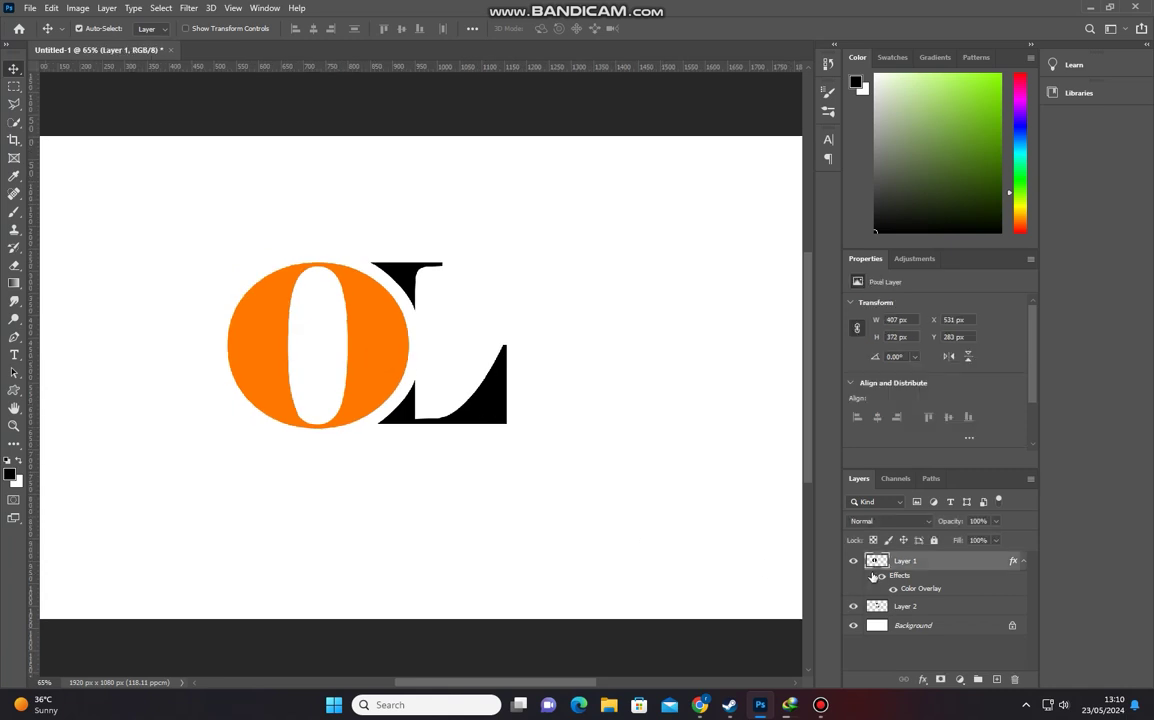
{"action": "double_click", "coordinate": [971, 562]}
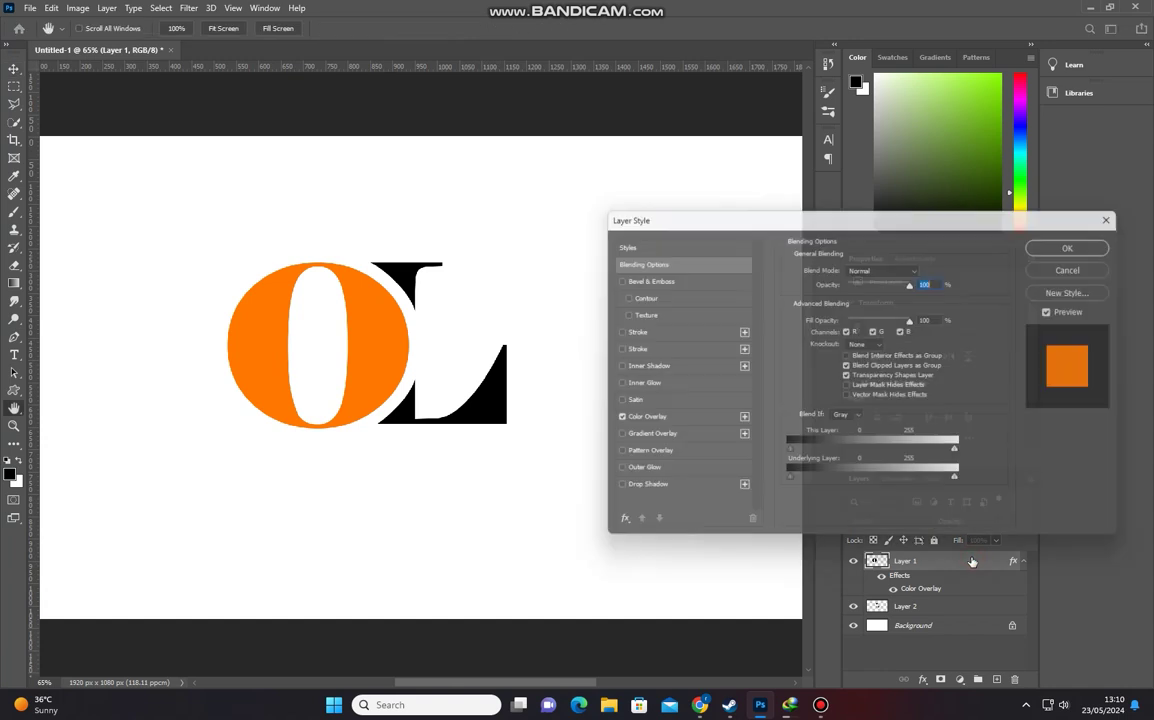
Step: Swap the O's Color Overlay for a Gradient Overlay and add a middle gradient stop
{"action": "left_click_drag", "start_coordinate": [772, 222], "coordinate": [847, 224]}
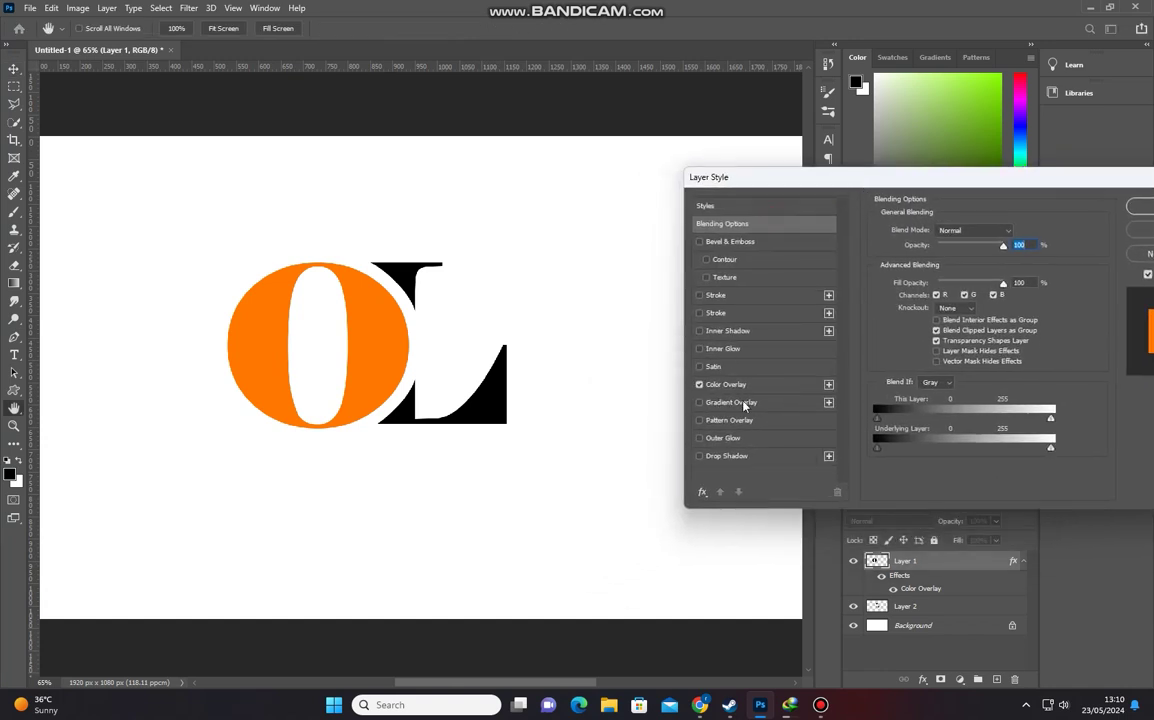
{"action": "left_click", "coordinate": [699, 384]}
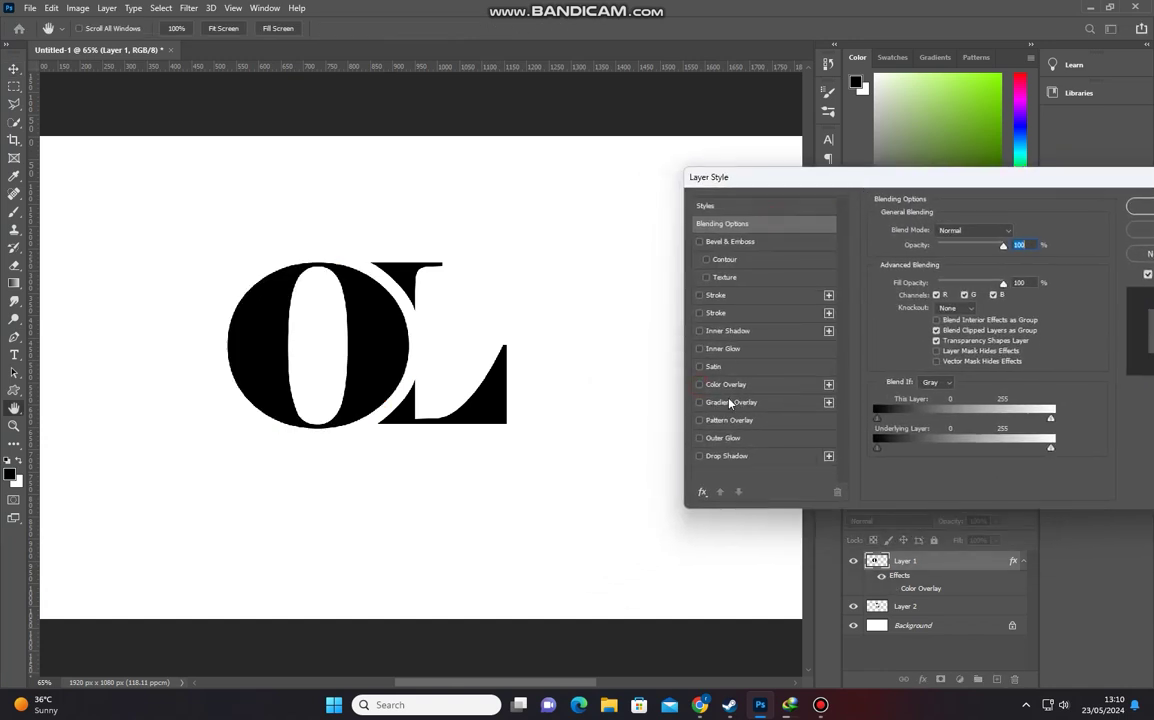
{"action": "left_click", "coordinate": [737, 403]}
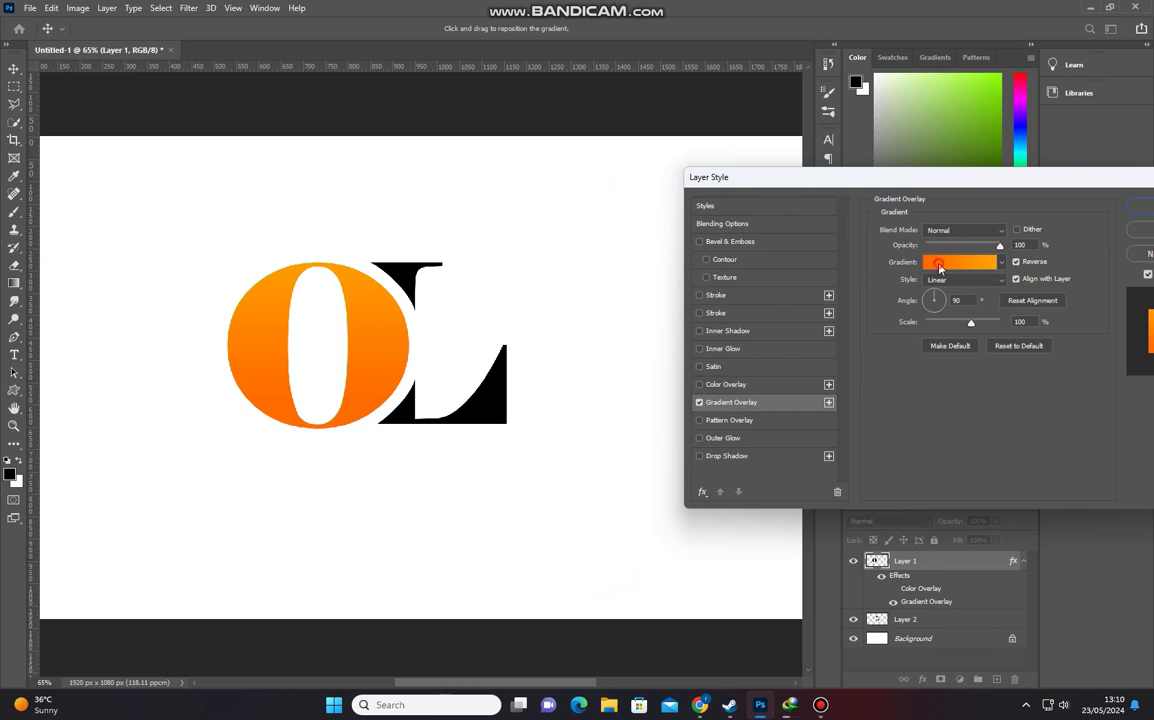
{"action": "left_click", "coordinate": [939, 265]}
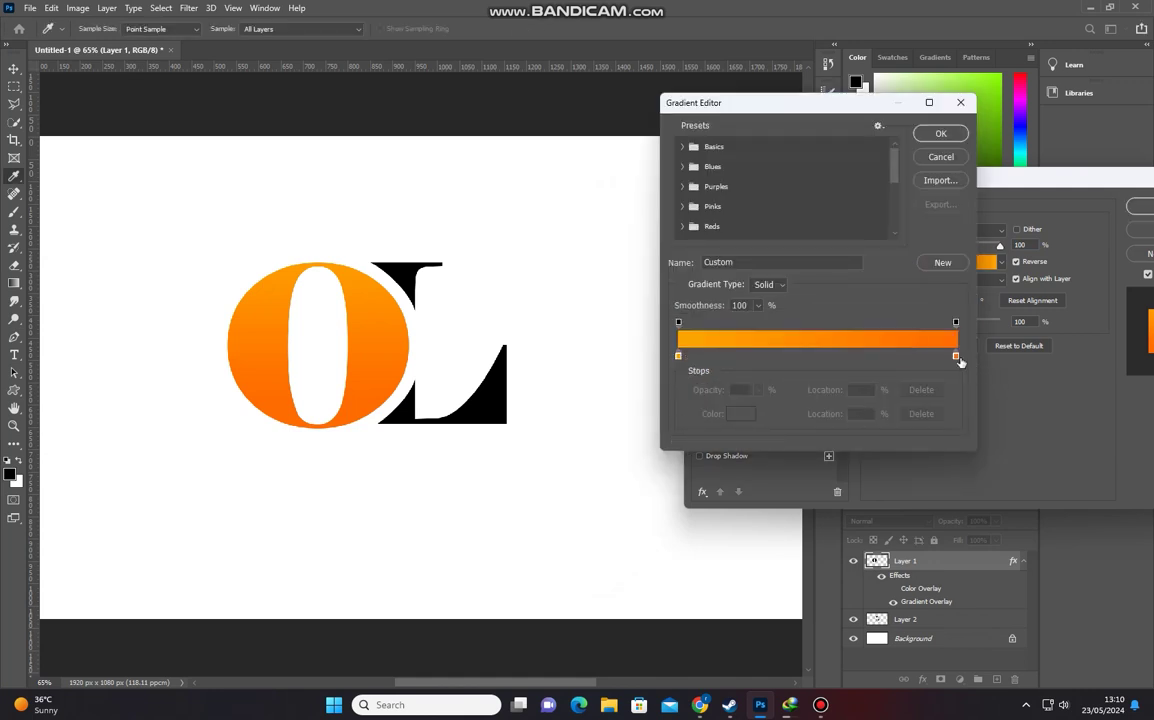
{"action": "left_click", "coordinate": [817, 355]}
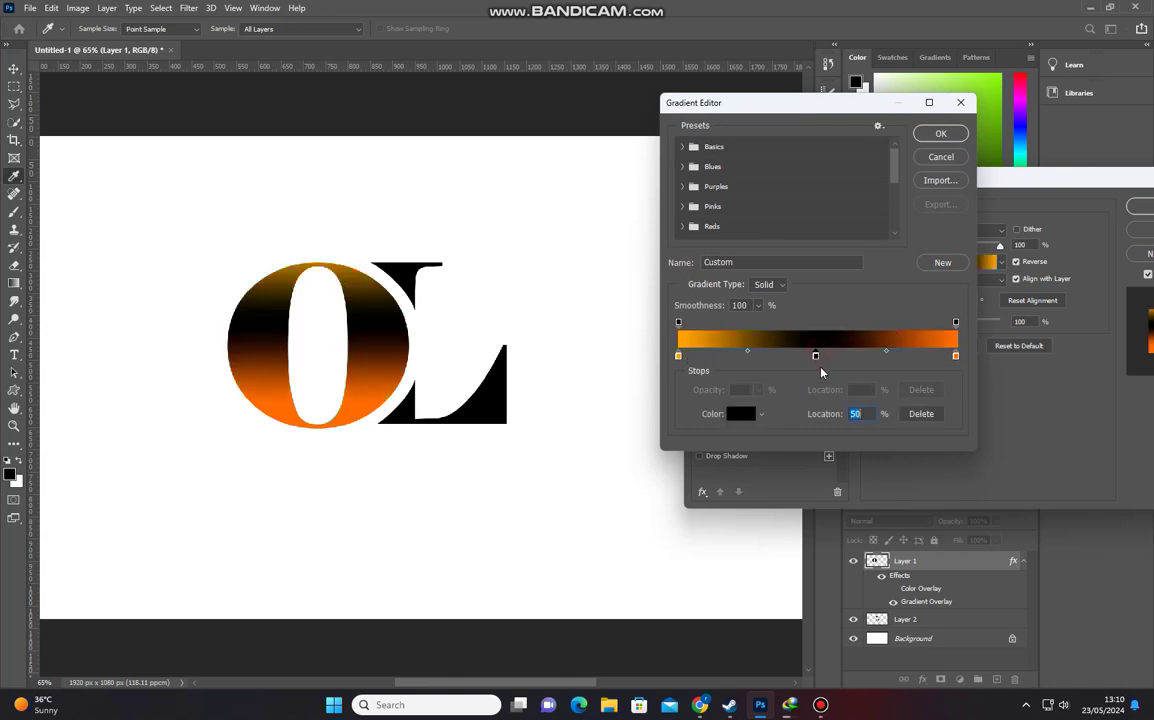
Step: Set the 50% middle stop colour to warm gold #d79f3e
{"action": "left_click", "coordinate": [741, 416]}
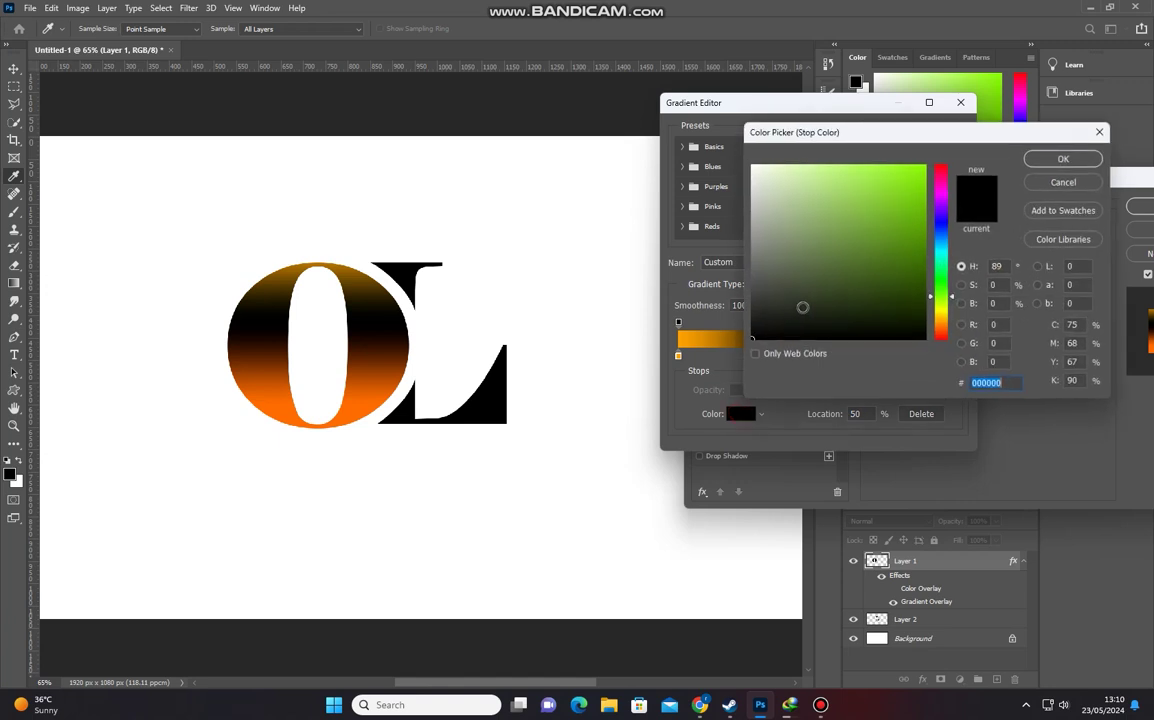
{"action": "left_click", "coordinate": [940, 328]}
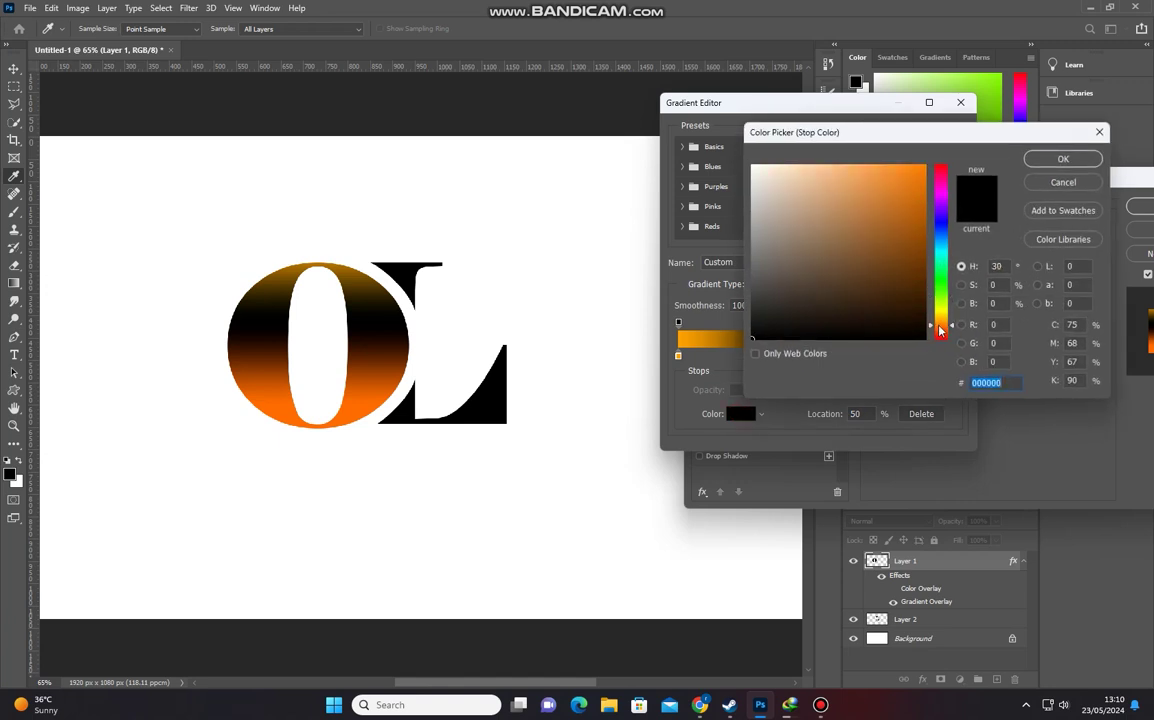
{"action": "left_click_drag", "start_coordinate": [940, 329], "coordinate": [940, 327]}
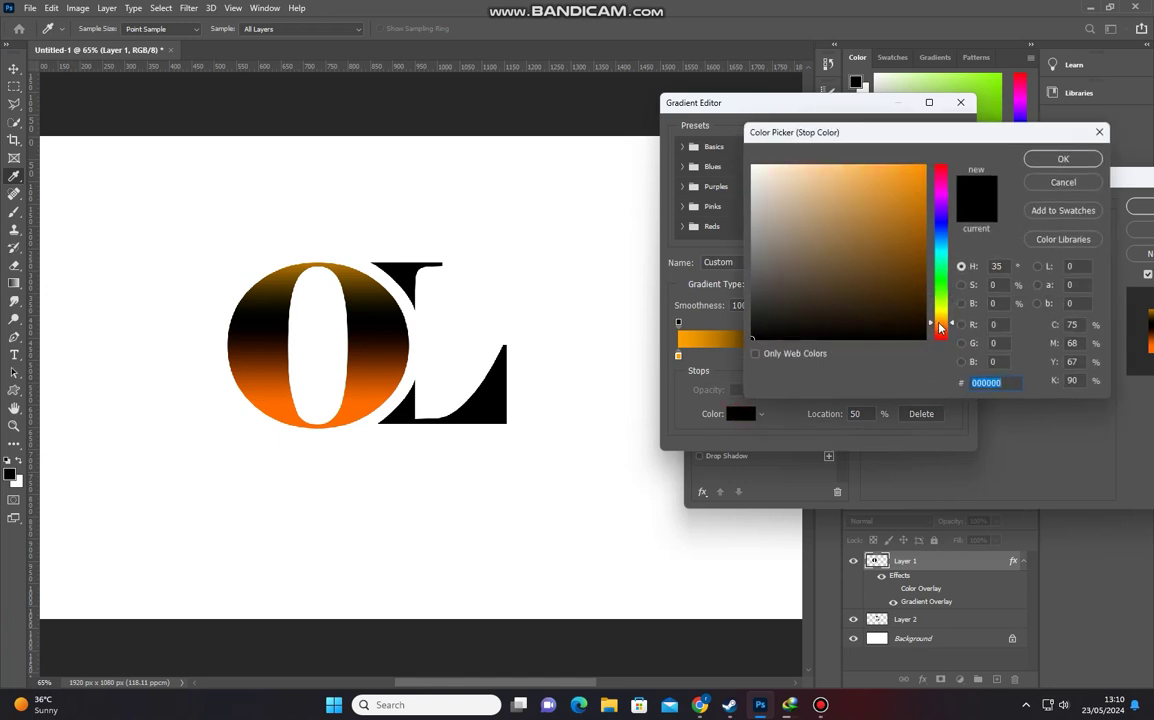
{"action": "mouse_move", "coordinate": [870, 175]}
{"action": "left_mouse_down"}
{"action": "mouse_move", "coordinate": [875, 190]}
{"action": "mouse_move", "coordinate": [861, 179]}
{"action": "left_mouse_up"}
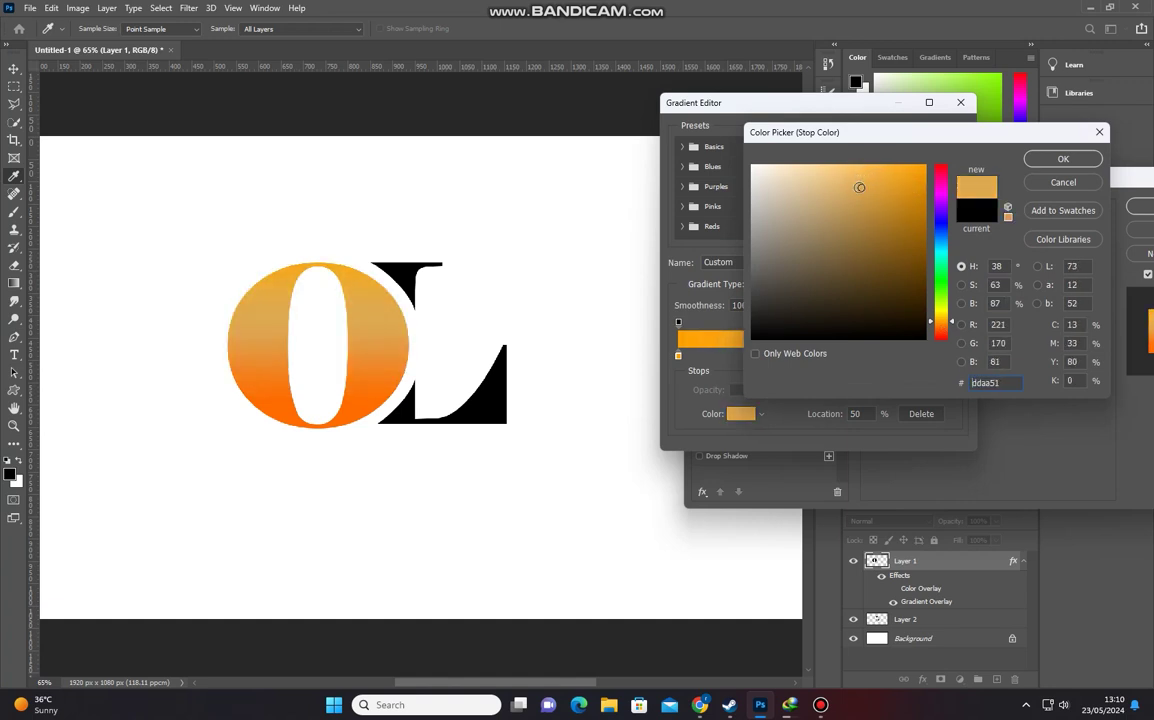
{"action": "left_click_drag", "start_coordinate": [861, 179], "coordinate": [852, 170]}
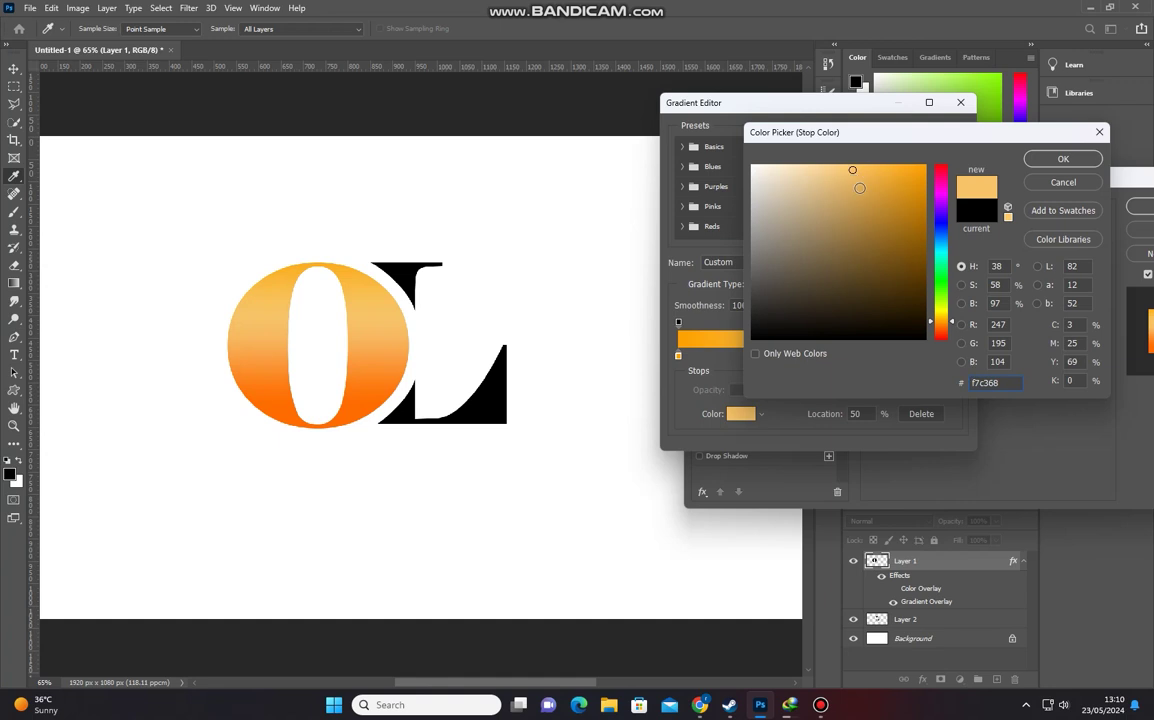
{"action": "left_click", "coordinate": [860, 188]}
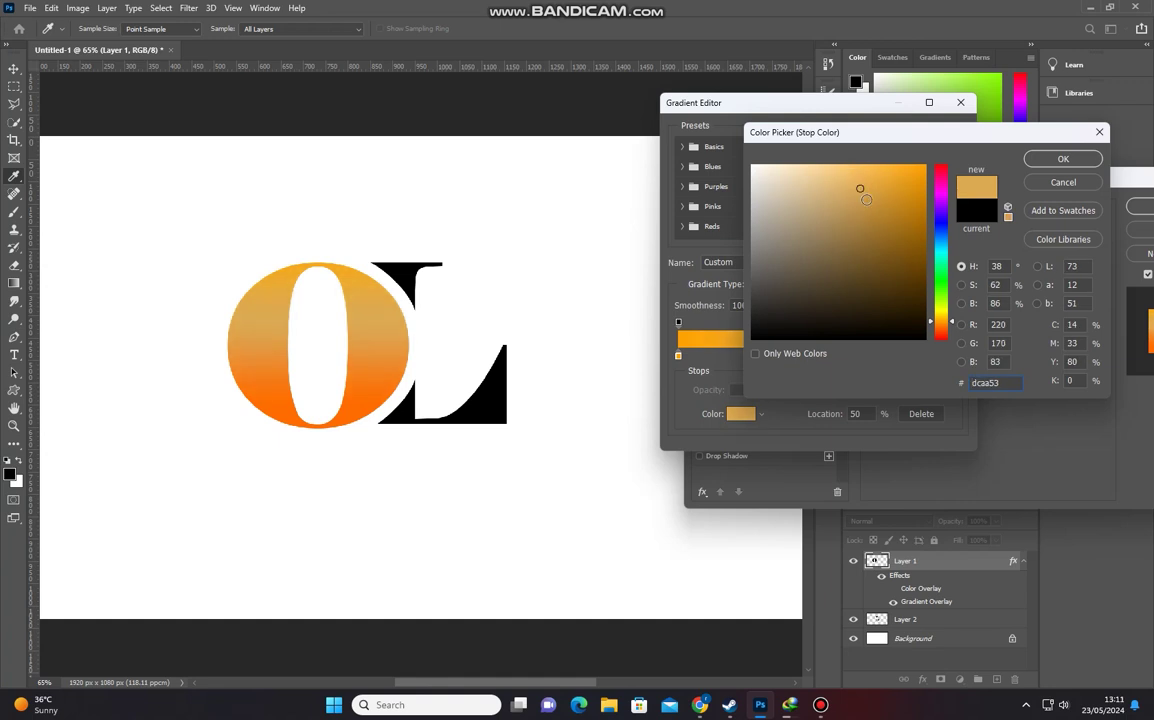
{"action": "left_click", "coordinate": [866, 199]}
{"action": "left_click", "coordinate": [875, 191]}
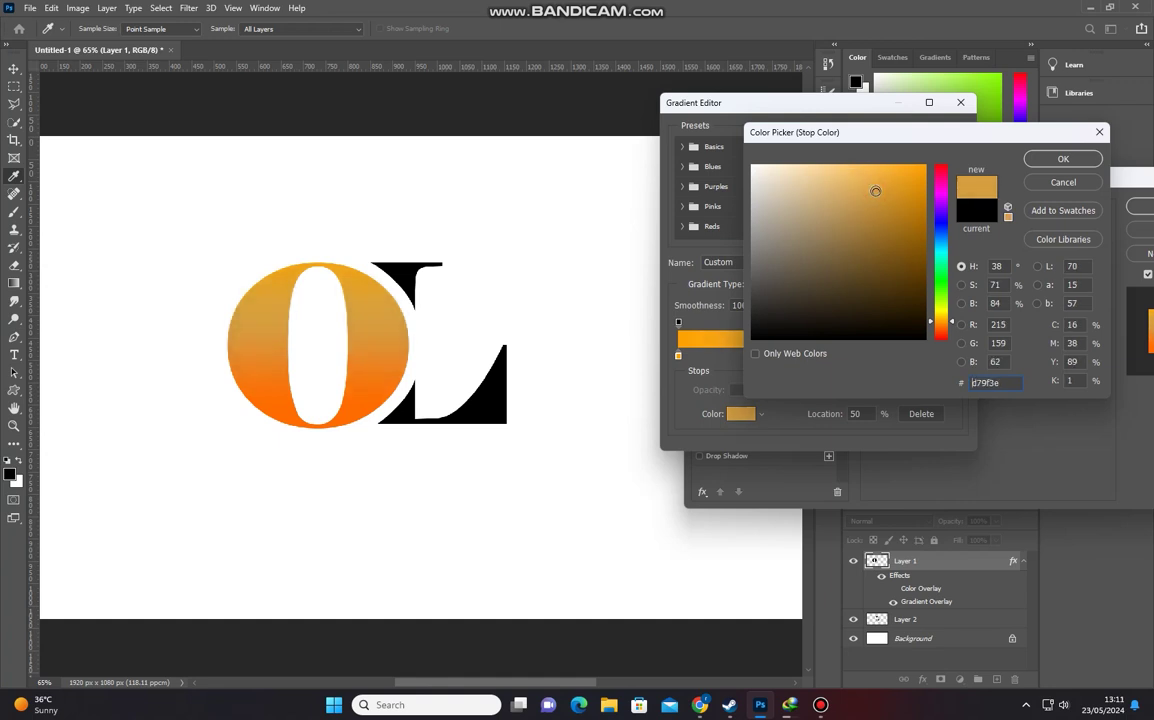
{"action": "left_click", "coordinate": [1063, 158]}
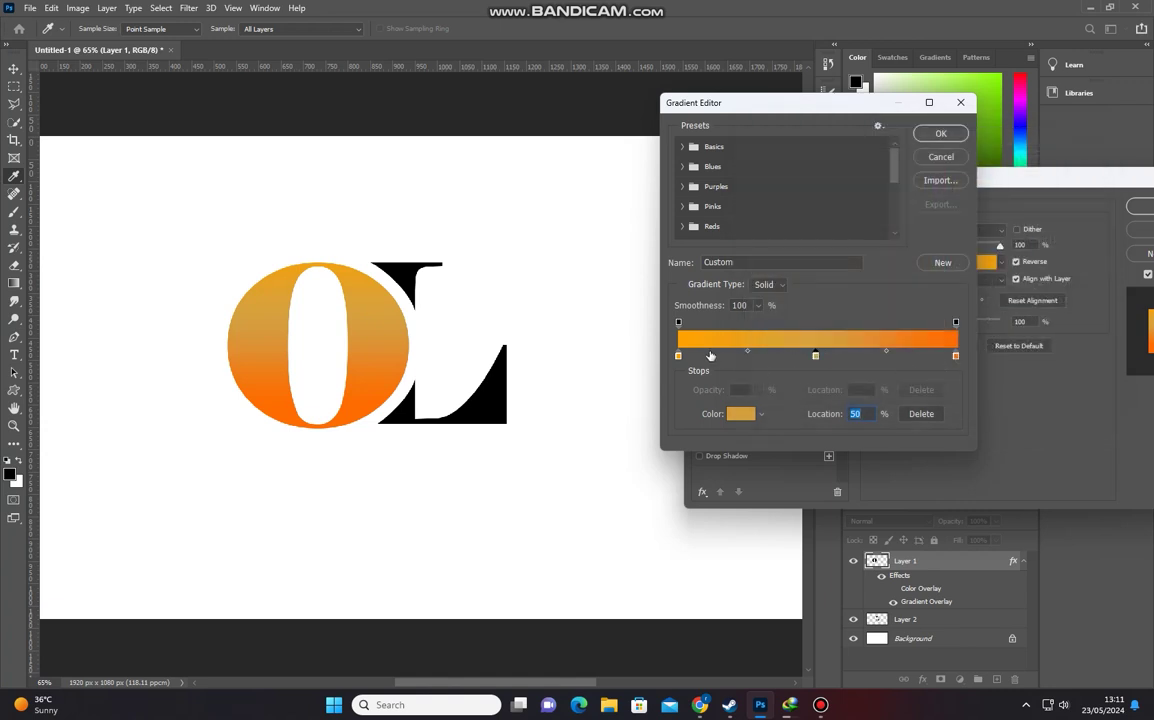
Step: Change the gradient's left stop to pale gold #ecb75c and apply the overlay to the O
{"action": "left_click", "coordinate": [678, 356]}
{"action": "double_click", "coordinate": [678, 356]}
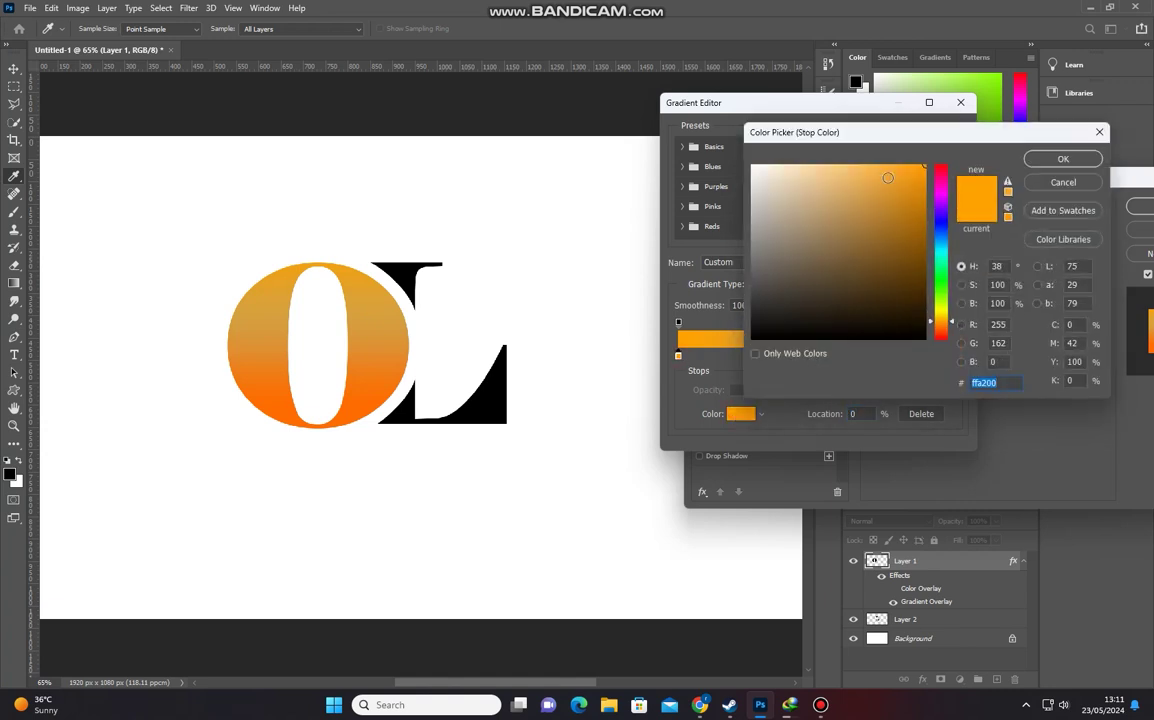
{"action": "mouse_move", "coordinate": [874, 170]}
{"action": "left_mouse_down"}
{"action": "mouse_move", "coordinate": [843, 165]}
{"action": "mouse_move", "coordinate": [844, 214]}
{"action": "mouse_move", "coordinate": [858, 172]}
{"action": "mouse_move", "coordinate": [844, 171]}
{"action": "mouse_move", "coordinate": [857, 177]}
{"action": "left_mouse_up"}
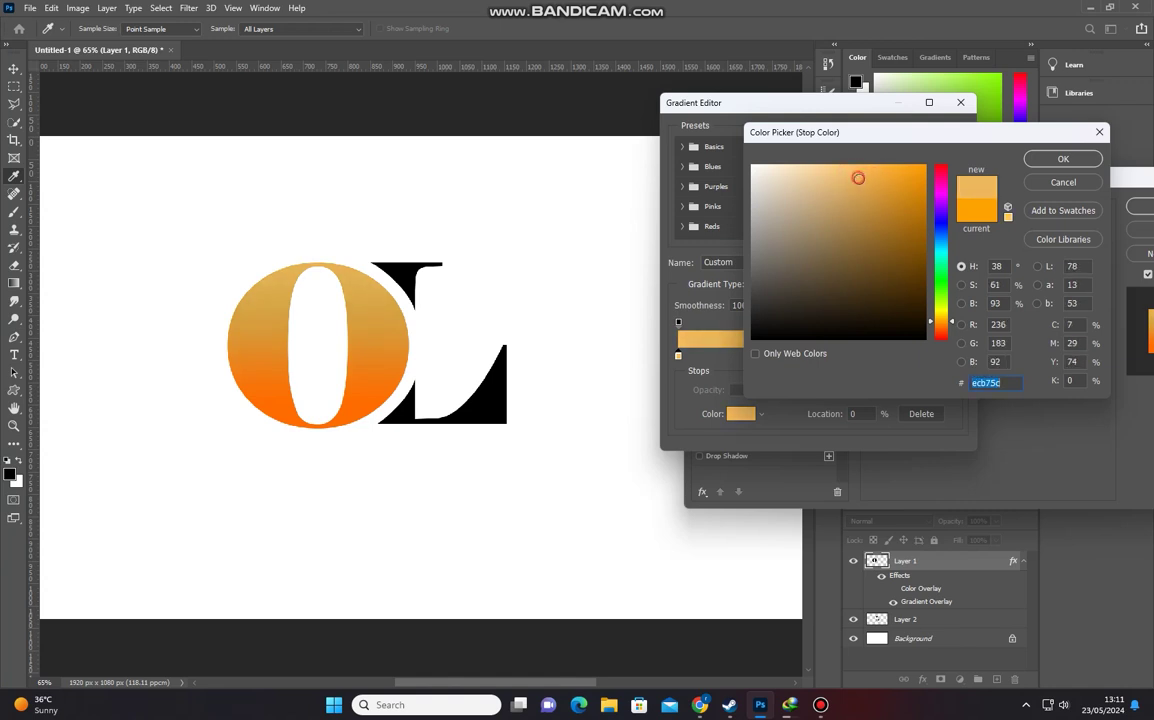
{"action": "left_click", "coordinate": [1063, 158]}
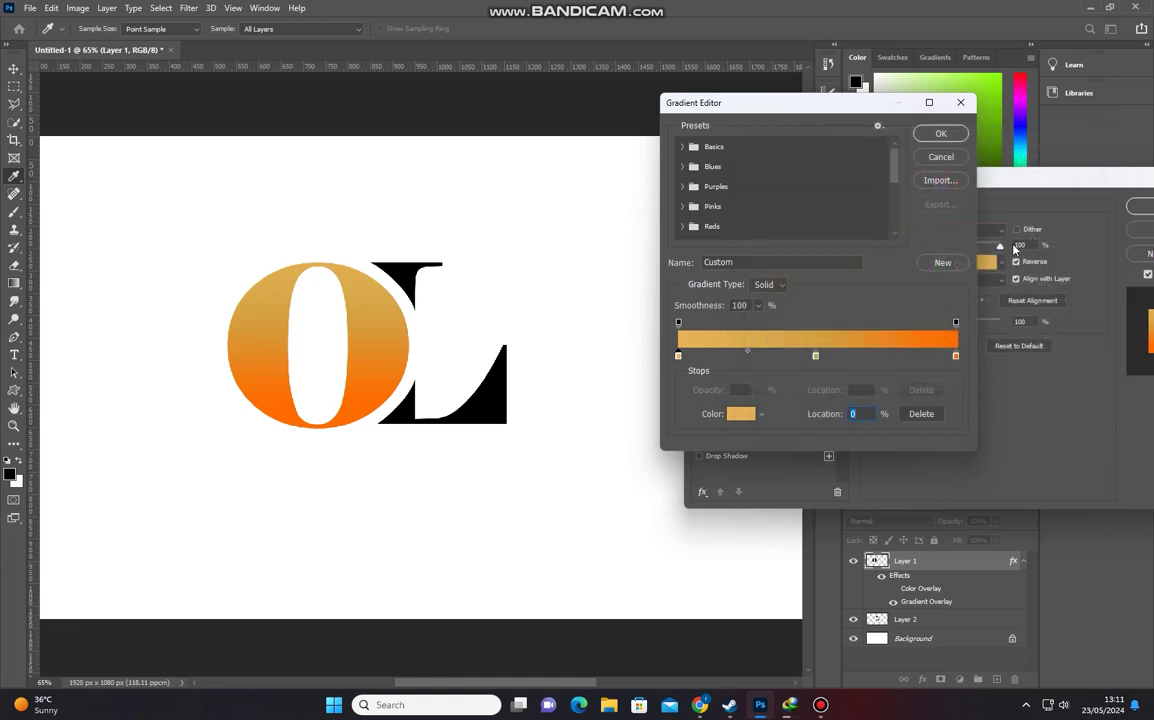
{"action": "left_click", "coordinate": [945, 134]}
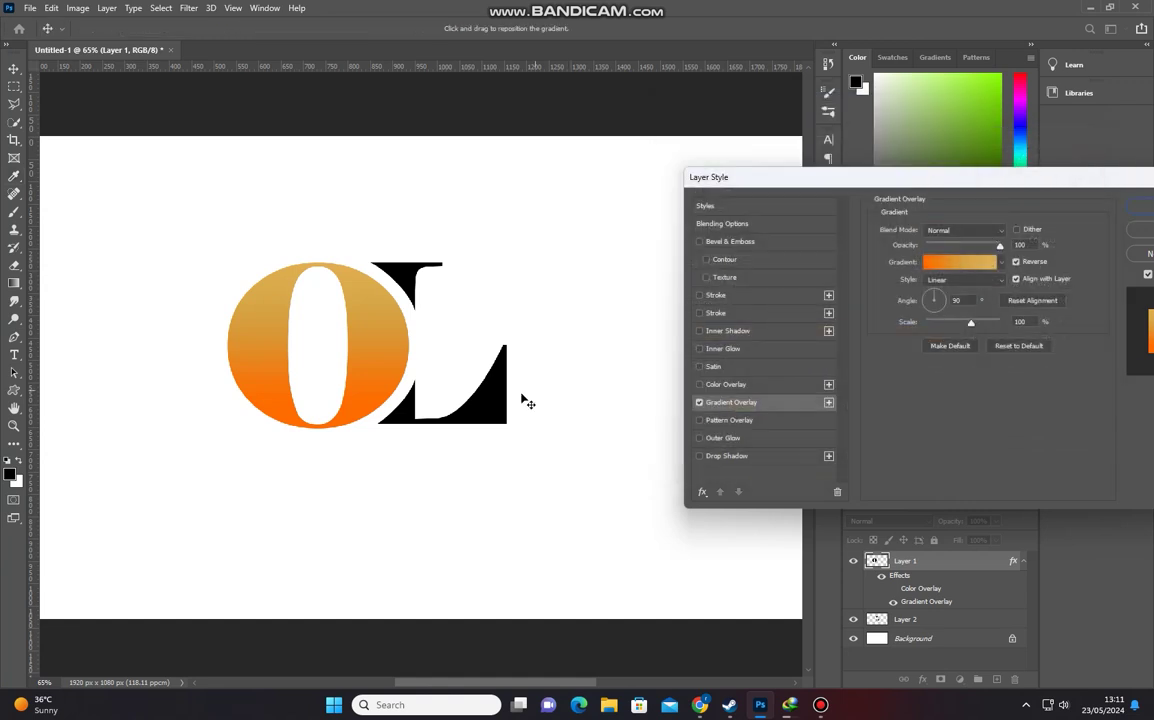
{"action": "left_click_drag", "start_coordinate": [1035, 185], "coordinate": [856, 187]}
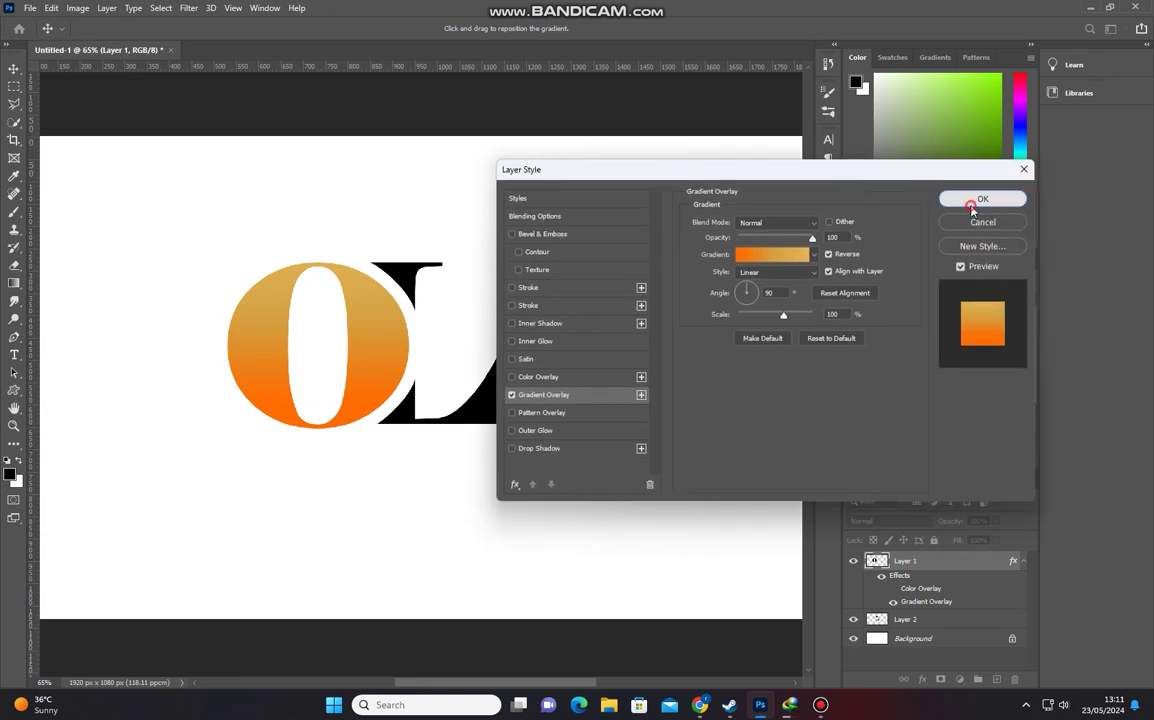
{"action": "left_click", "coordinate": [979, 196]}
Step: Enable a Gradient Overlay on Layer 2 (the L) and open its Gradient Editor
{"action": "scroll", "coordinate": [399, 383], "scroll_direction": "up", "scroll_amount": 3}
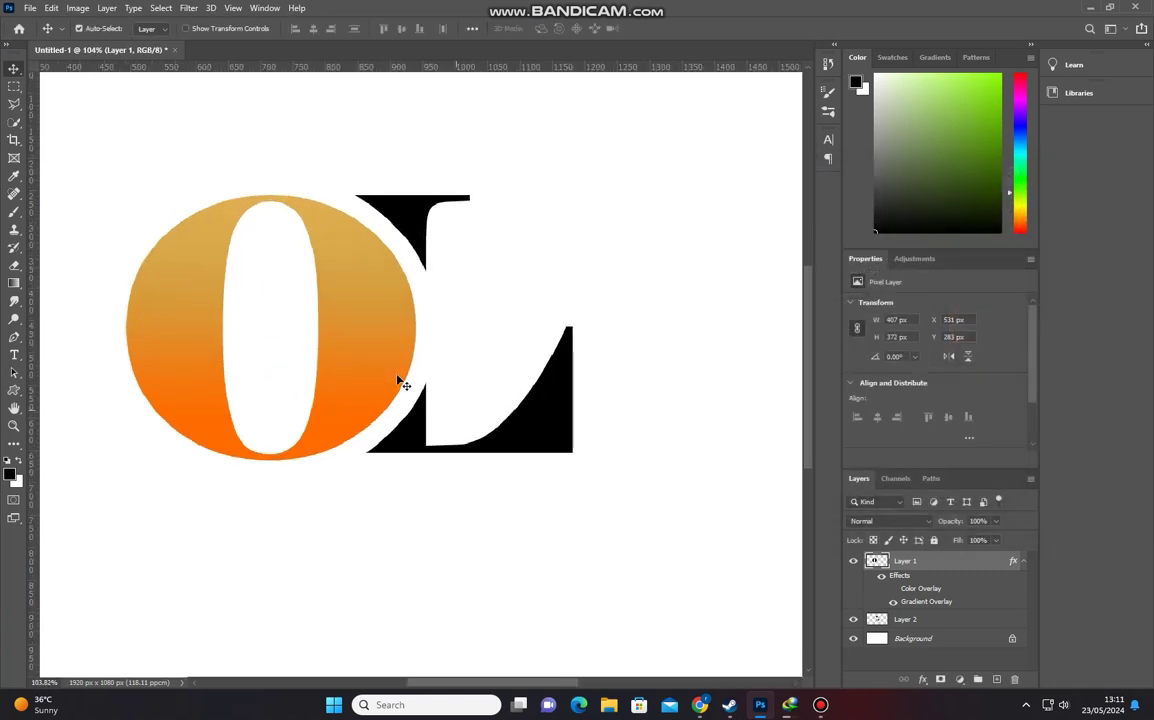
{"action": "left_click", "coordinate": [535, 405]}
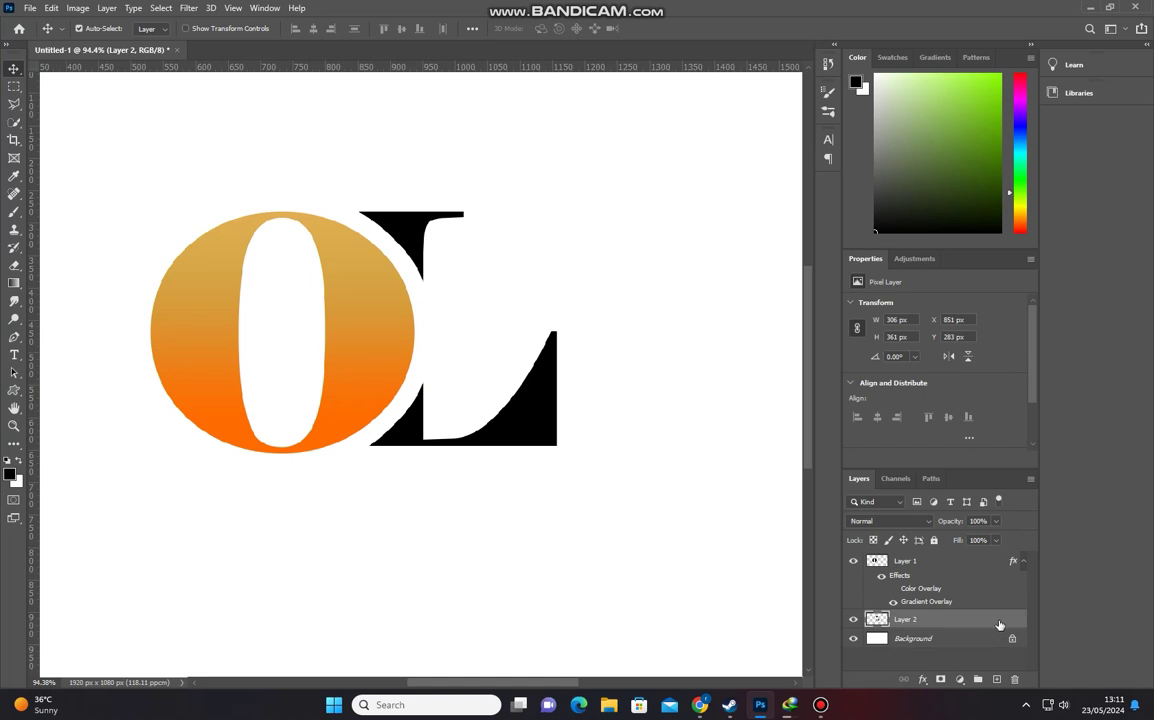
{"action": "double_click", "coordinate": [999, 623]}
{"action": "left_click_drag", "start_coordinate": [728, 152], "coordinate": [976, 137]}
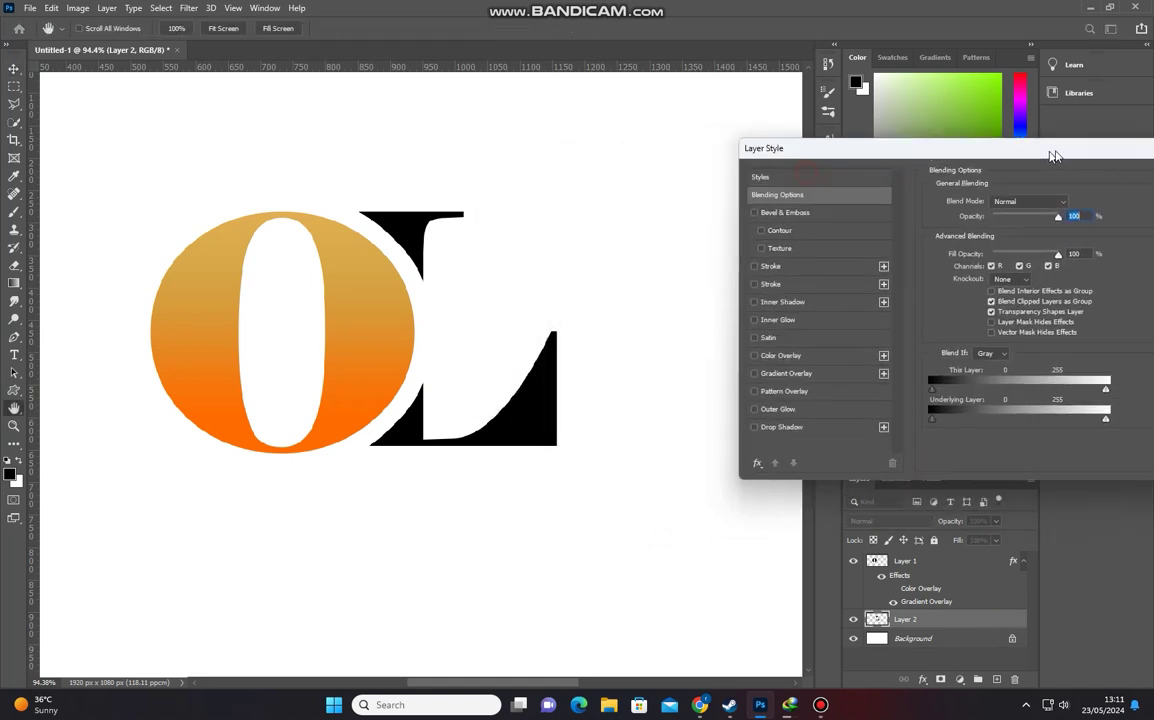
{"action": "left_click", "coordinate": [792, 372]}
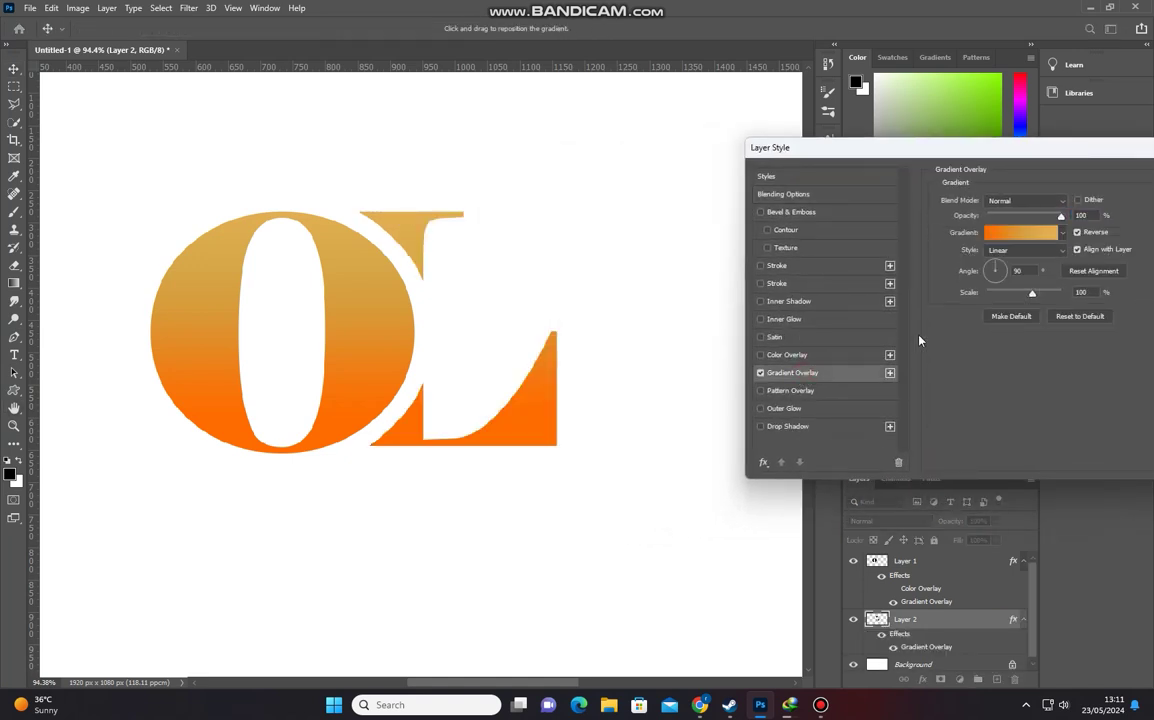
{"action": "left_click", "coordinate": [999, 236]}
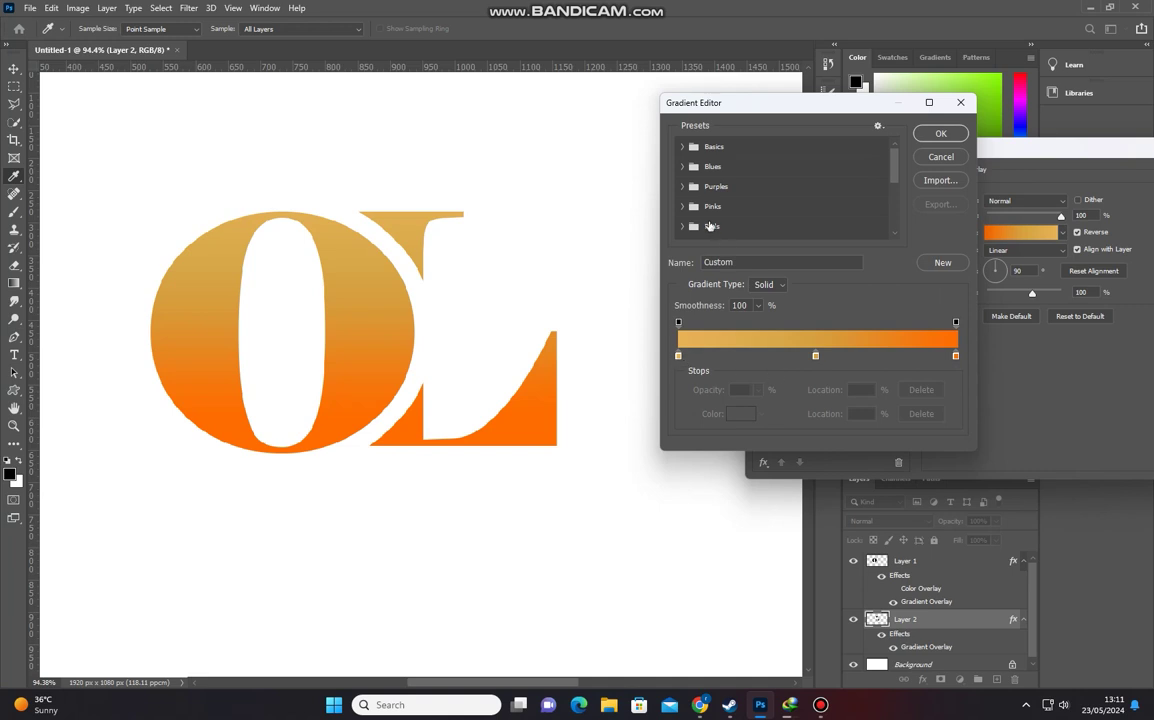
Step: Set the L gradient's left stop to bright blue #0b88fc
{"action": "left_click", "coordinate": [735, 410]}
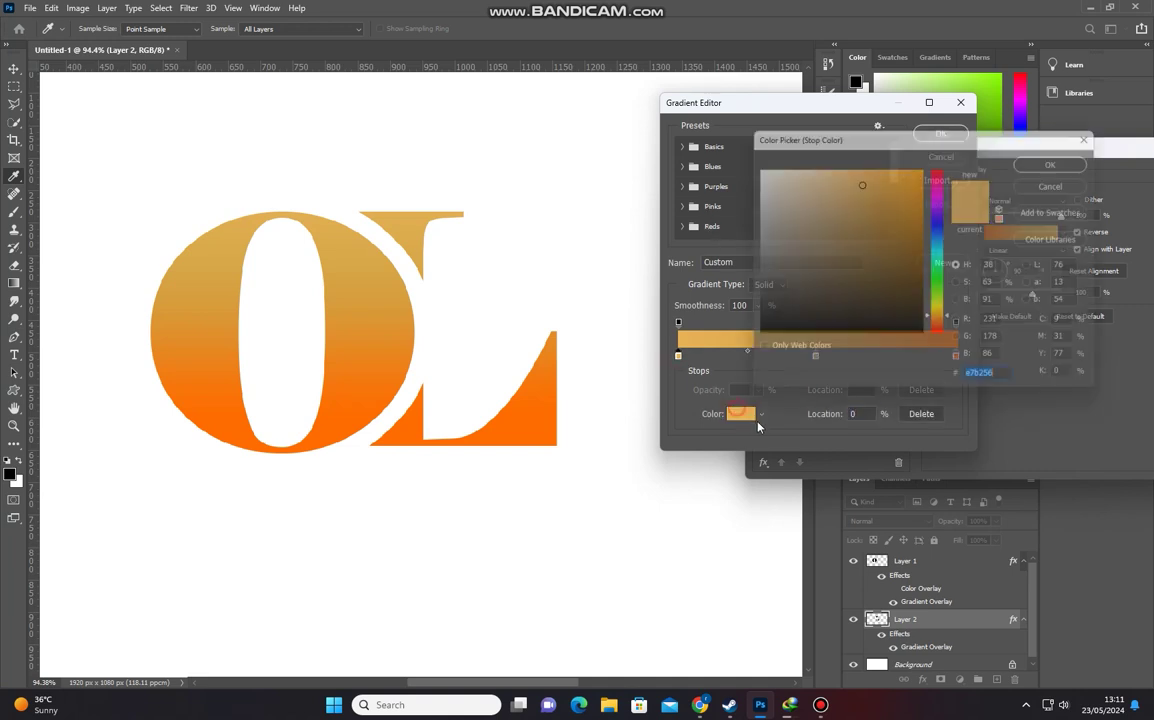
{"action": "left_click", "coordinate": [946, 273]}
{"action": "left_click_drag", "start_coordinate": [946, 273], "coordinate": [948, 237]}
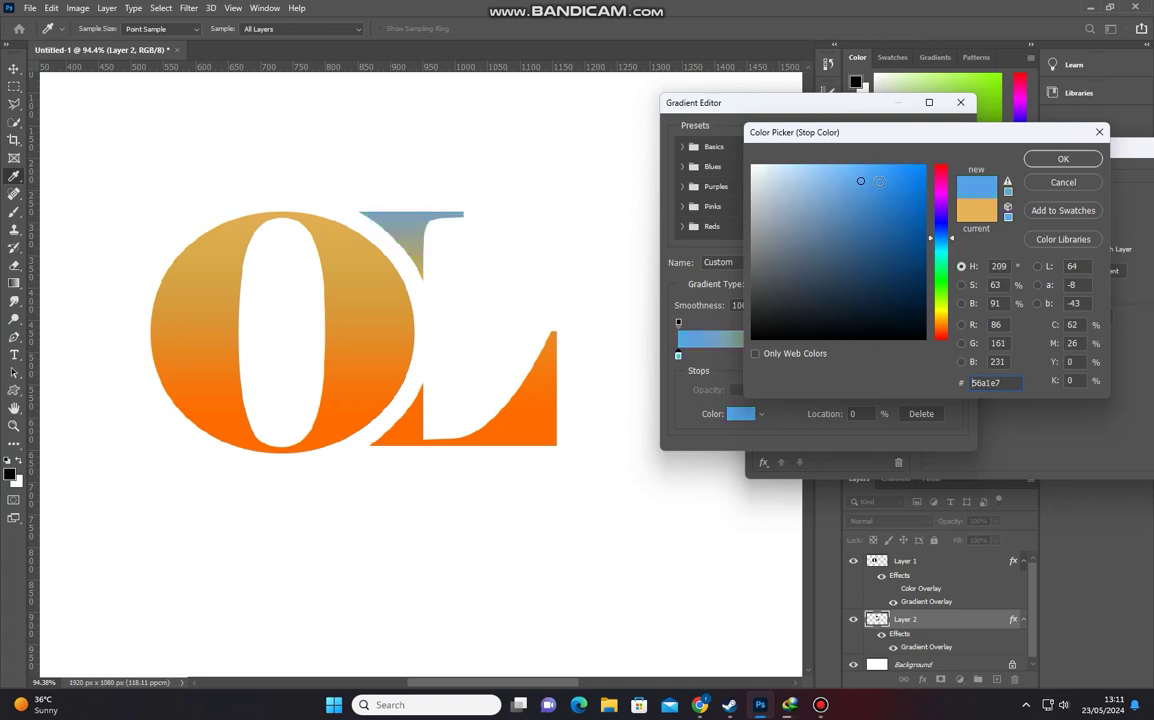
{"action": "left_click_drag", "start_coordinate": [896, 185], "coordinate": [960, 150]}
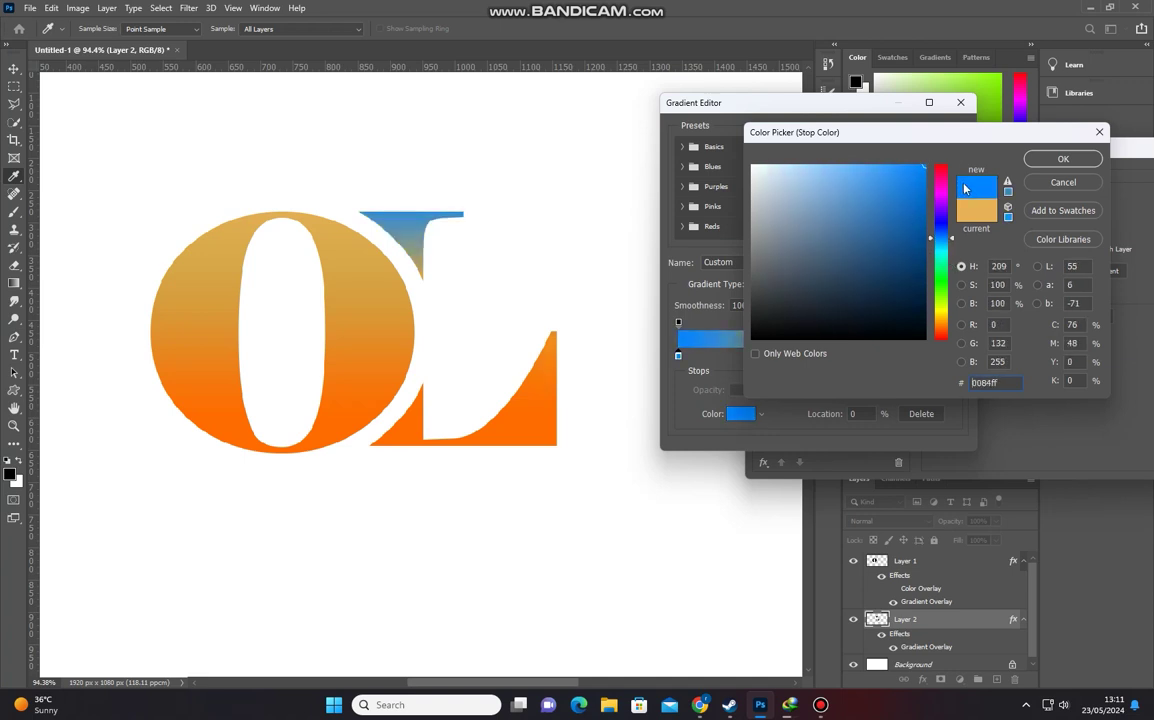
{"action": "left_click_drag", "start_coordinate": [820, 165], "coordinate": [895, 166]}
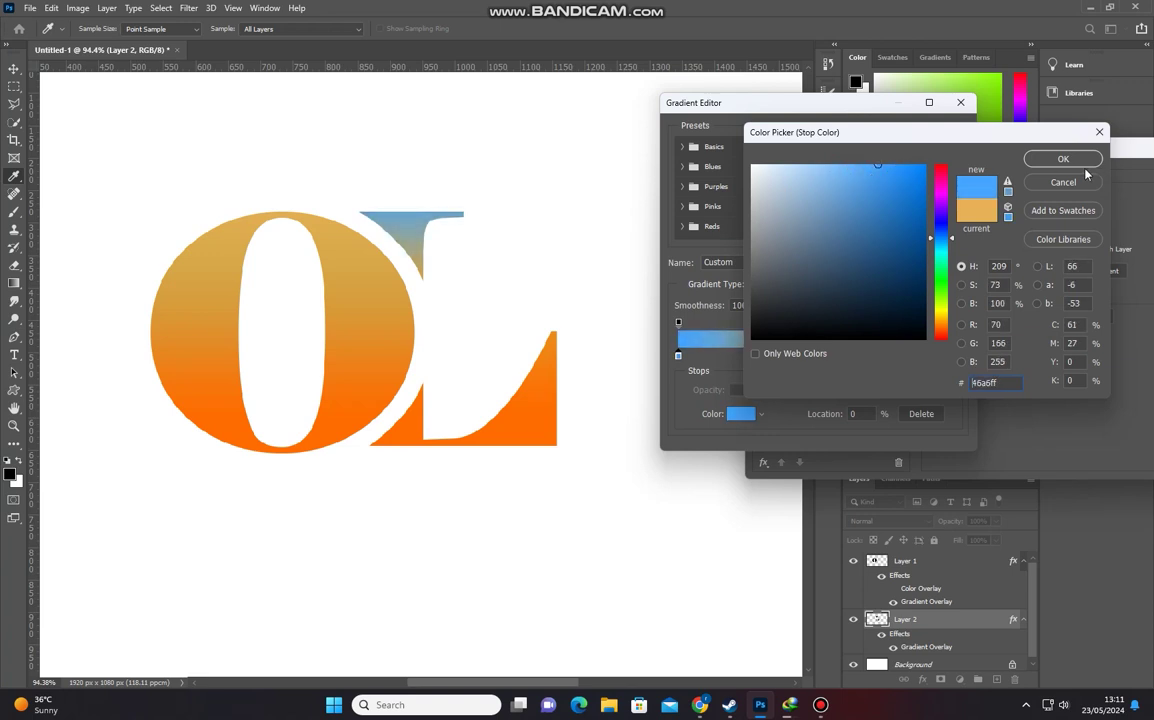
{"action": "left_click", "coordinate": [910, 168]}
{"action": "left_click", "coordinate": [898, 168]}
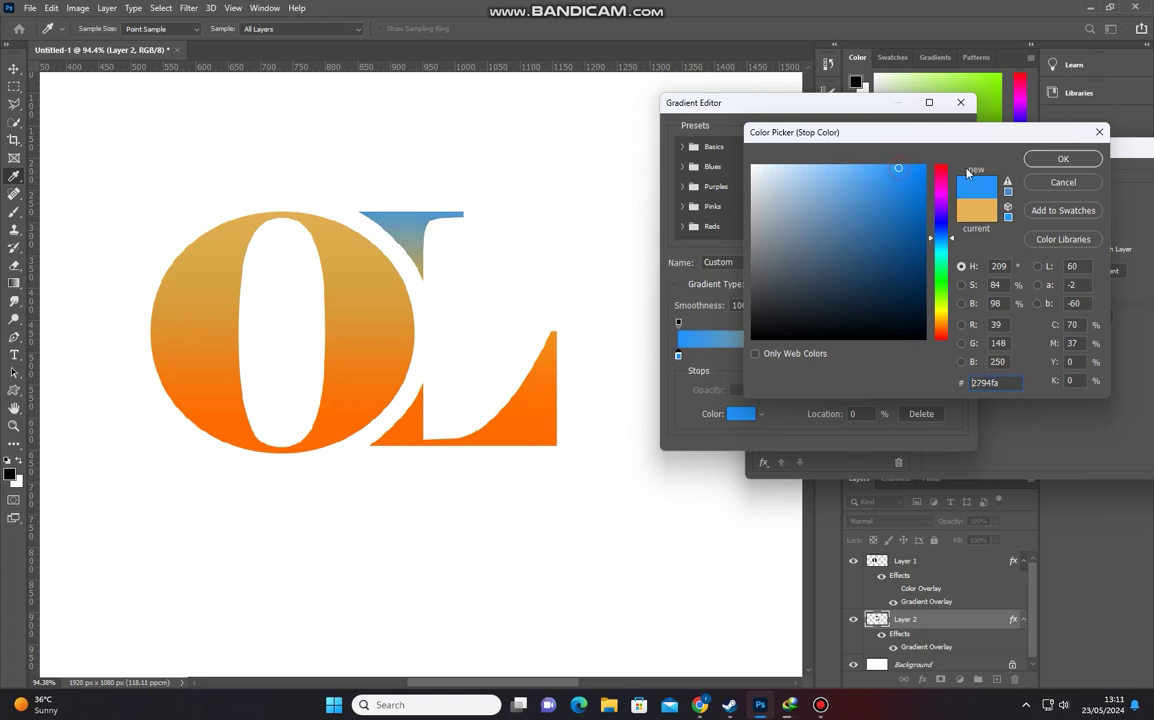
{"action": "left_click", "coordinate": [918, 167]}
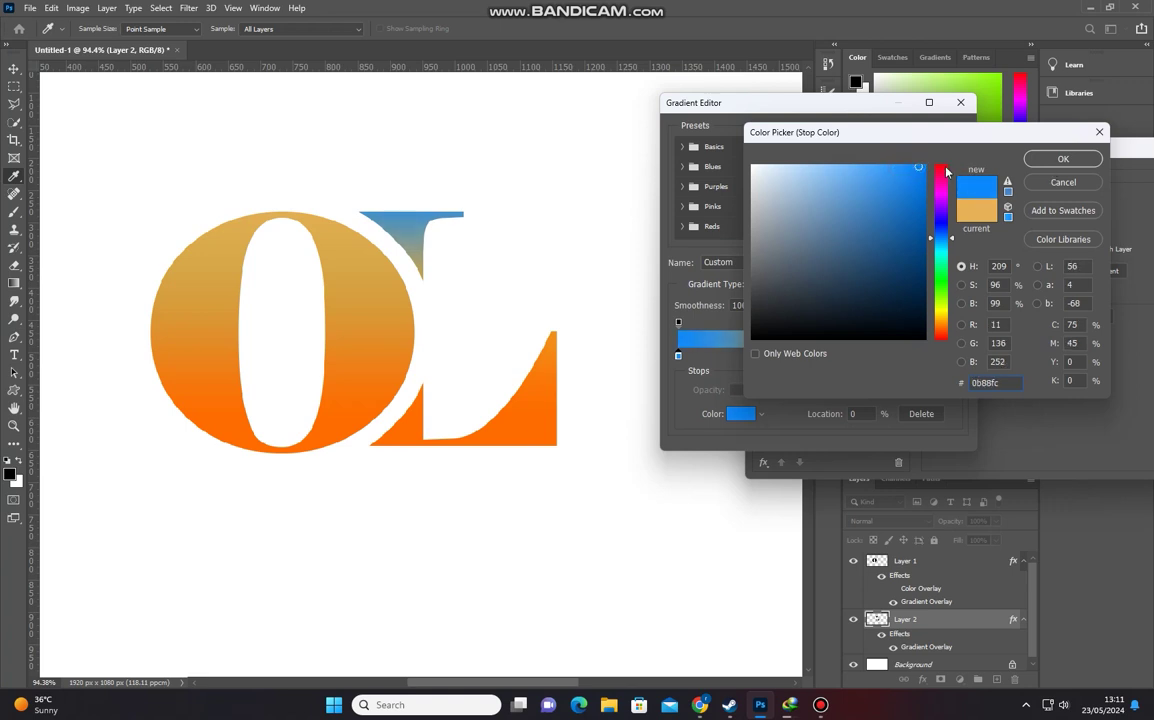
{"action": "left_click", "coordinate": [1063, 158]}
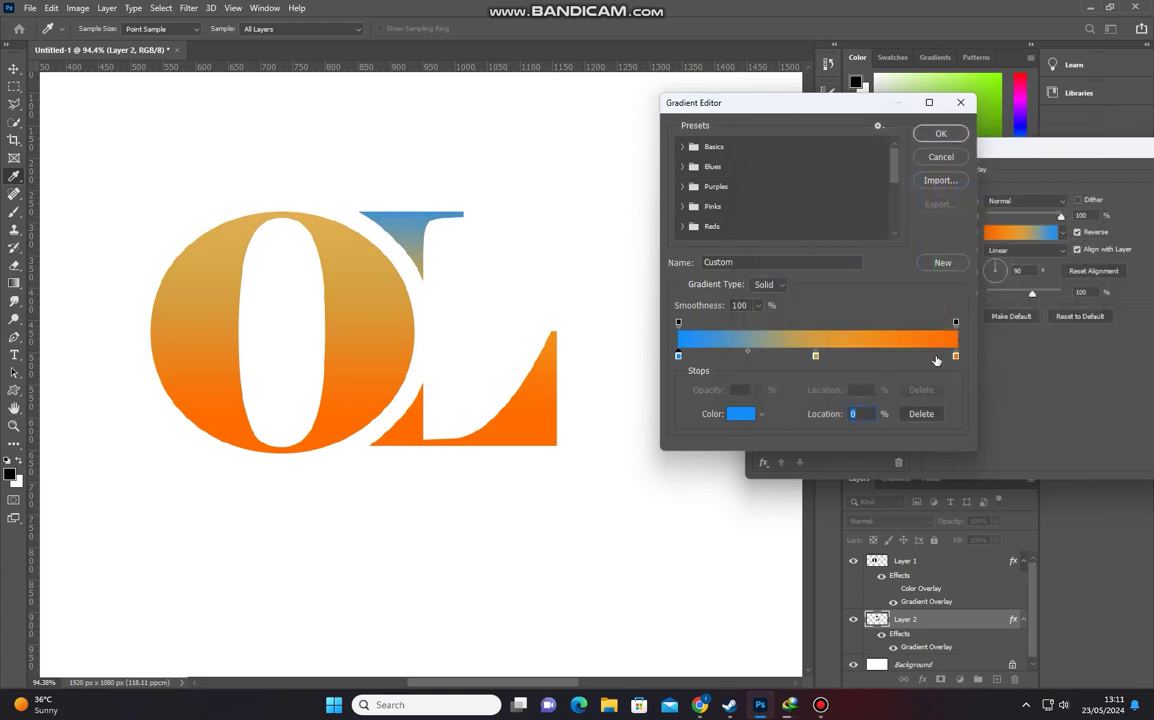
Step: Change the L gradient's right stop to dark navy #052b52
{"action": "left_click", "coordinate": [957, 356]}
{"action": "left_click", "coordinate": [737, 418]}
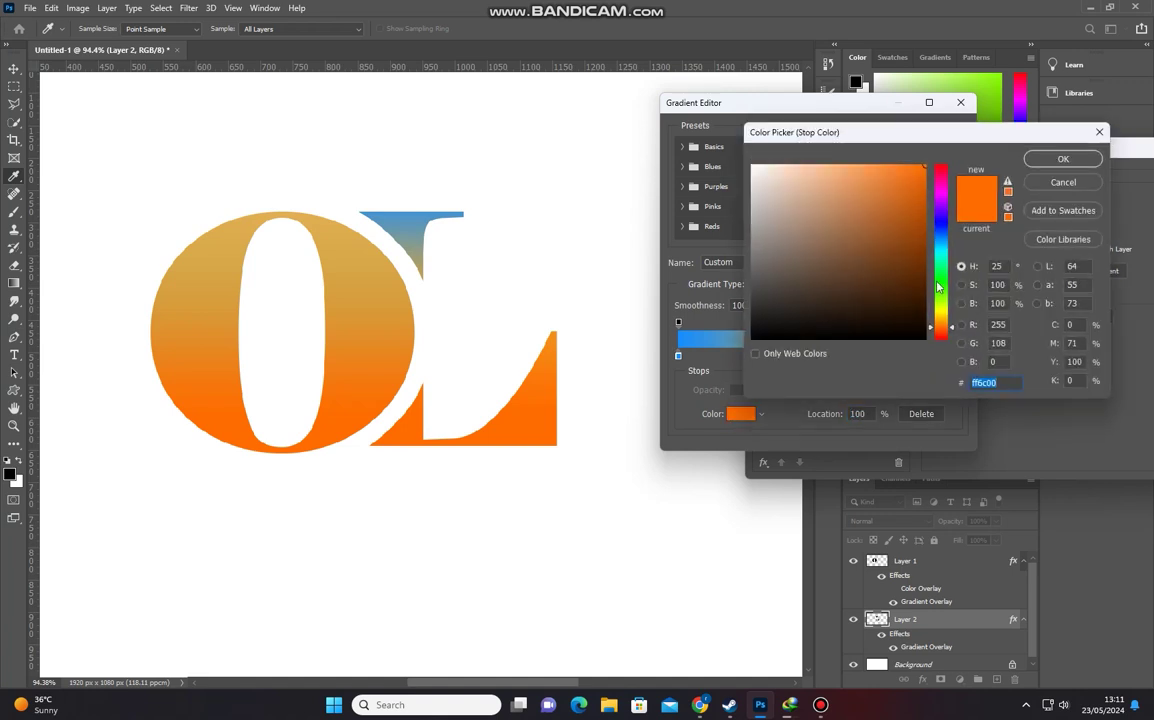
{"action": "left_click_drag", "start_coordinate": [940, 297], "coordinate": [940, 233]}
{"action": "left_click", "coordinate": [908, 282]}
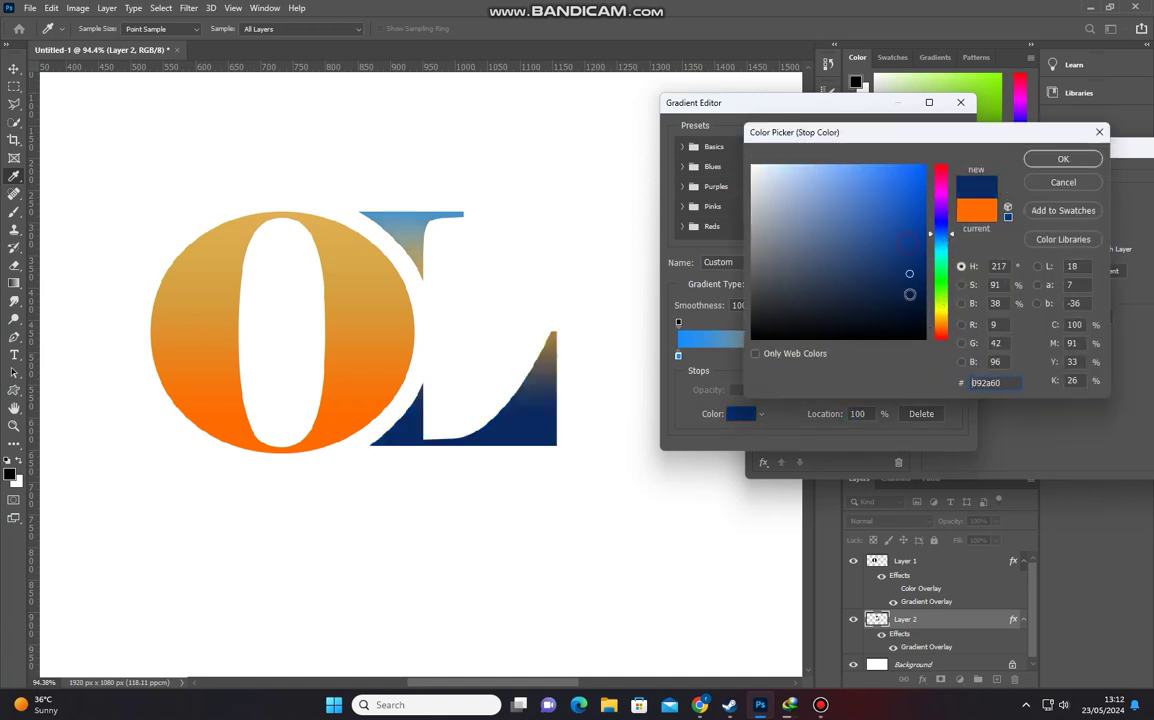
{"action": "left_click_drag", "start_coordinate": [908, 282], "coordinate": [916, 262]}
{"action": "left_click_drag", "start_coordinate": [952, 236], "coordinate": [953, 241]}
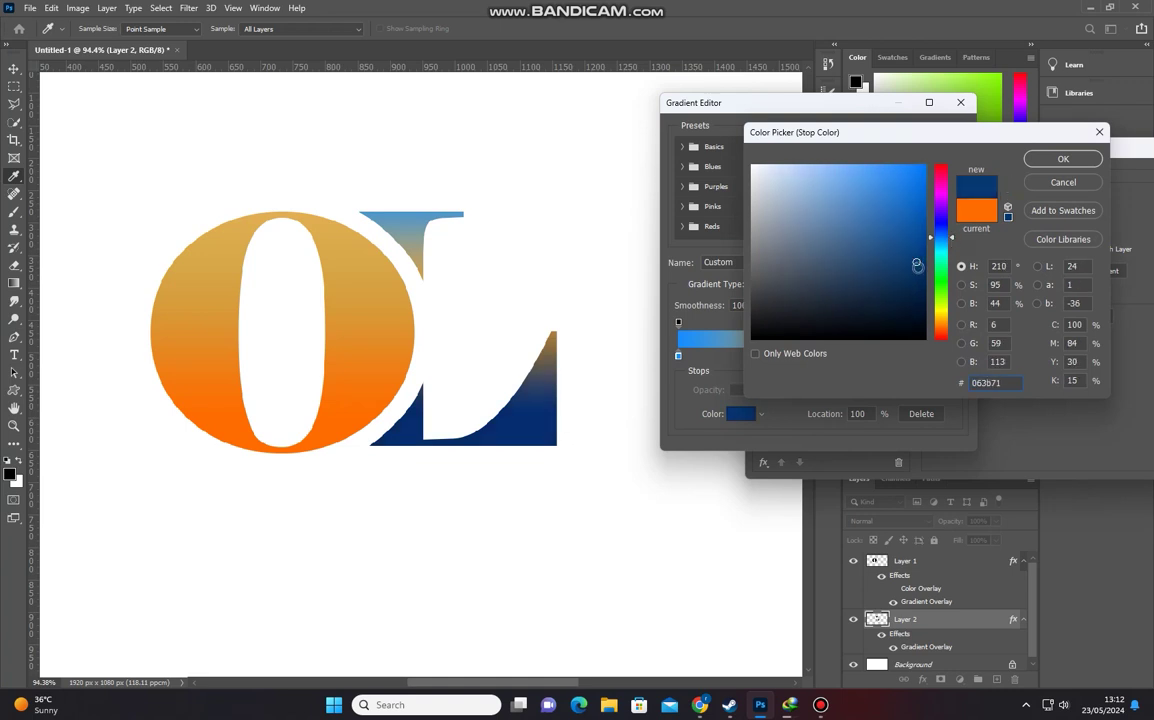
{"action": "left_click", "coordinate": [916, 283]}
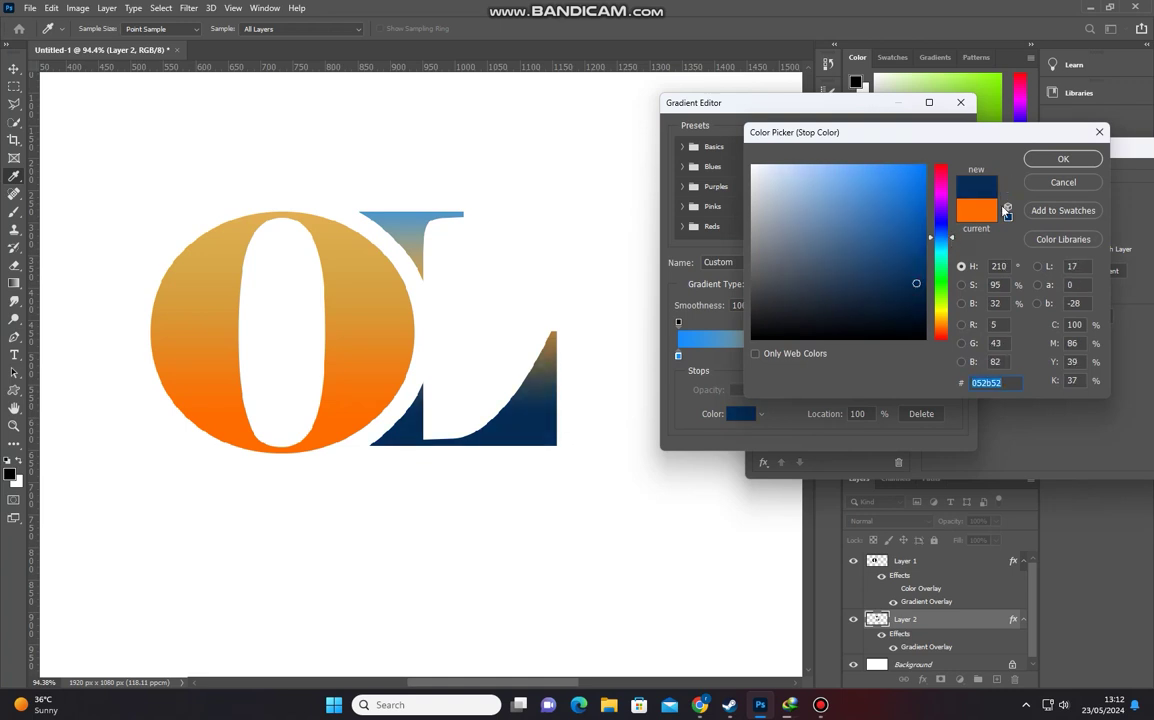
{"action": "left_click", "coordinate": [1050, 160]}
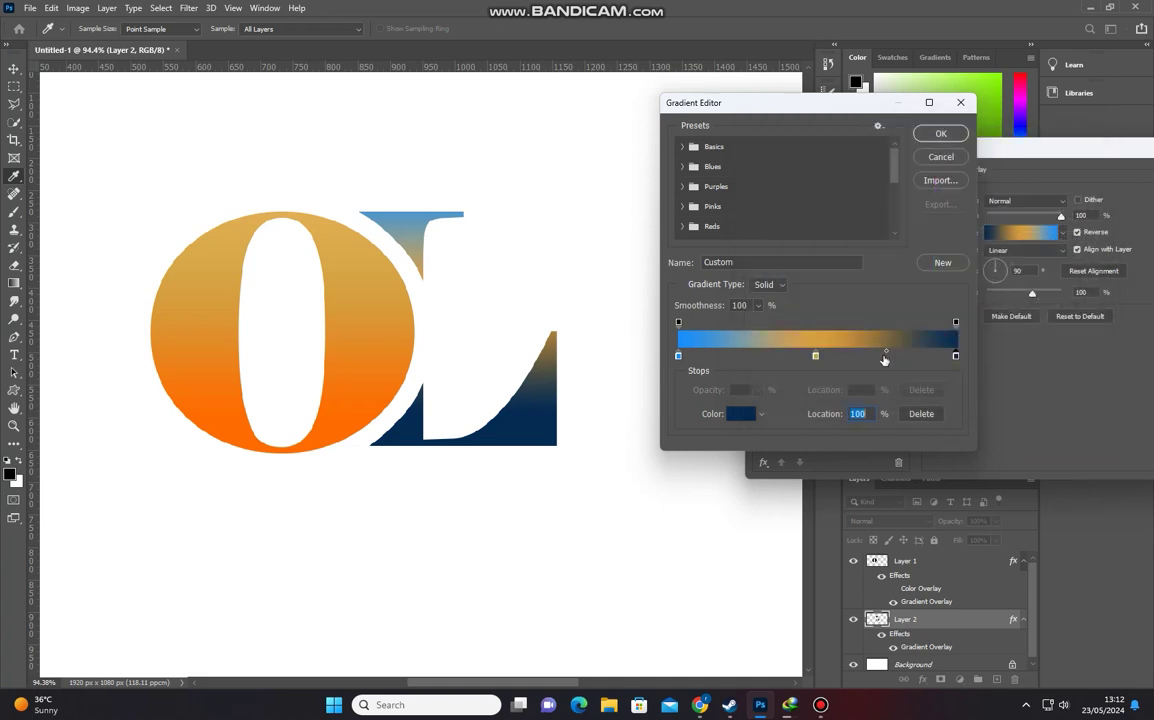
Step: Move the middle stop to 0%, make it blue 207ce4, and apply the blue-to-navy gradient
{"action": "left_click", "coordinate": [816, 357]}
{"action": "type", "text": "0"}
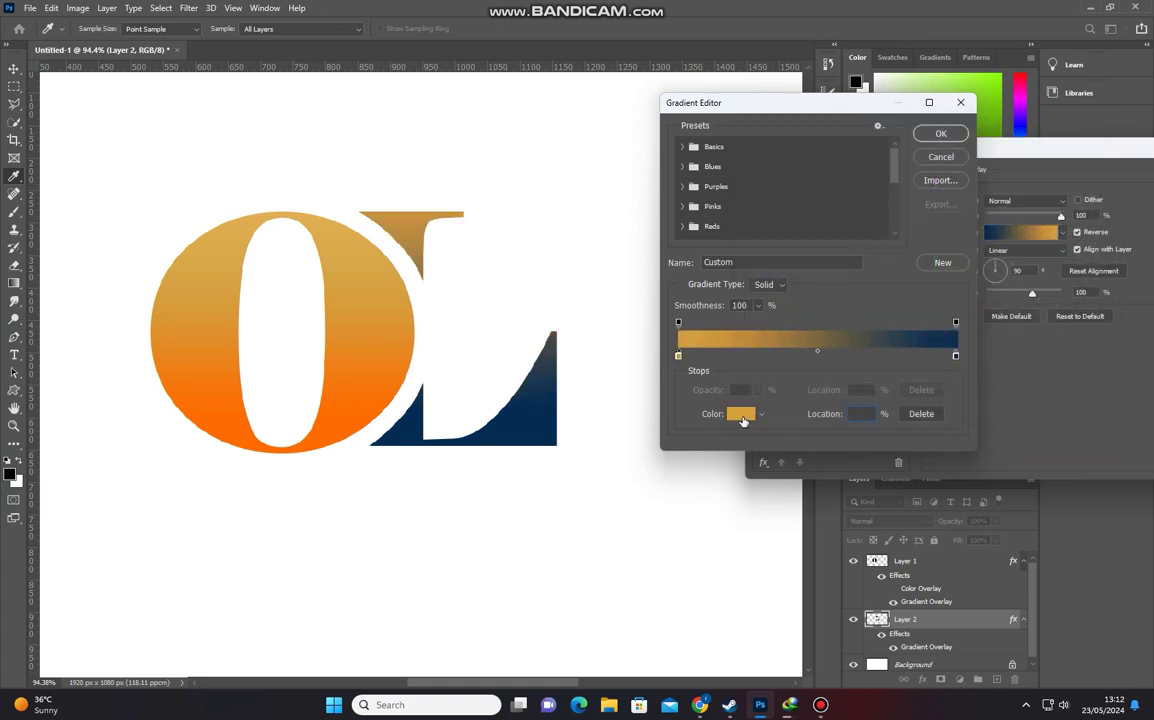
{"action": "left_click", "coordinate": [741, 413]}
{"action": "left_click", "coordinate": [942, 238]}
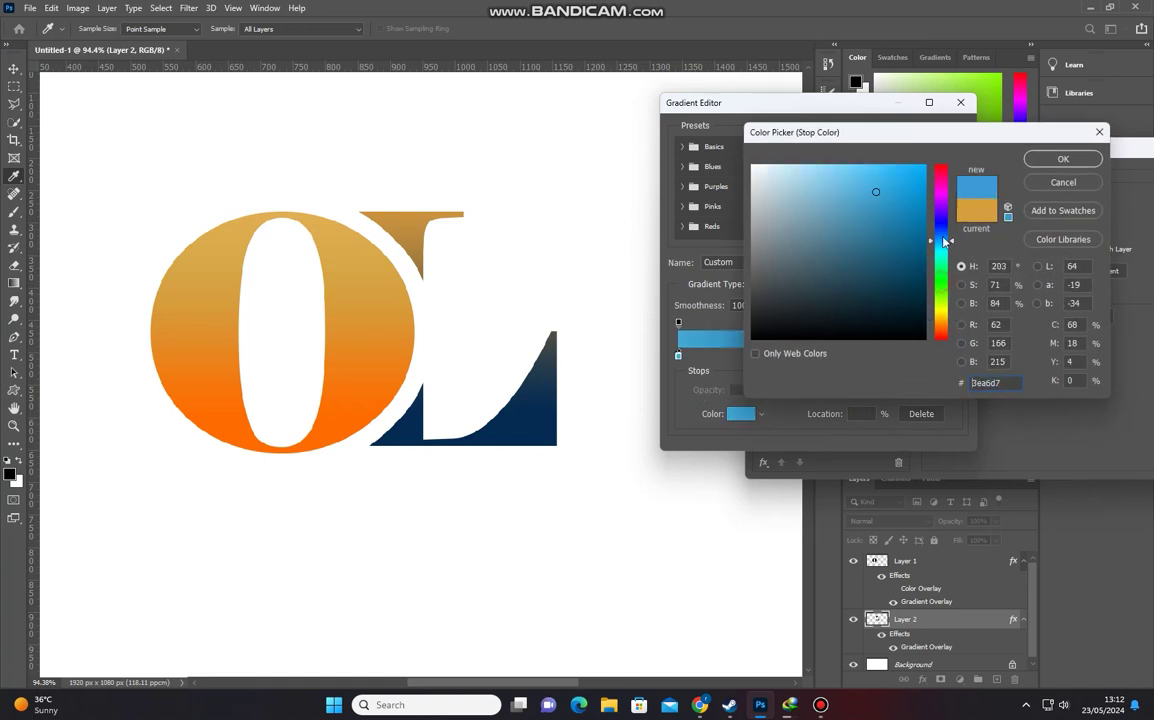
{"action": "left_click", "coordinate": [899, 175]}
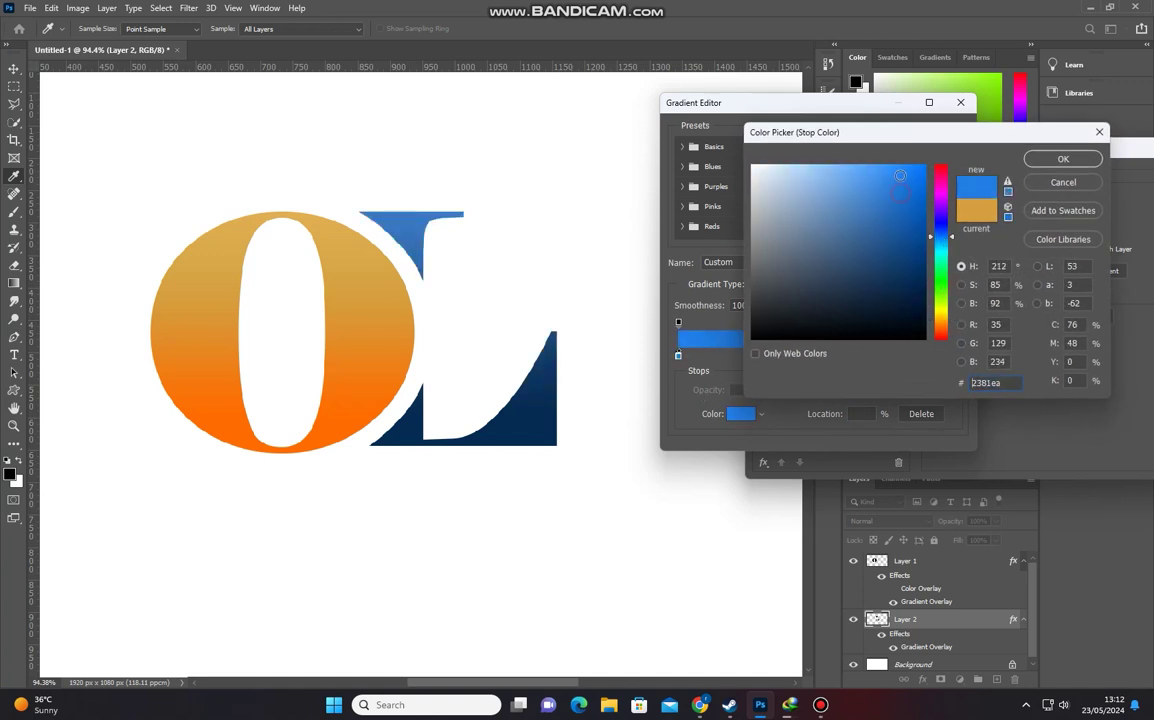
{"action": "left_click_drag", "start_coordinate": [897, 177], "coordinate": [899, 184]}
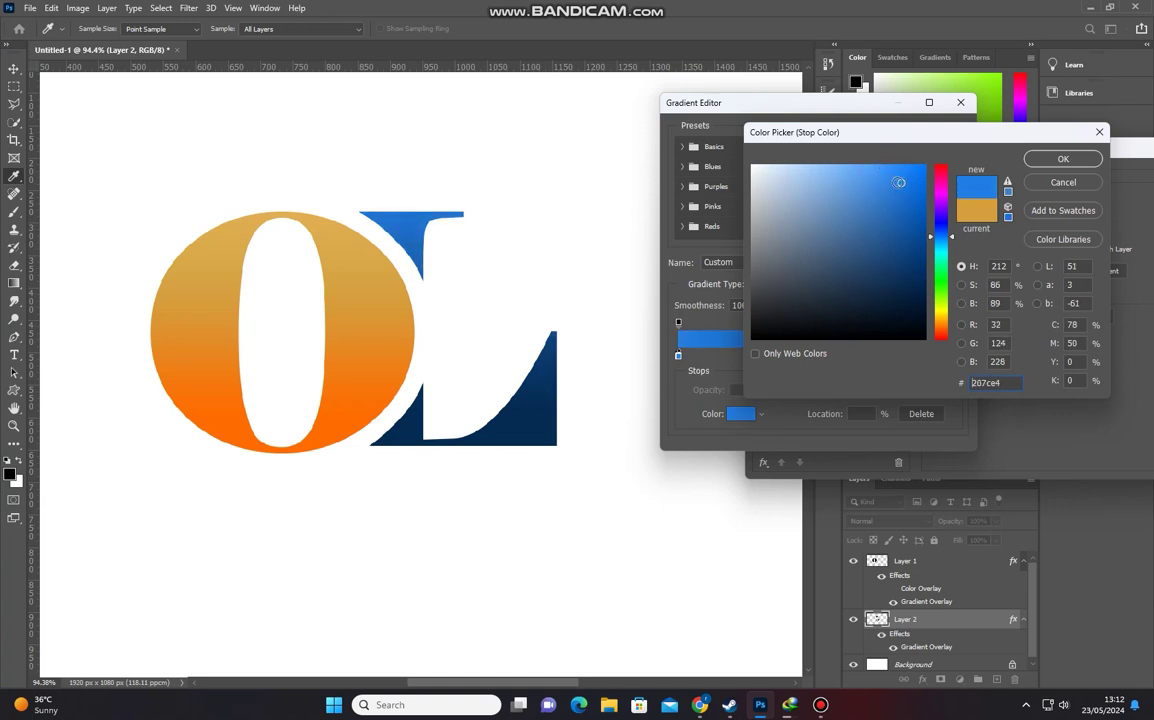
{"action": "left_click", "coordinate": [1060, 158]}
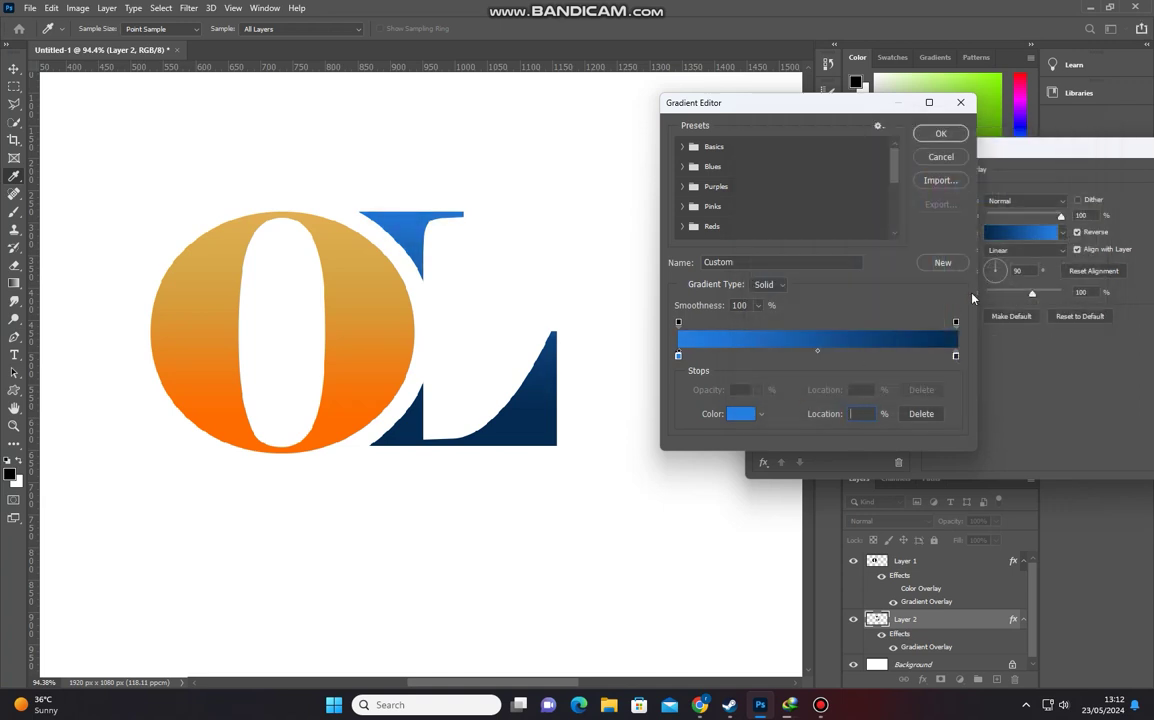
{"action": "left_click", "coordinate": [942, 134]}
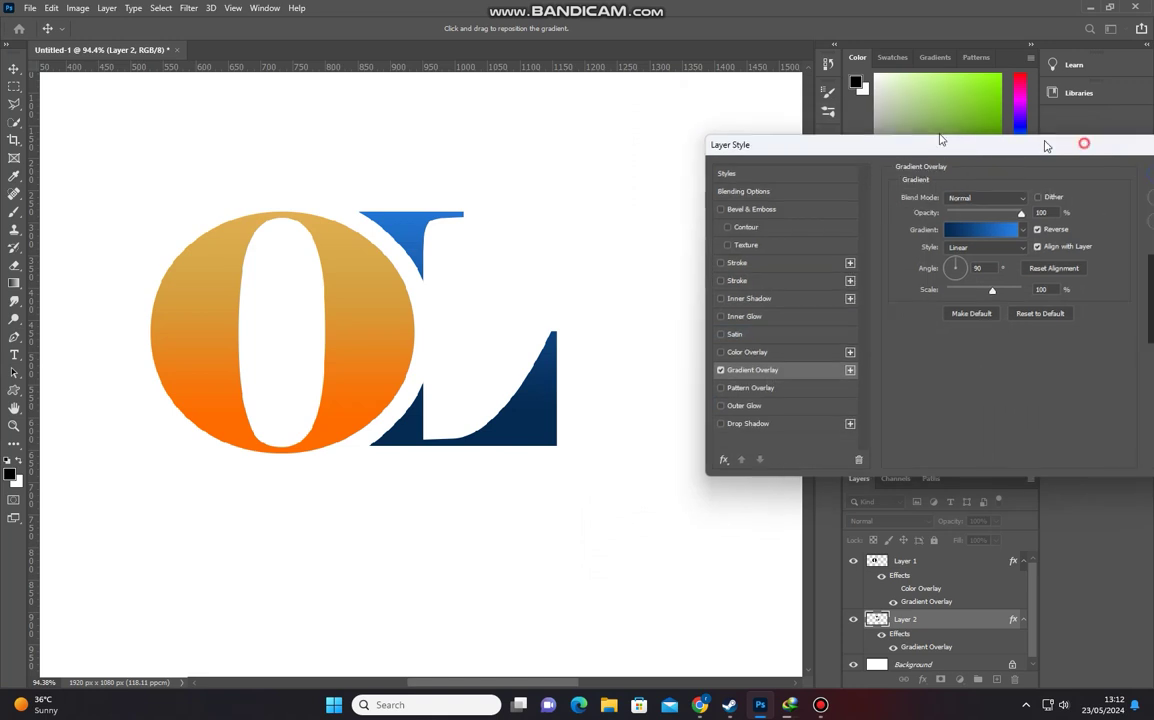
{"action": "left_click", "coordinate": [1002, 163]}
{"action": "left_click", "coordinate": [621, 332]}
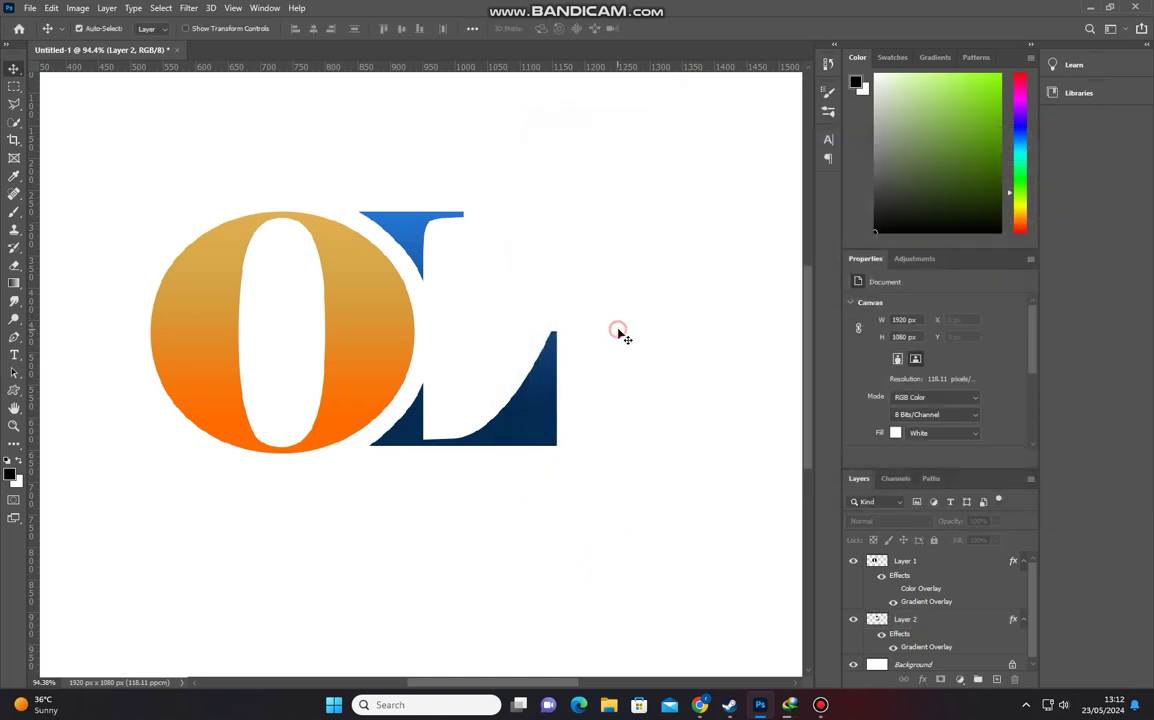
Step: Hide the white Background layer and merge the O and L layers into a single Layer 1
{"action": "key", "text": "ctrl+0"}
{"action": "scroll", "coordinate": [378, 503], "scroll_direction": "down", "scroll_amount": 1}
{"action": "scroll", "coordinate": [425, 502], "scroll_direction": "down", "scroll_amount": 1}
{"action": "scroll", "coordinate": [460, 504], "scroll_direction": "down", "scroll_amount": 1}
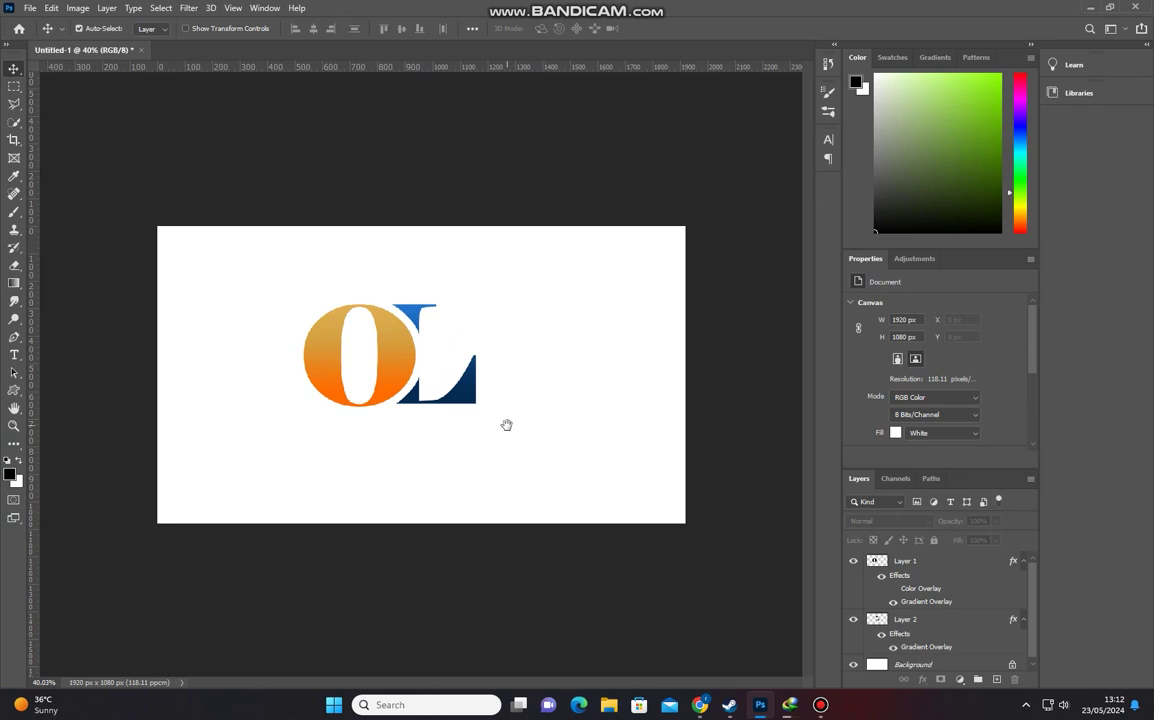
{"action": "scroll", "coordinate": [511, 432], "scroll_direction": "up", "scroll_amount": 1}
{"action": "left_click", "coordinate": [900, 562]}
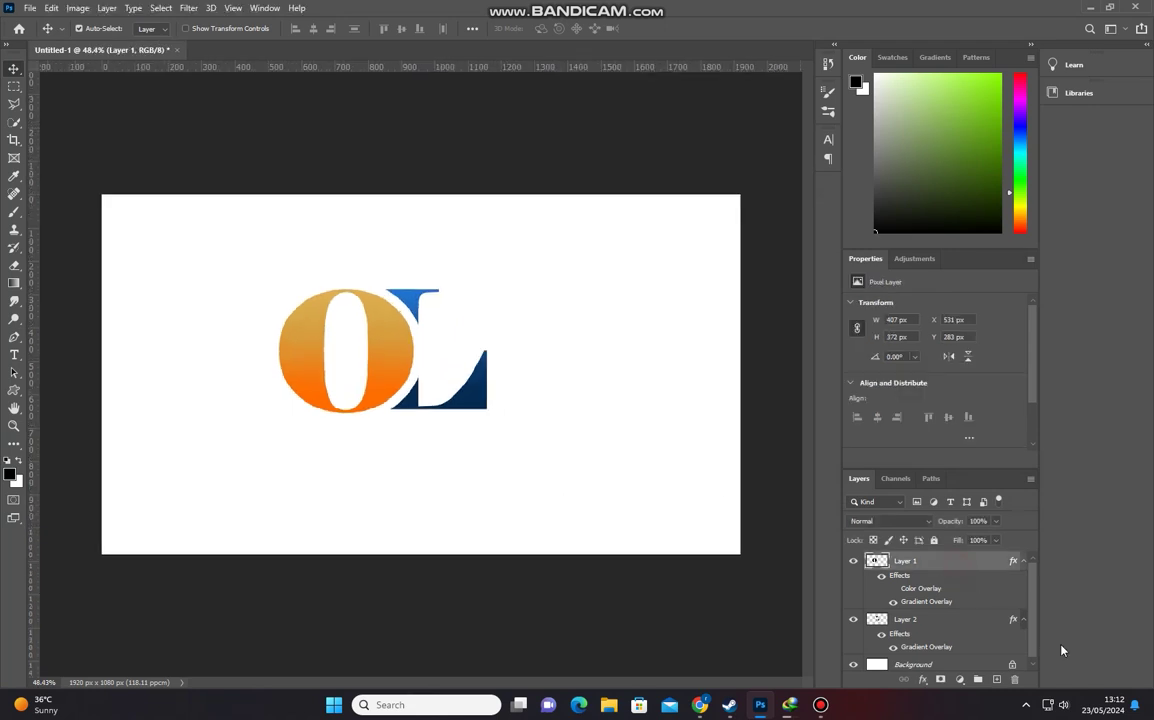
{"action": "scroll", "coordinate": [946, 651], "scroll_direction": "down", "scroll_amount": 1}
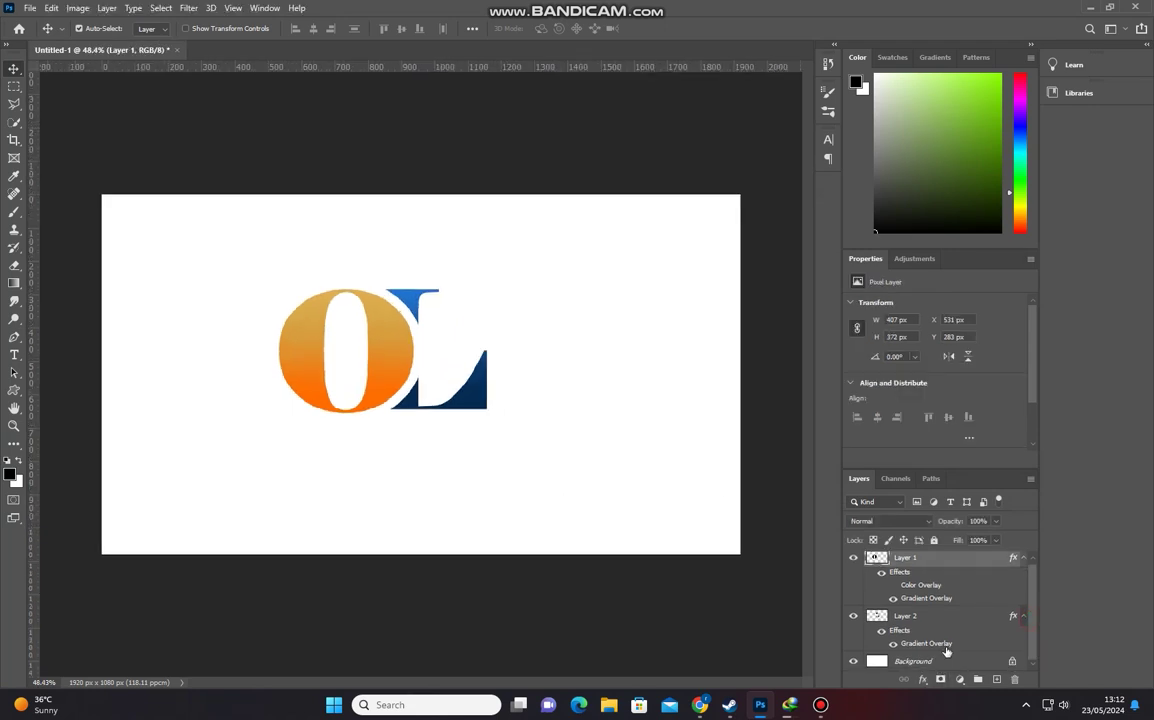
{"action": "left_click", "coordinate": [854, 662]}
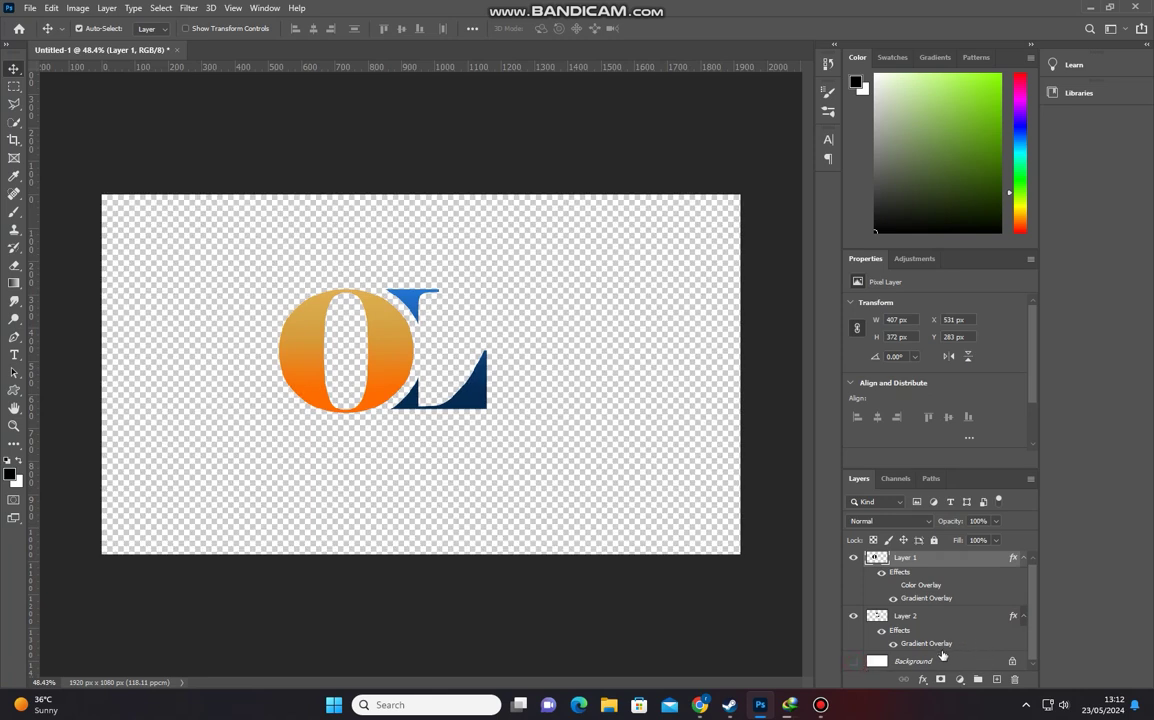
{"action": "left_click", "coordinate": [958, 631], "text": "shift"}
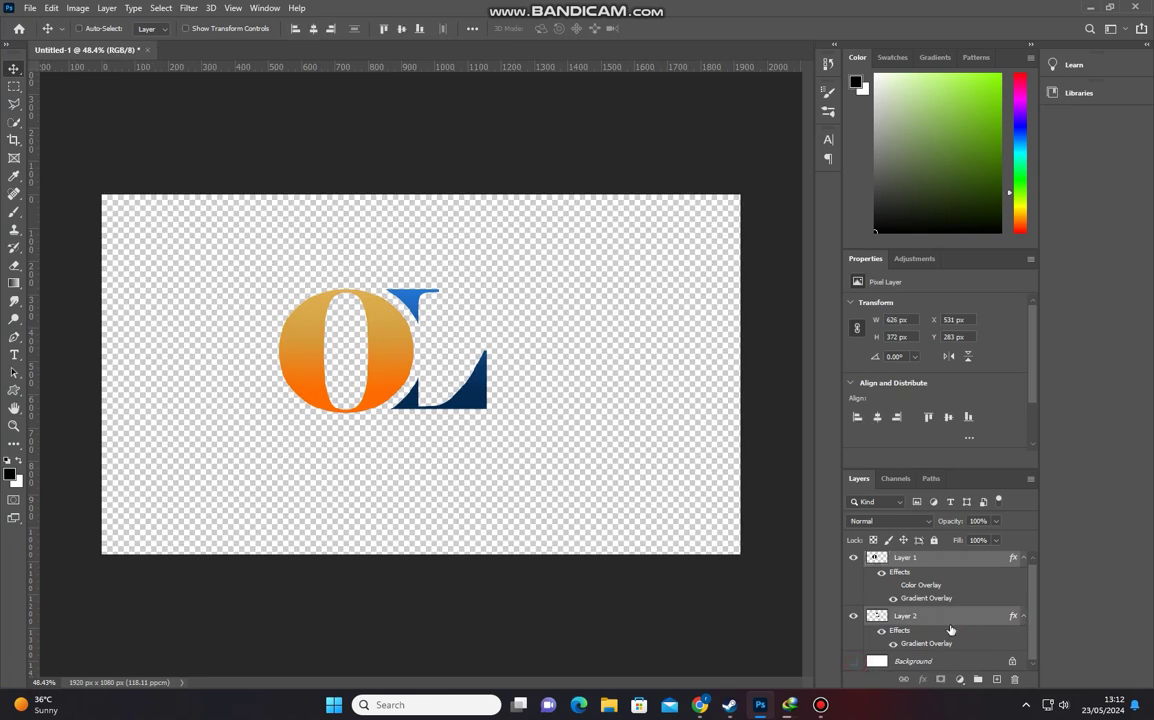
{"action": "key", "text": "ctrl+e"}
{"action": "left_click", "coordinate": [417, 372]}
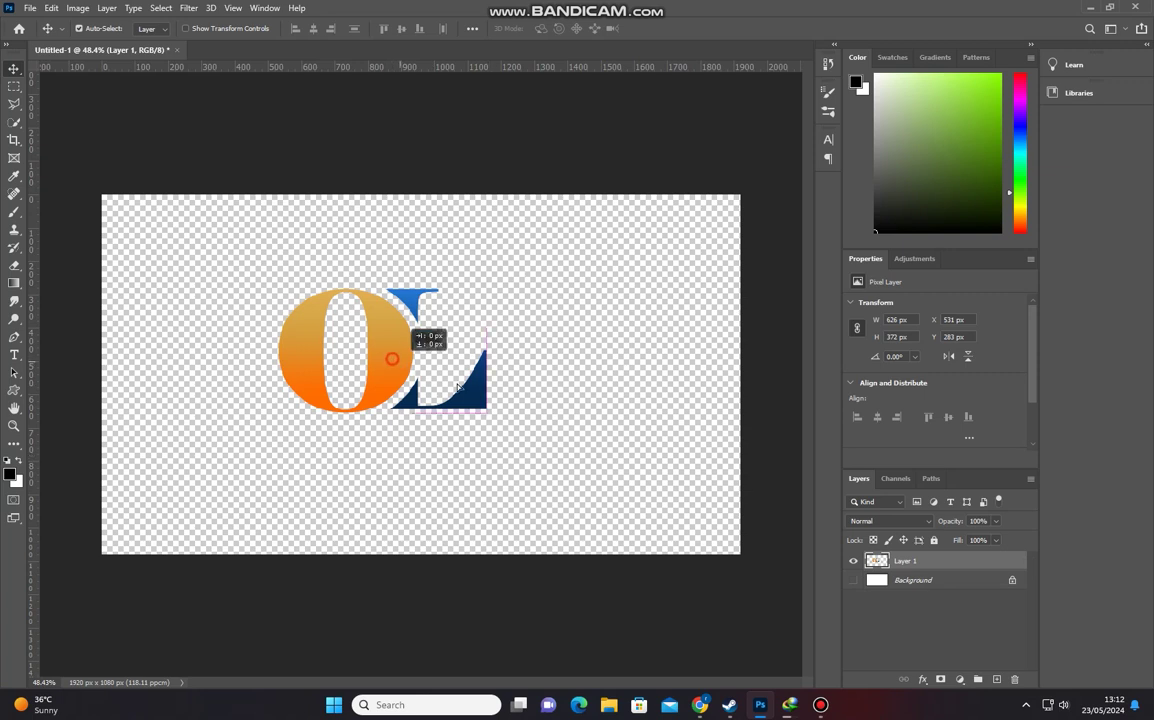
Step: Center the OL monogram, scale it to about 173%, and nudge it slightly upward
{"action": "left_click_drag", "start_coordinate": [417, 372], "coordinate": [455, 397]}
{"action": "key", "text": "ctrl+t"}
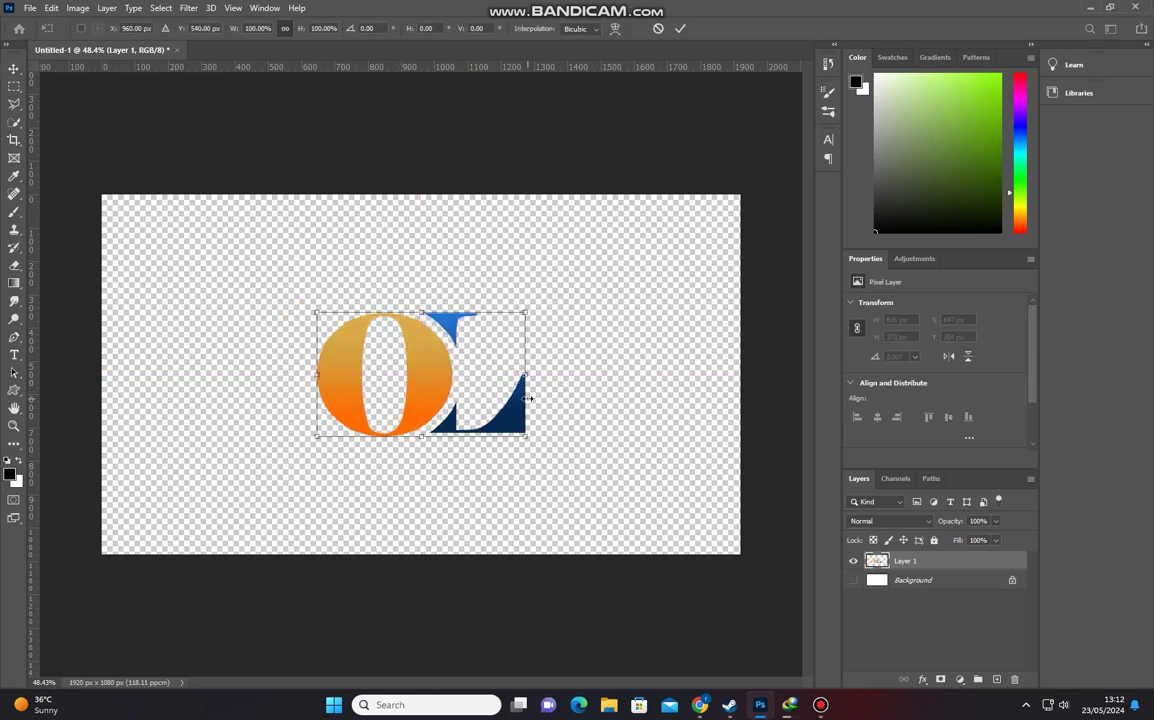
{"action": "left_click_drag", "start_coordinate": [526, 316], "coordinate": [582, 268]}
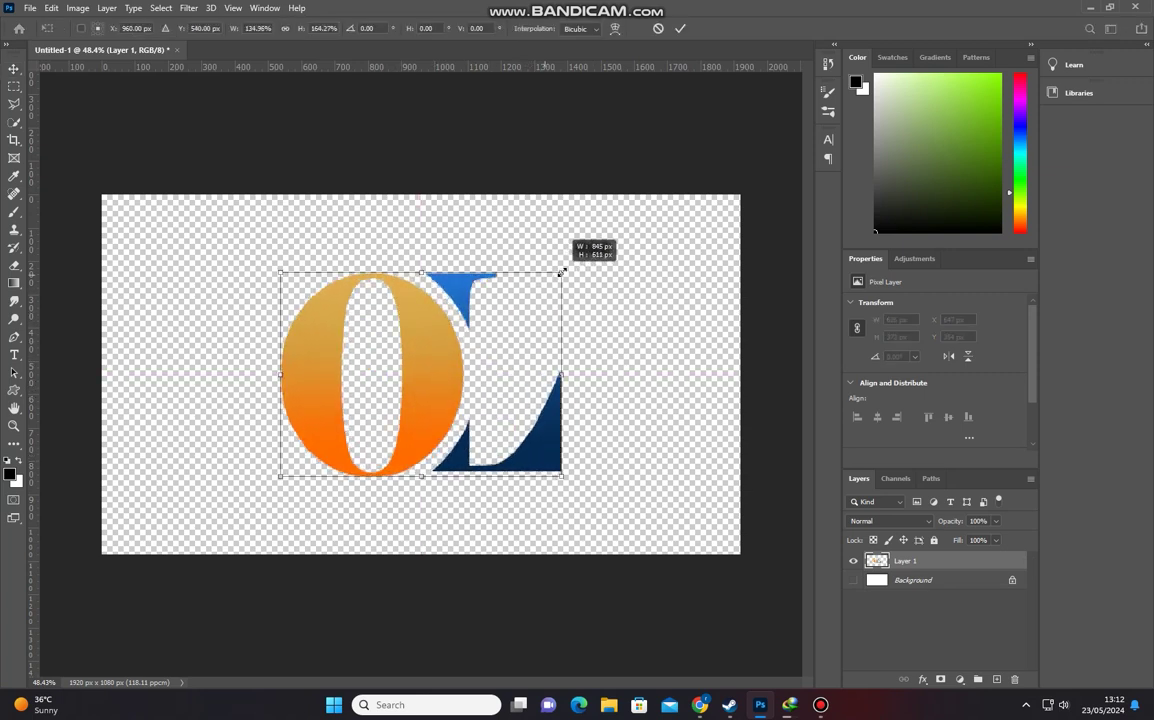
{"action": "left_click_drag", "start_coordinate": [582, 268], "coordinate": [601, 267]}
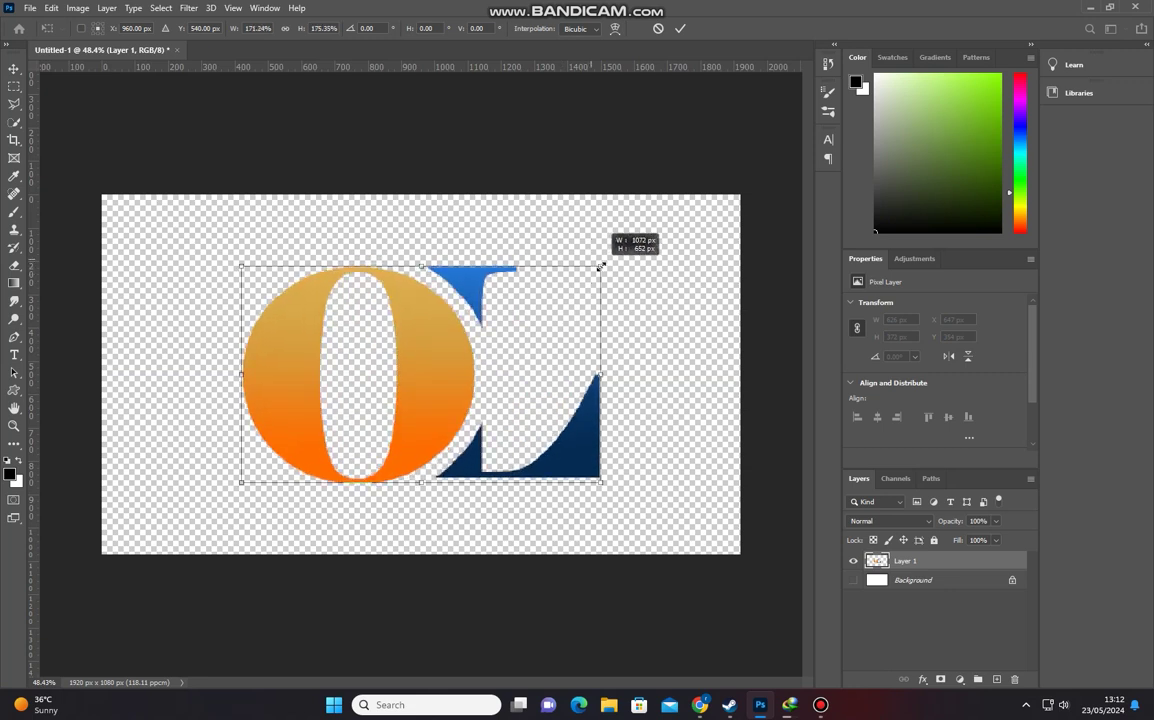
{"action": "left_click_drag", "start_coordinate": [556, 370], "coordinate": [553, 360]}
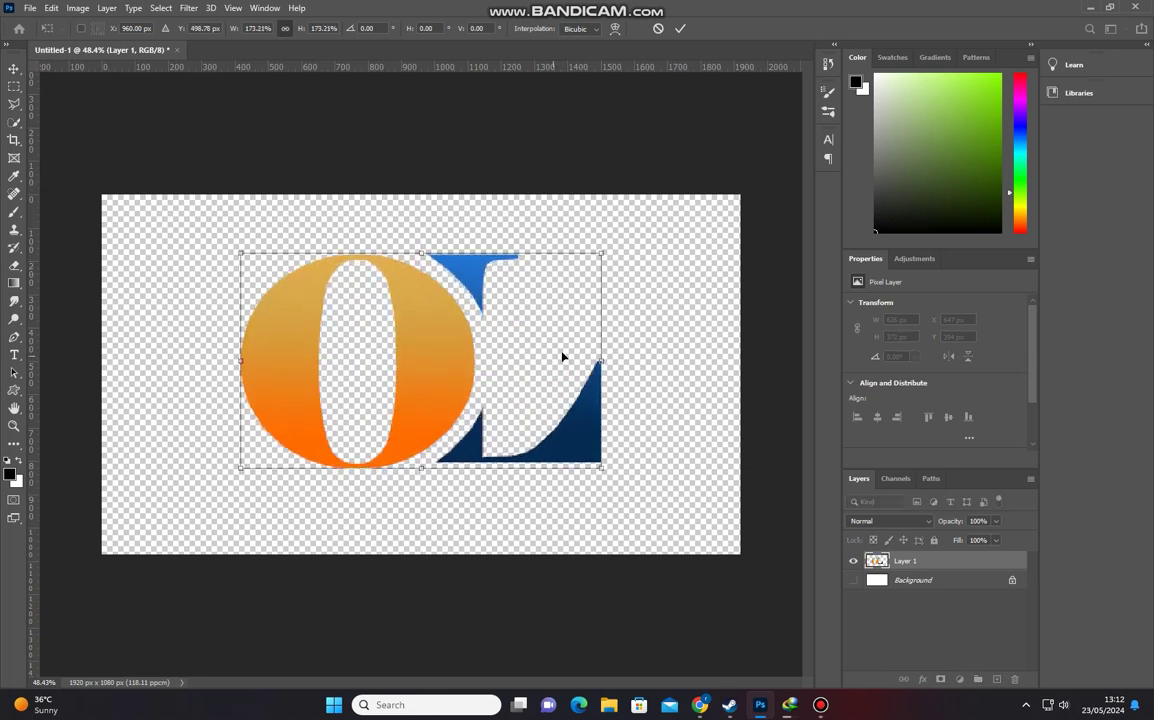
{"action": "left_click", "coordinate": [680, 28]}
{"action": "scroll", "coordinate": [530, 423], "scroll_direction": "down", "scroll_amount": 1}
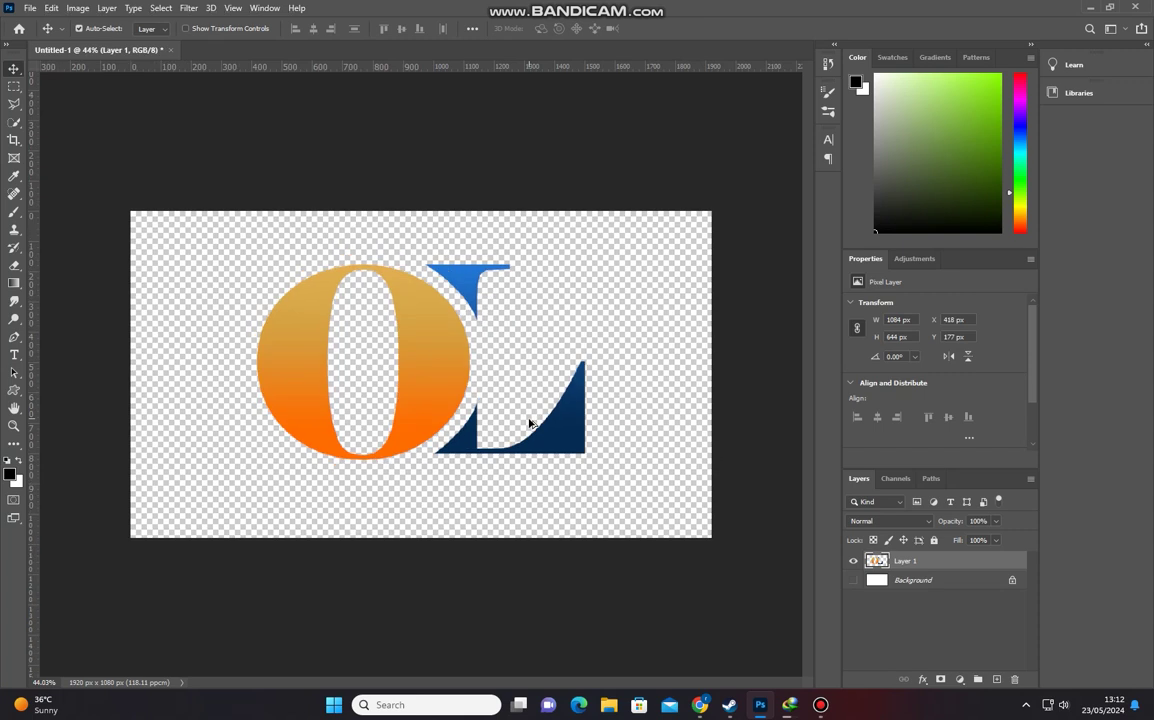
{"action": "scroll", "coordinate": [530, 423], "scroll_direction": "up", "scroll_amount": 2}
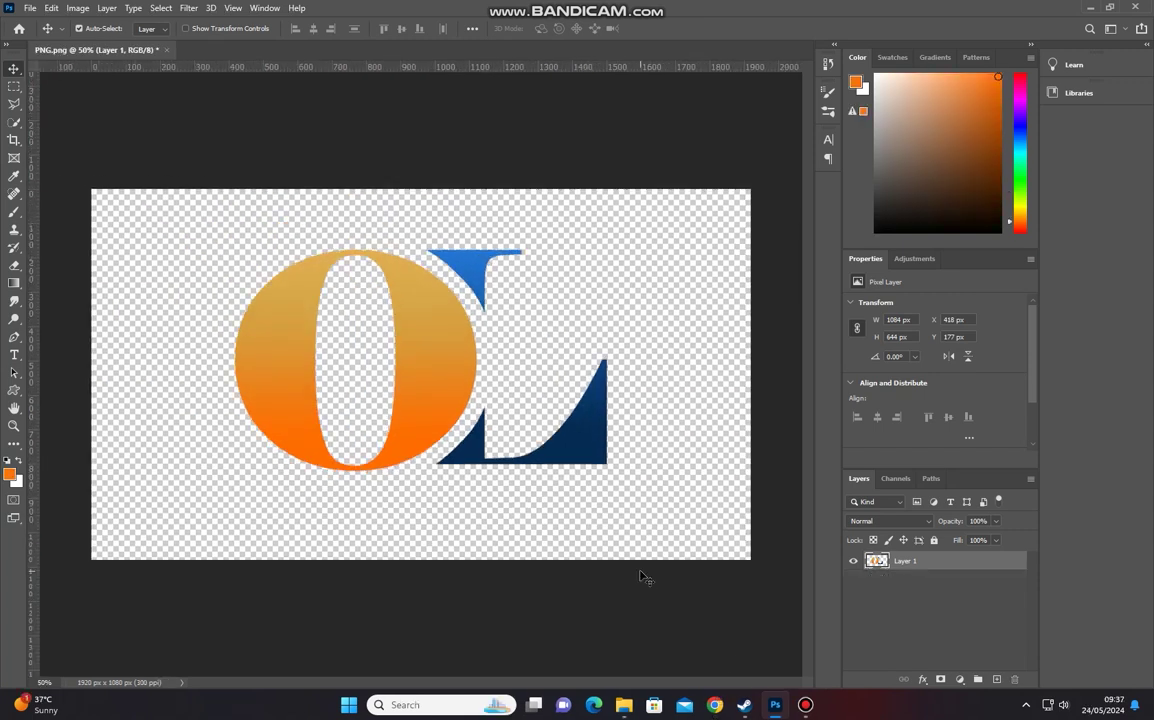
{"action": "key", "text": "alt+Tab"}
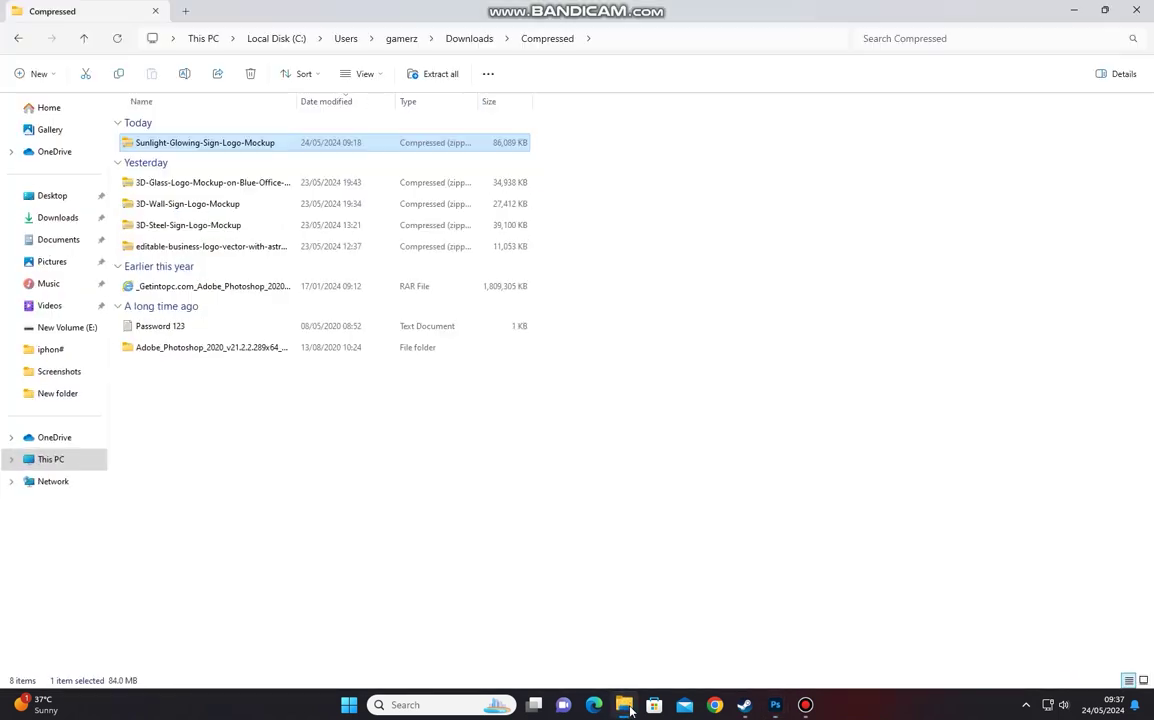
Step: Open Sunlight Glowing Sign Logo Mockup.psd from the downloaded Sunlight-Glowing-Sign-Logo-Mockup zip in Photoshop
{"action": "double_click", "coordinate": [190, 143]}
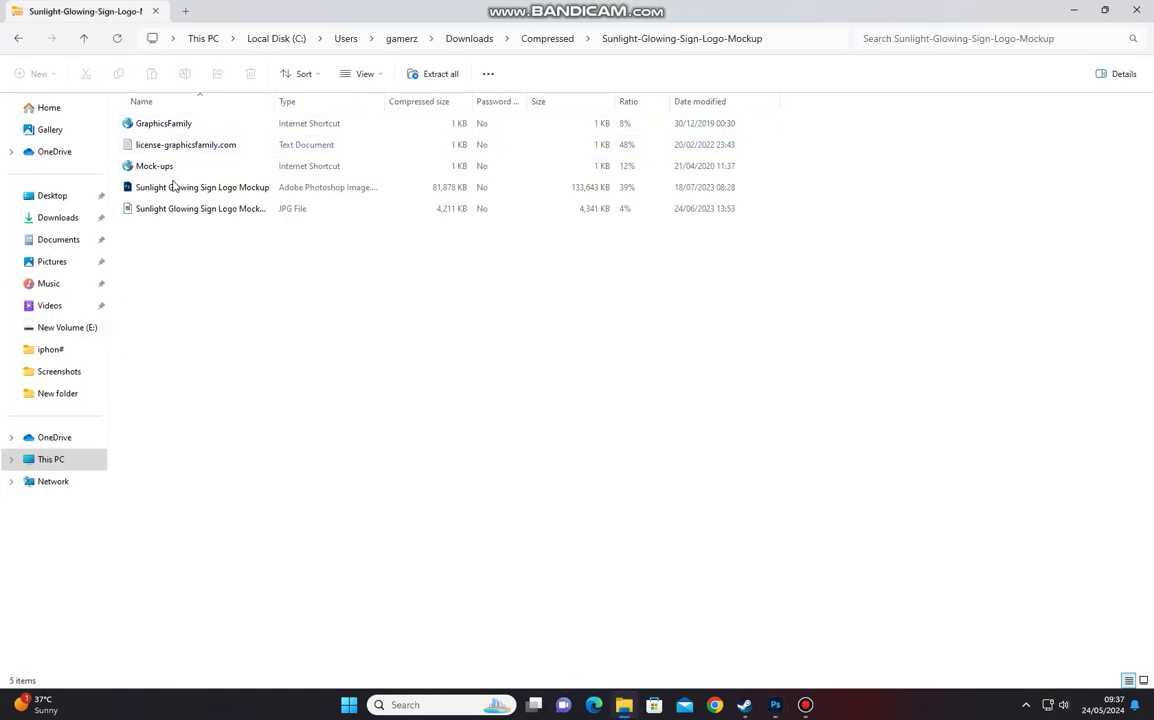
{"action": "left_click", "coordinate": [186, 212]}
{"action": "left_click", "coordinate": [201, 192]}
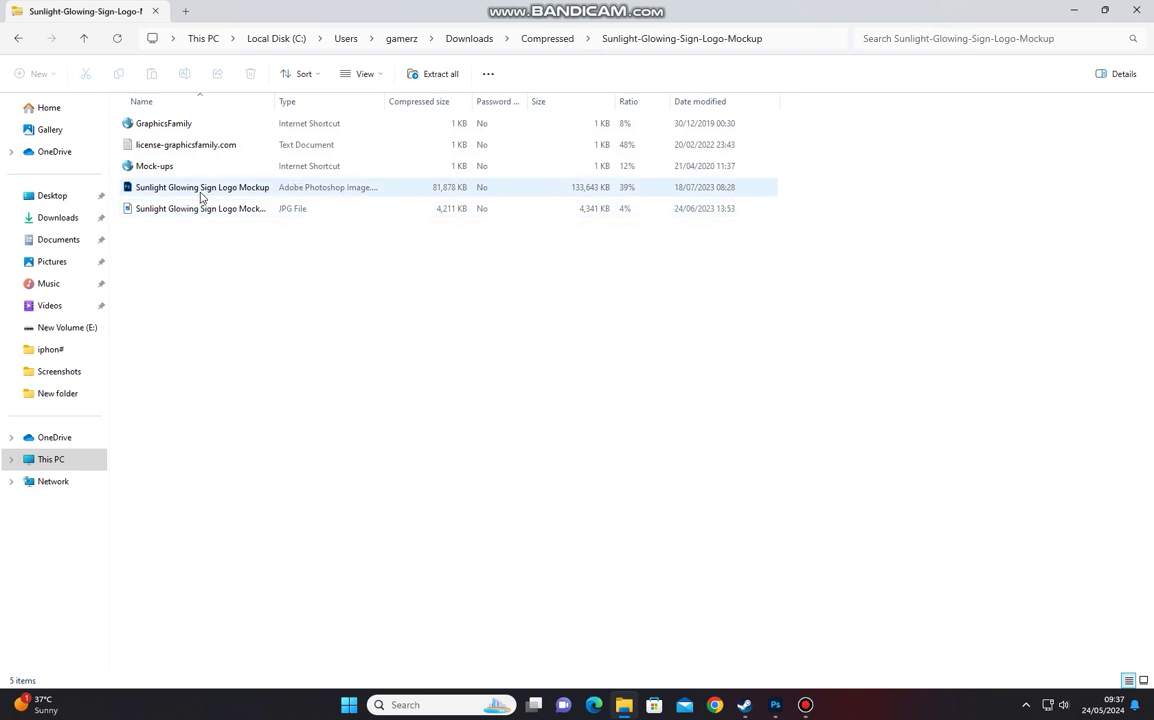
{"action": "left_click", "coordinate": [201, 194]}
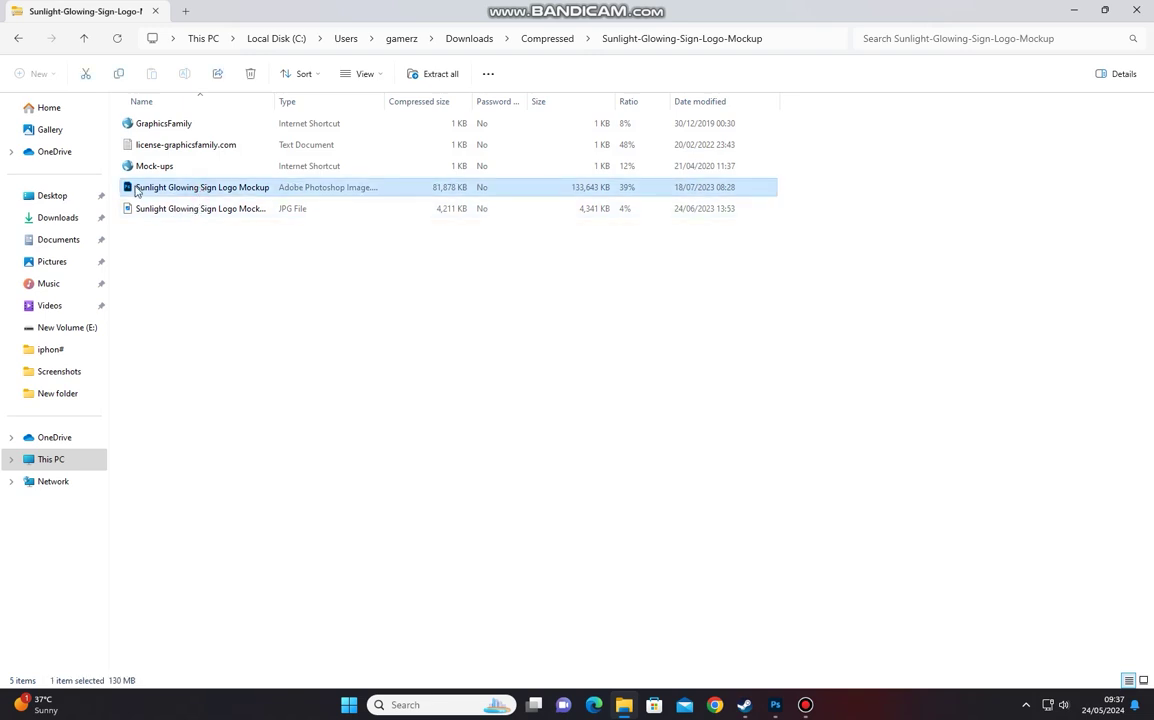
{"action": "right_click", "coordinate": [265, 190]}
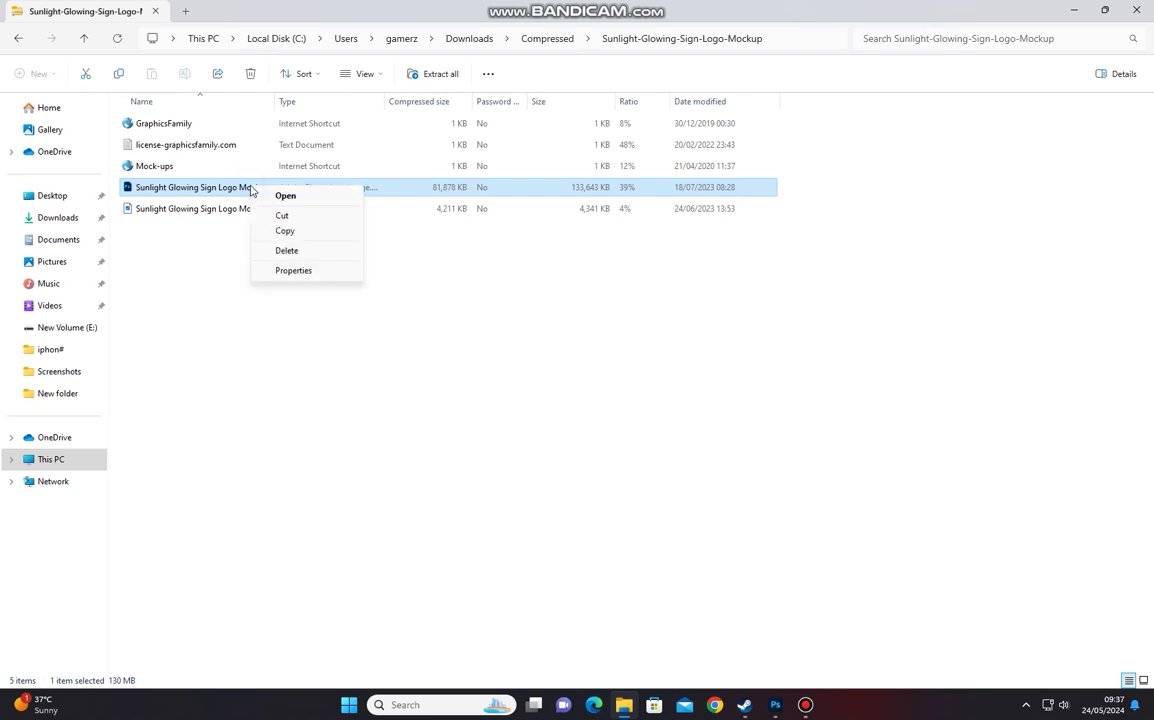
{"action": "left_click", "coordinate": [267, 198]}
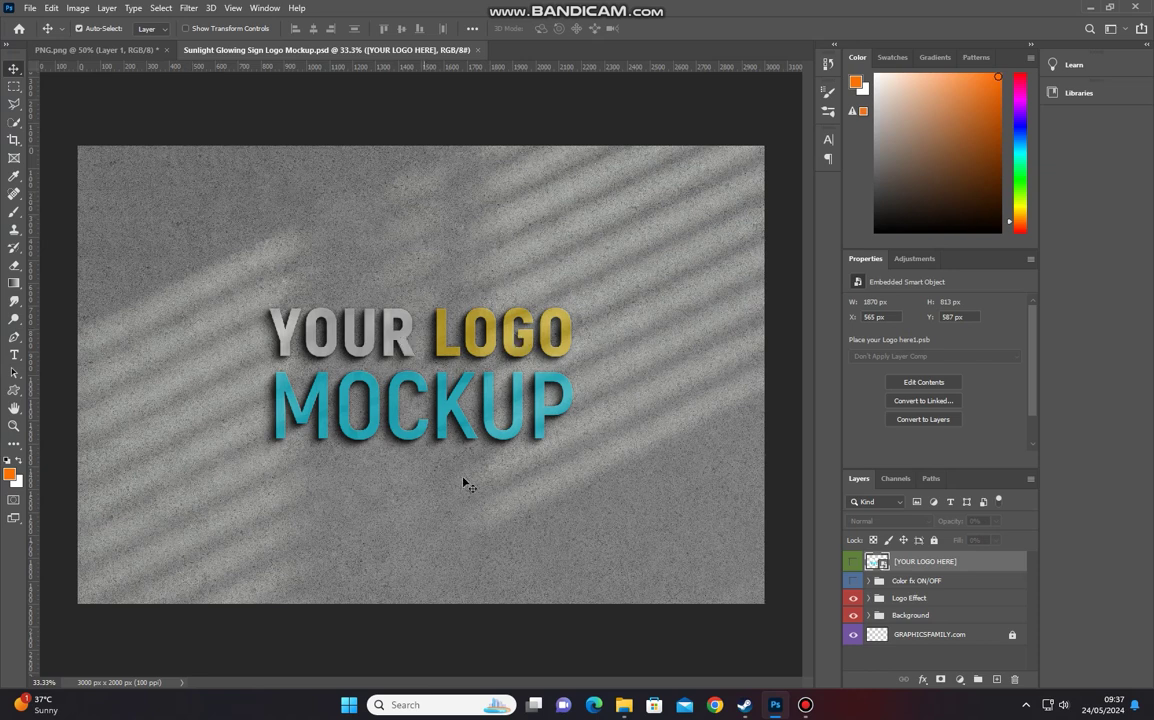
Step: Open the [YOUR LOGO HERE] smart object, hide its placeholder, and drag in the OL monogram from PNG.png
{"action": "double_click", "coordinate": [884, 568]}
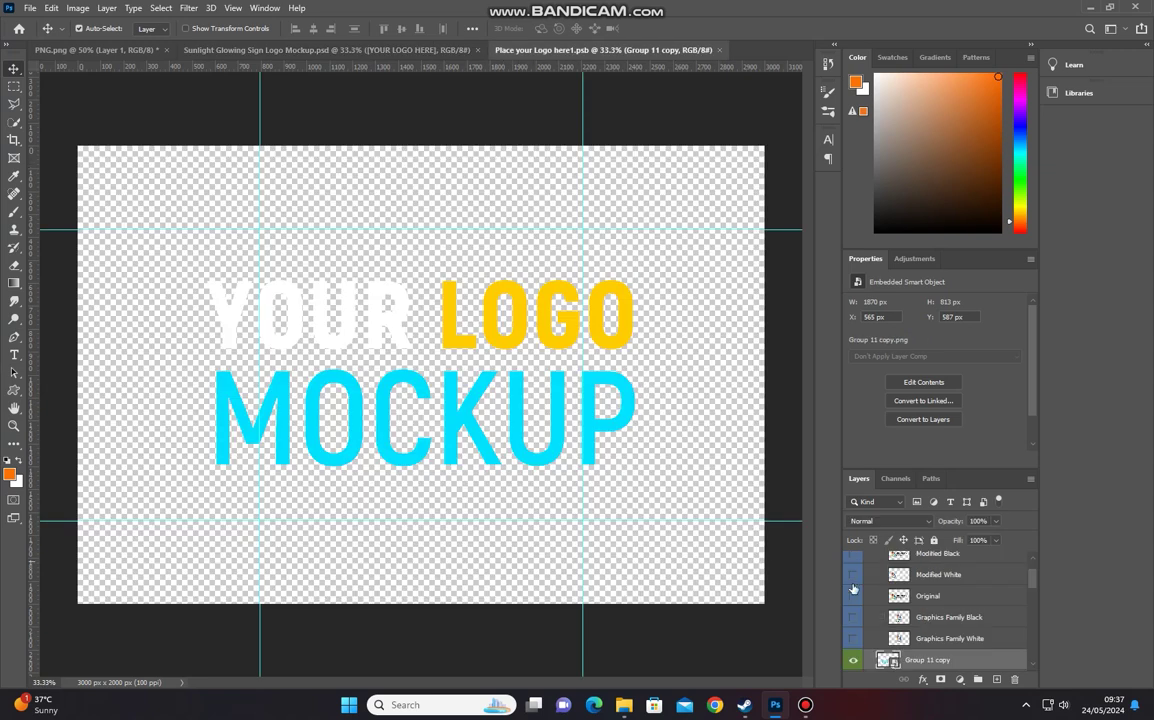
{"action": "left_click", "coordinate": [852, 662]}
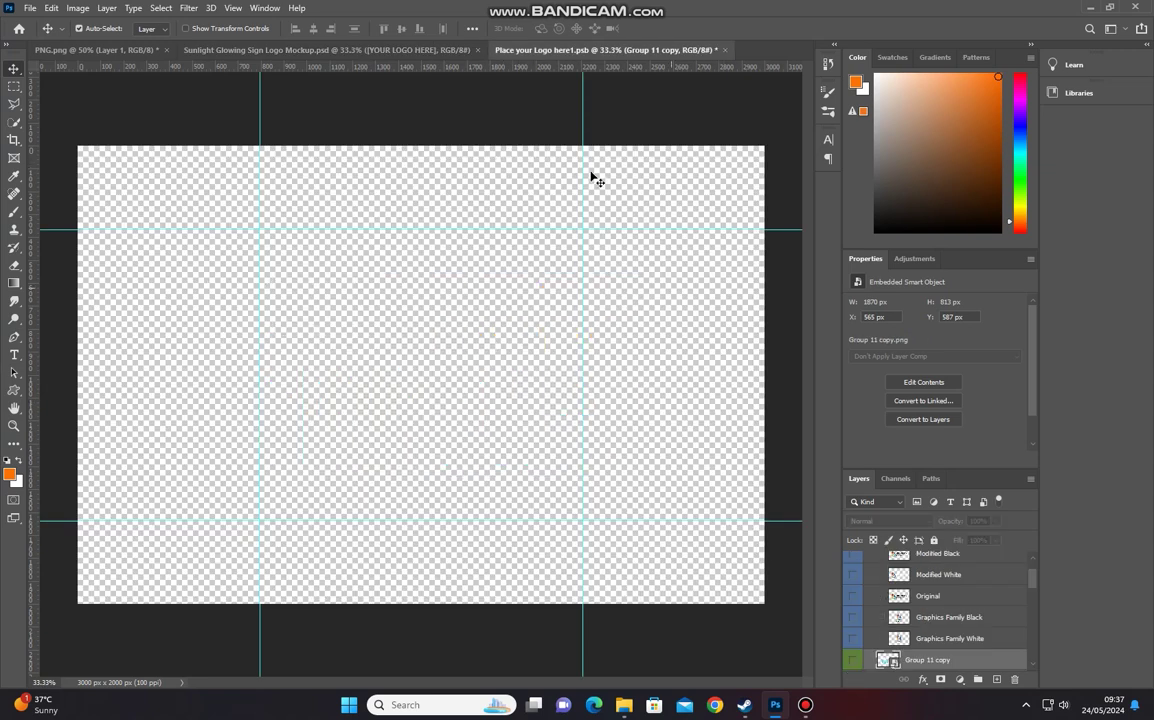
{"action": "left_click", "coordinate": [387, 47]}
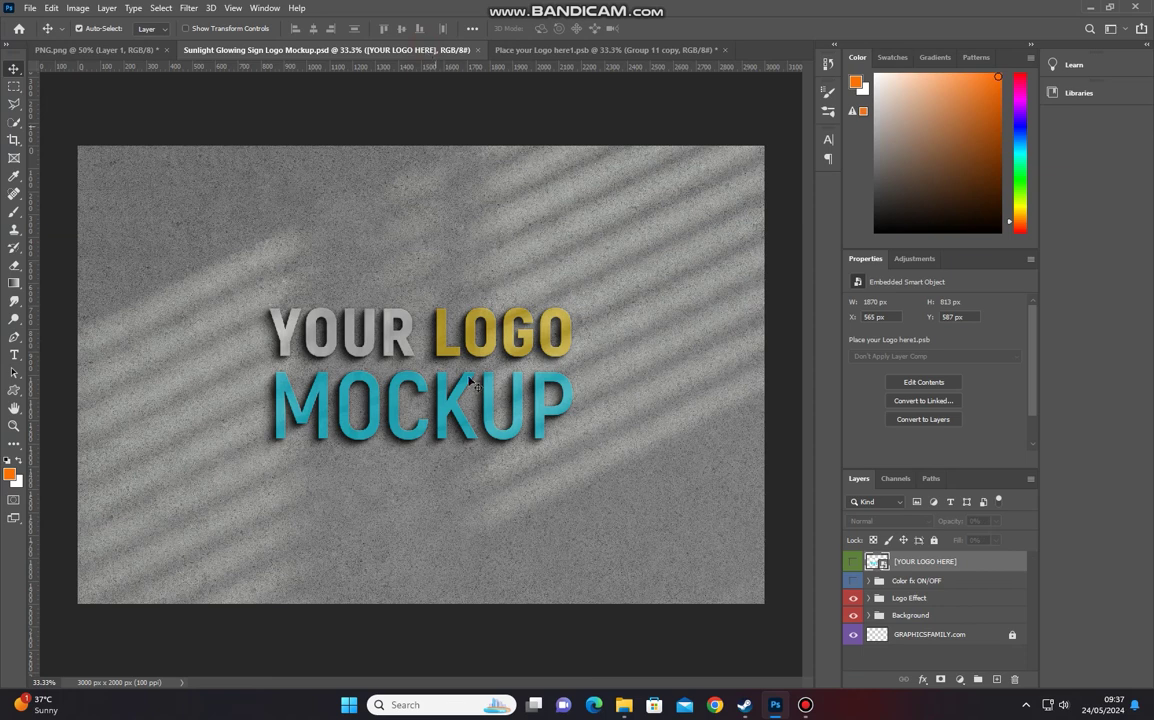
{"action": "left_click", "coordinate": [145, 47]}
{"action": "mouse_move", "coordinate": [420, 322]}
{"action": "left_mouse_down"}
{"action": "mouse_move", "coordinate": [430, 57]}
{"action": "mouse_move", "coordinate": [553, 57]}
{"action": "mouse_move", "coordinate": [345, 380]}
{"action": "mouse_move", "coordinate": [407, 392]}
{"action": "left_mouse_up"}
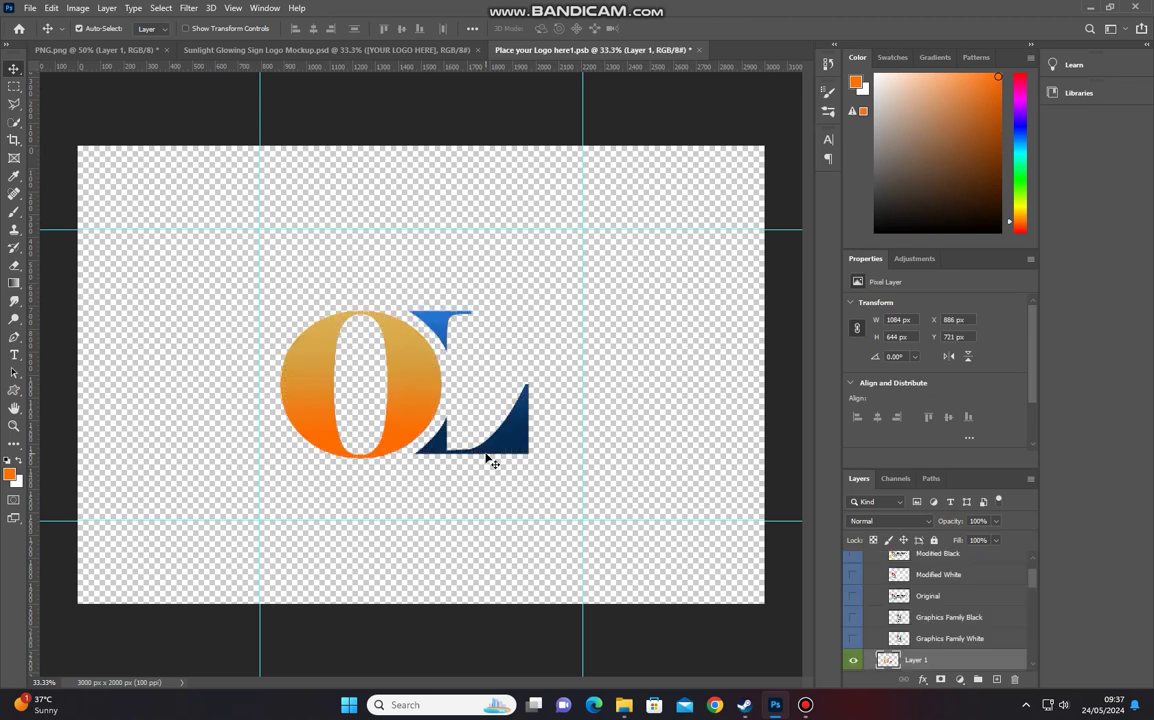
Step: Enlarge the monogram to about 2058 × 1468 px, nudge it up, and close the smart object
{"action": "key", "text": "ctrl+t"}
{"action": "scroll", "coordinate": [462, 485], "scroll_direction": "down", "scroll_amount": 3}
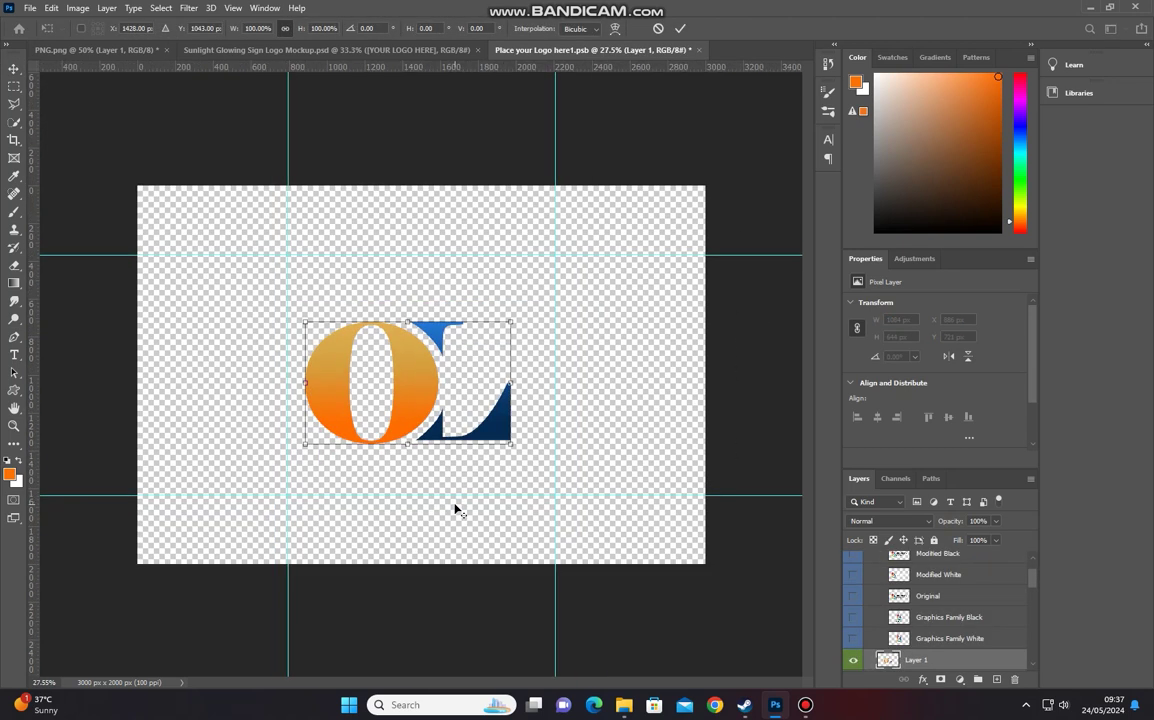
{"action": "left_click_drag", "start_coordinate": [497, 328], "coordinate": [573, 265]}
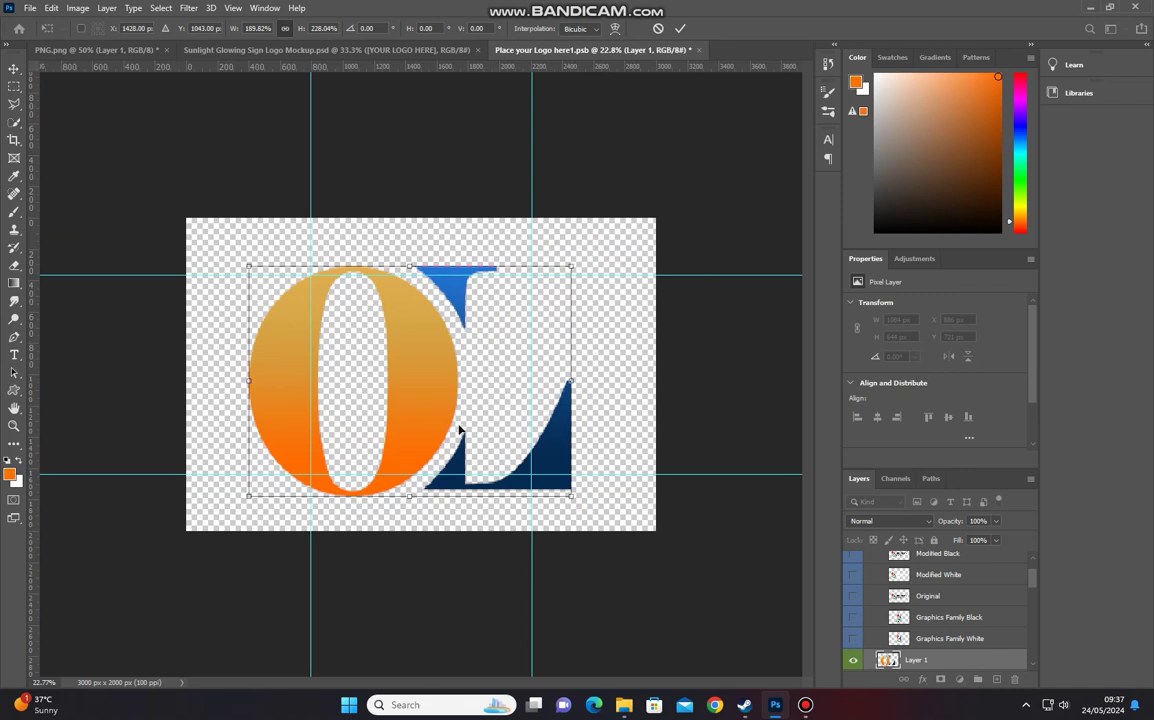
{"action": "left_click_drag", "start_coordinate": [468, 427], "coordinate": [468, 420]}
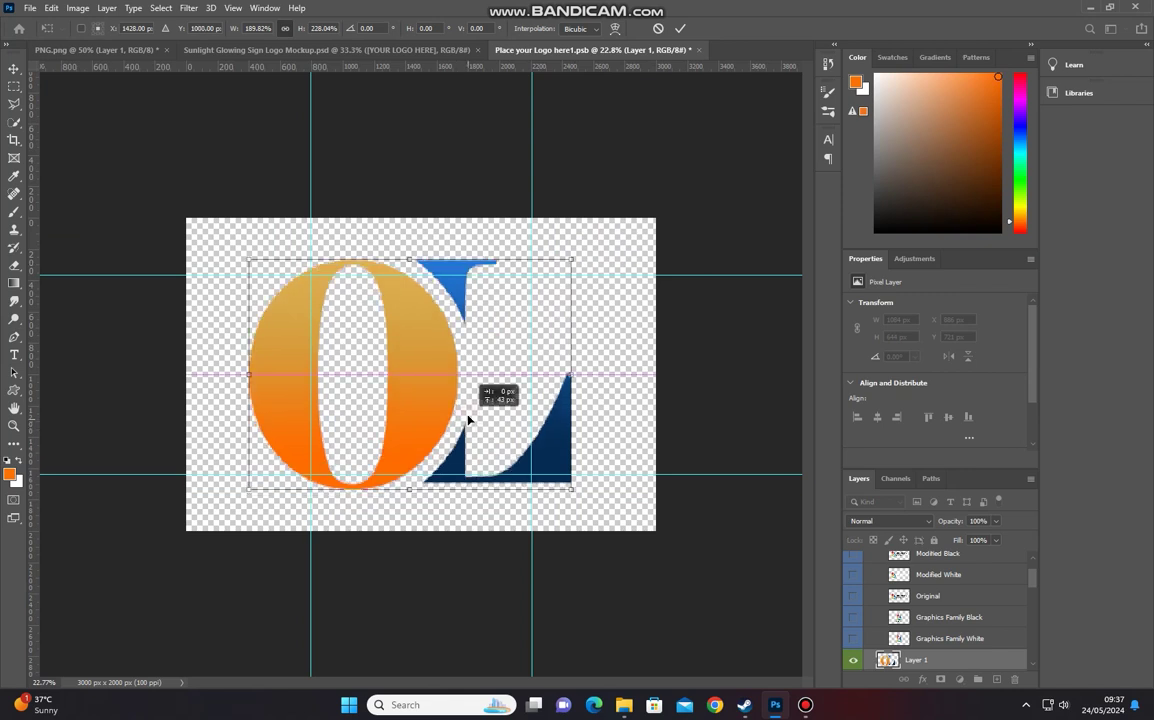
{"action": "left_click", "coordinate": [679, 28]}
{"action": "scroll", "coordinate": [490, 390], "scroll_direction": "up", "scroll_amount": 1}
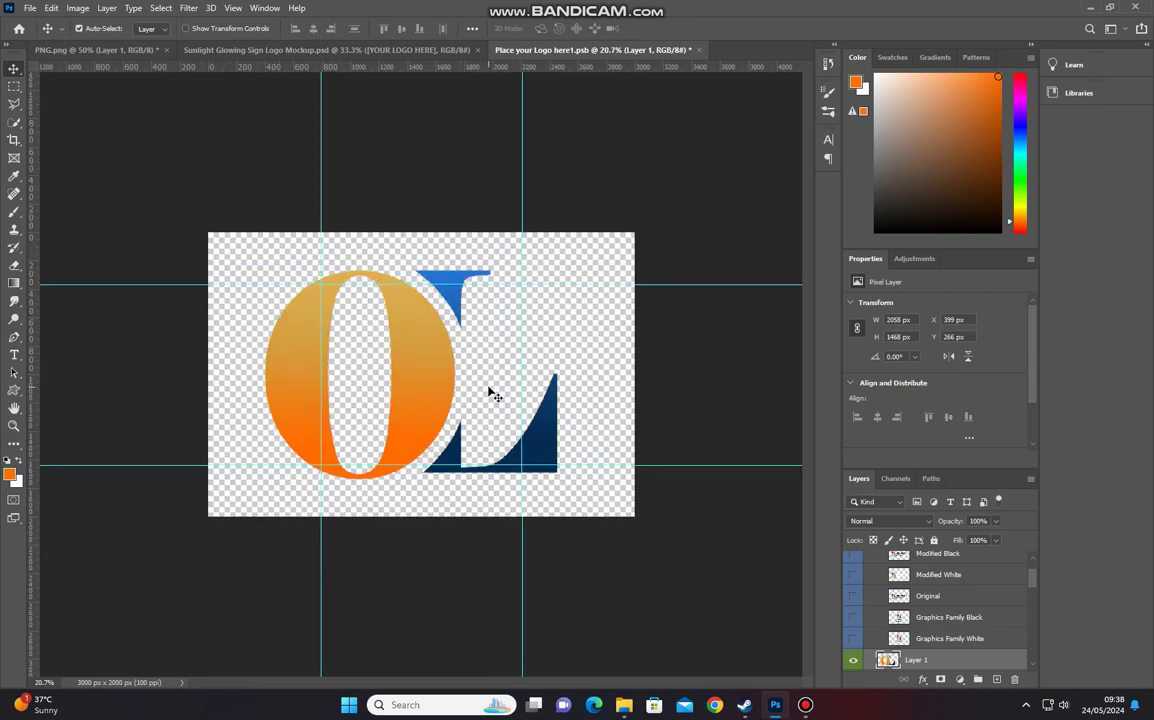
{"action": "scroll", "coordinate": [490, 395], "scroll_direction": "up", "scroll_amount": 1}
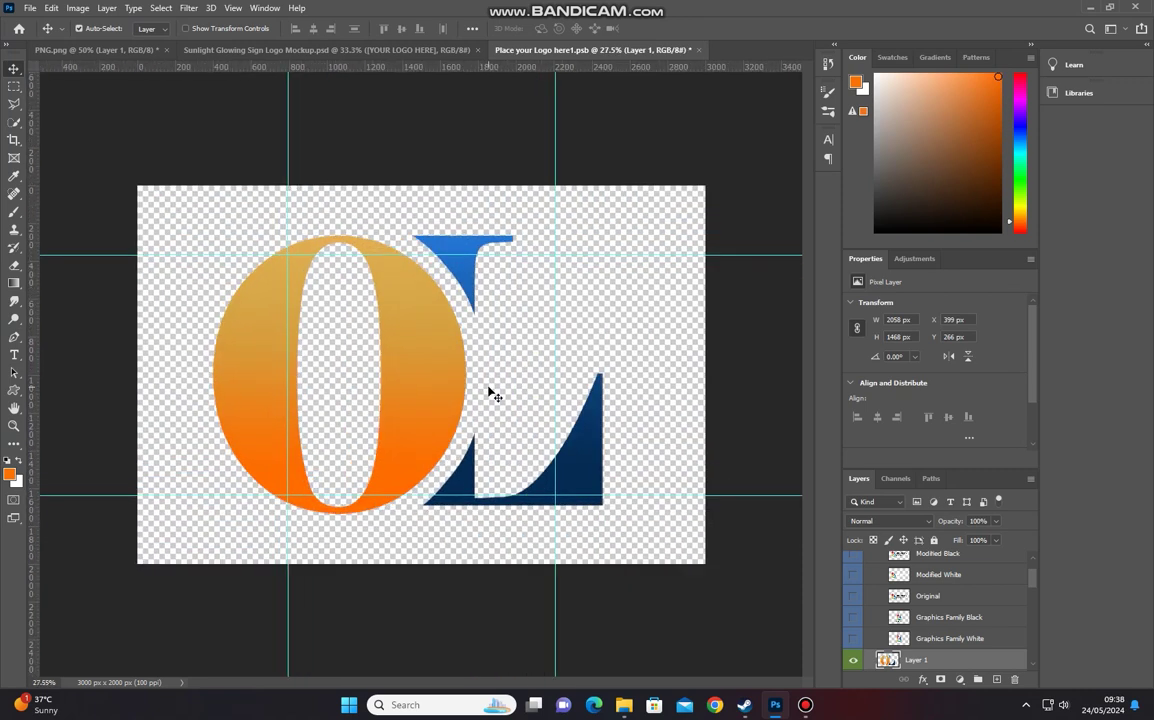
{"action": "left_click", "coordinate": [700, 50]}
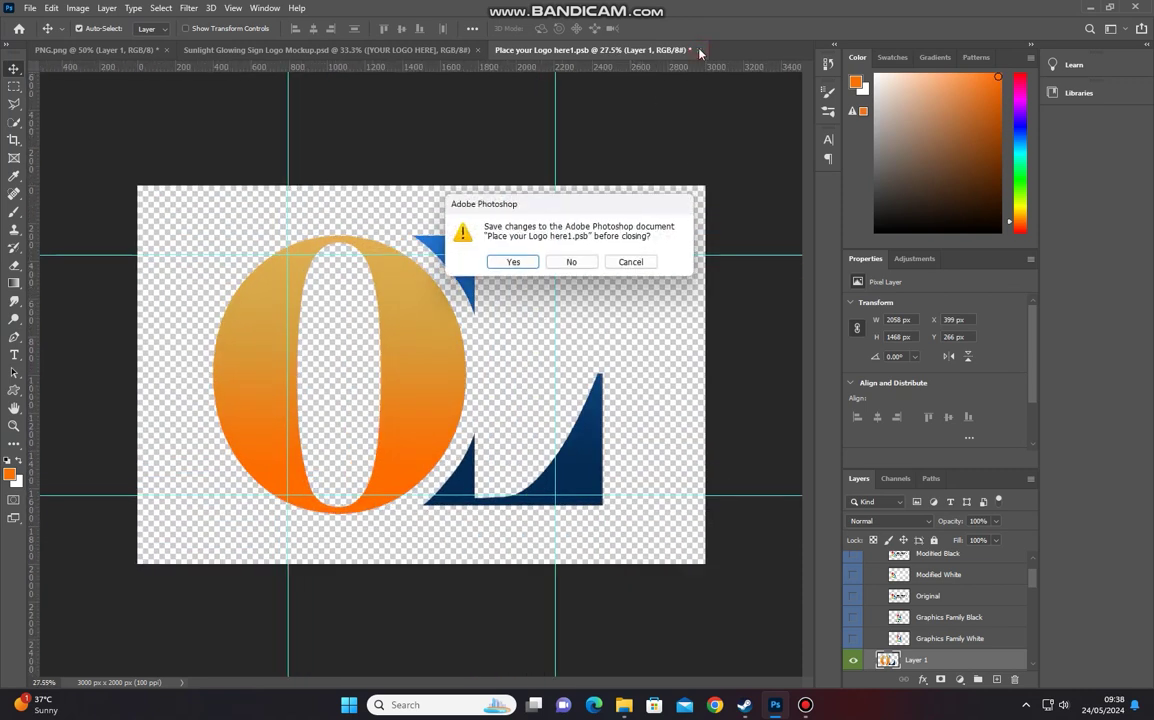
Step: Save the smart object changes, then zoom around to inspect the OL monogram on the concrete wall
{"action": "left_click", "coordinate": [525, 258]}
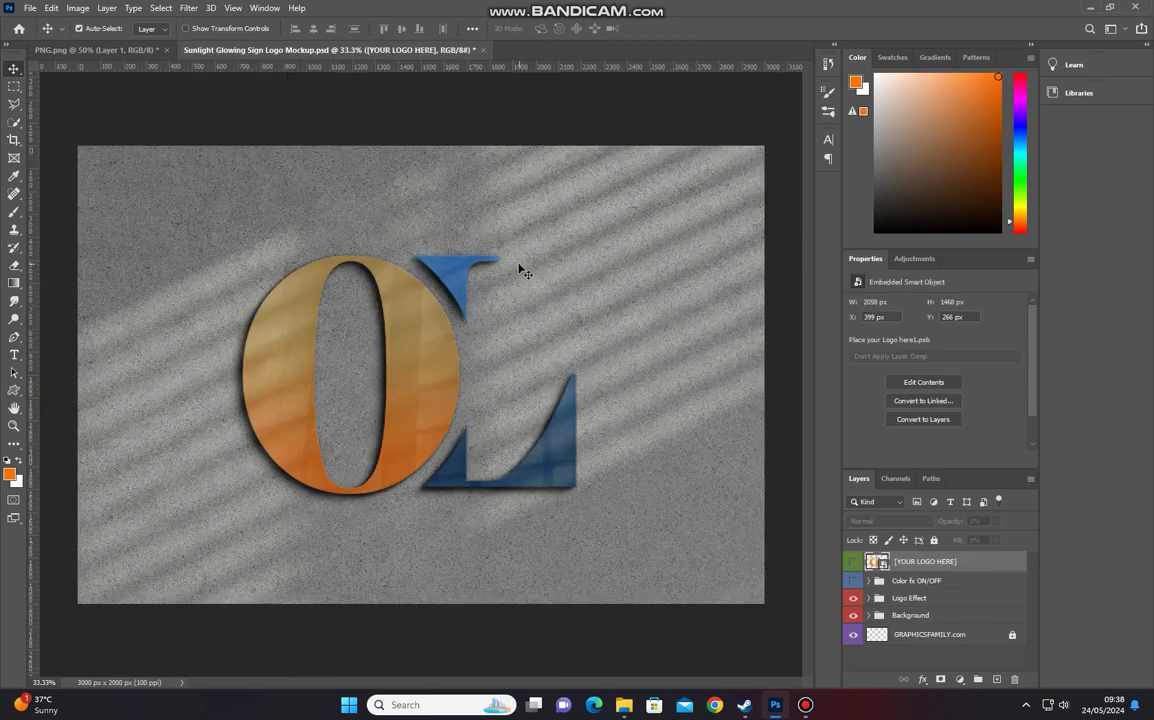
{"action": "scroll", "coordinate": [424, 398], "scroll_direction": "down", "scroll_amount": 1}
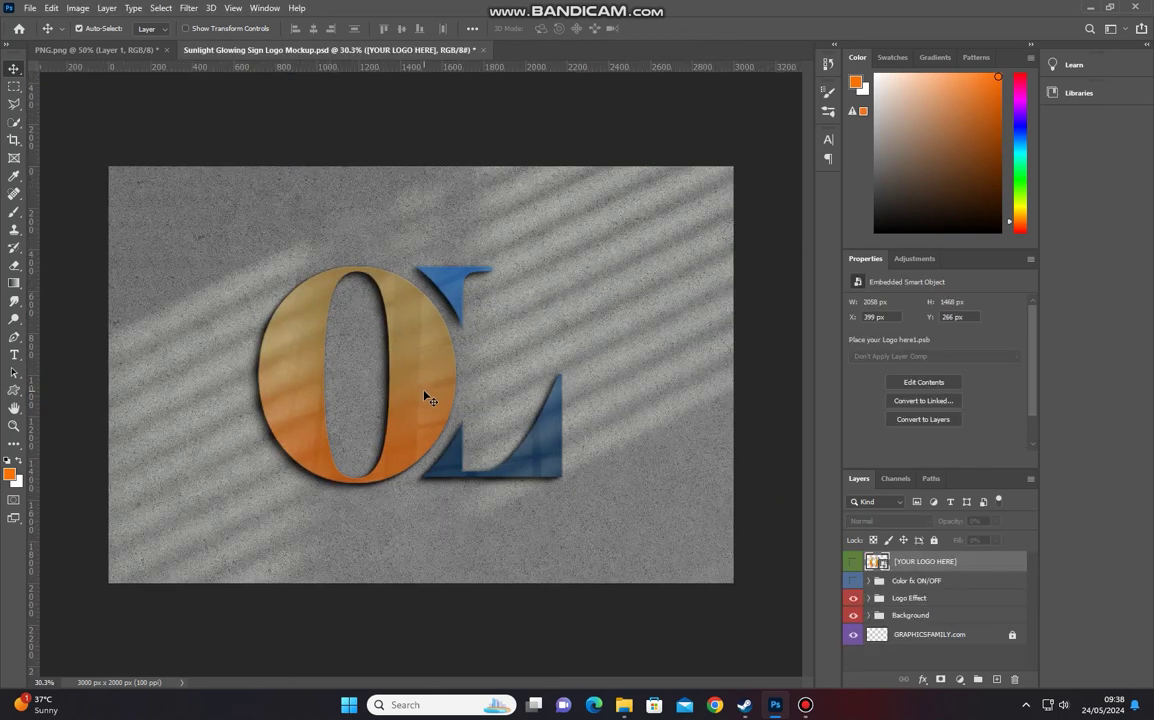
{"action": "scroll", "coordinate": [424, 398], "scroll_direction": "down", "scroll_amount": 1}
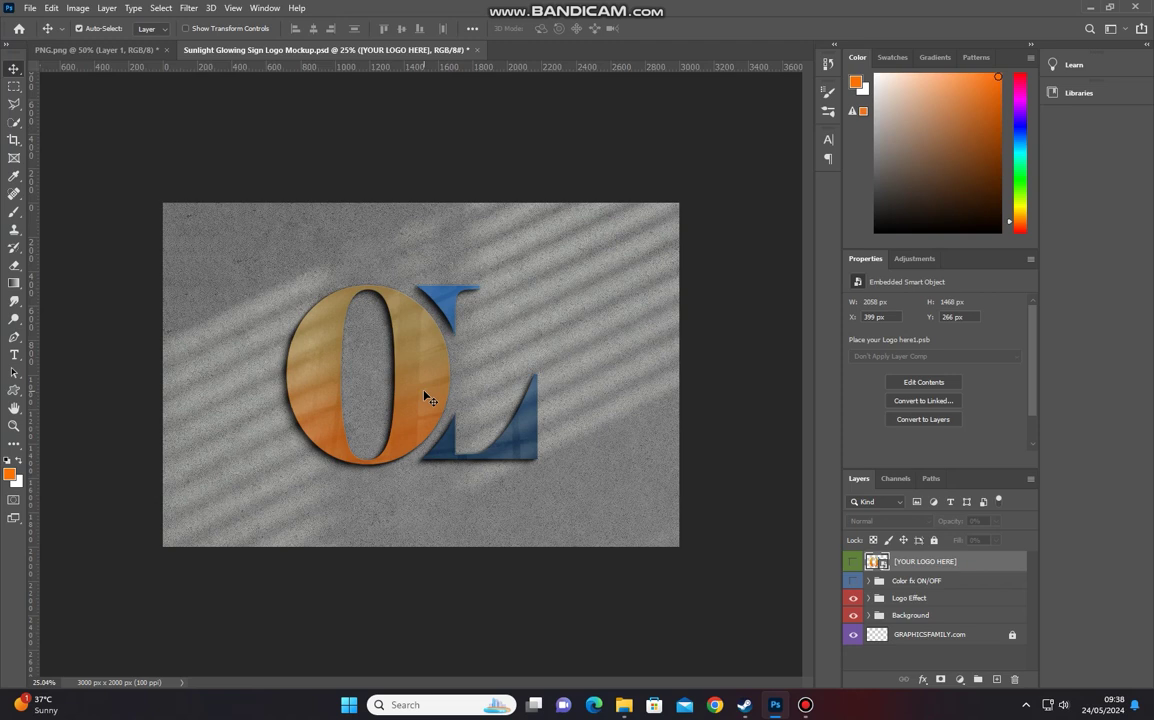
{"action": "scroll", "coordinate": [424, 398], "scroll_direction": "up", "scroll_amount": 1}
{"action": "scroll", "coordinate": [424, 398], "scroll_direction": "up", "scroll_amount": 1}
{"action": "scroll", "coordinate": [424, 398], "scroll_direction": "up", "scroll_amount": 1}
{"action": "scroll", "coordinate": [424, 398], "scroll_direction": "down", "scroll_amount": 1}
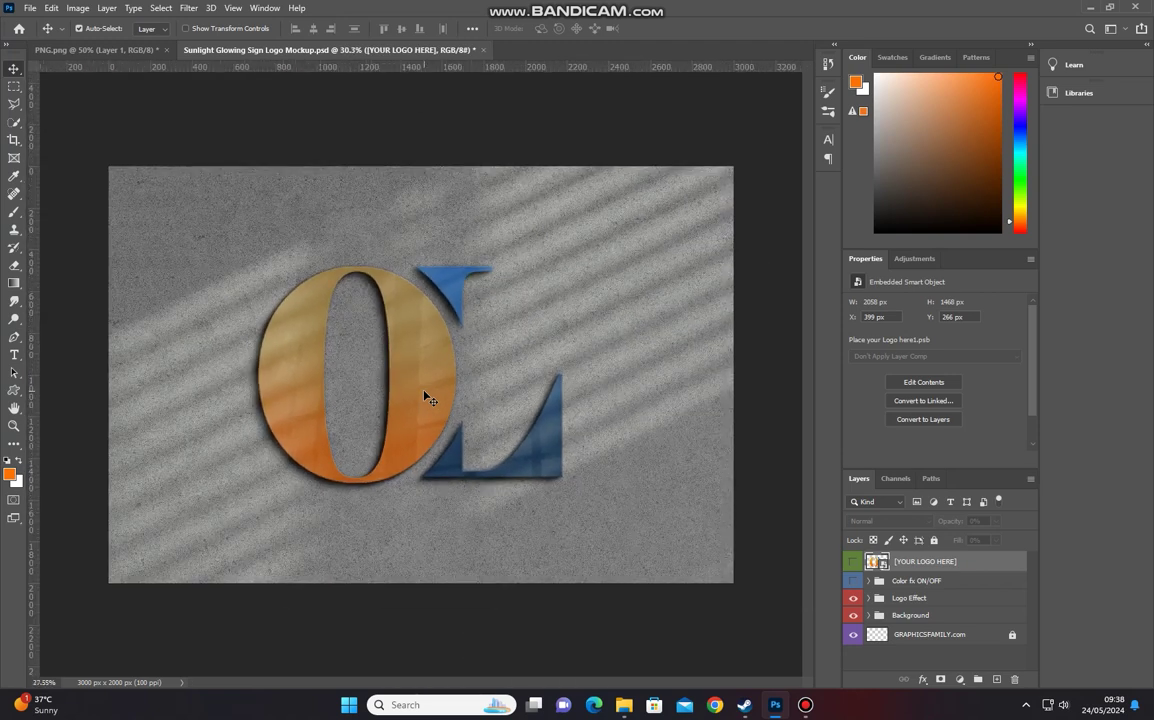
{"action": "scroll", "coordinate": [424, 398], "scroll_direction": "down", "scroll_amount": 1}
{"action": "scroll", "coordinate": [424, 398], "scroll_direction": "down", "scroll_amount": 1}
{"action": "scroll", "coordinate": [424, 398], "scroll_direction": "down", "scroll_amount": 1}
{"action": "scroll", "coordinate": [424, 398], "scroll_direction": "down", "scroll_amount": 1}
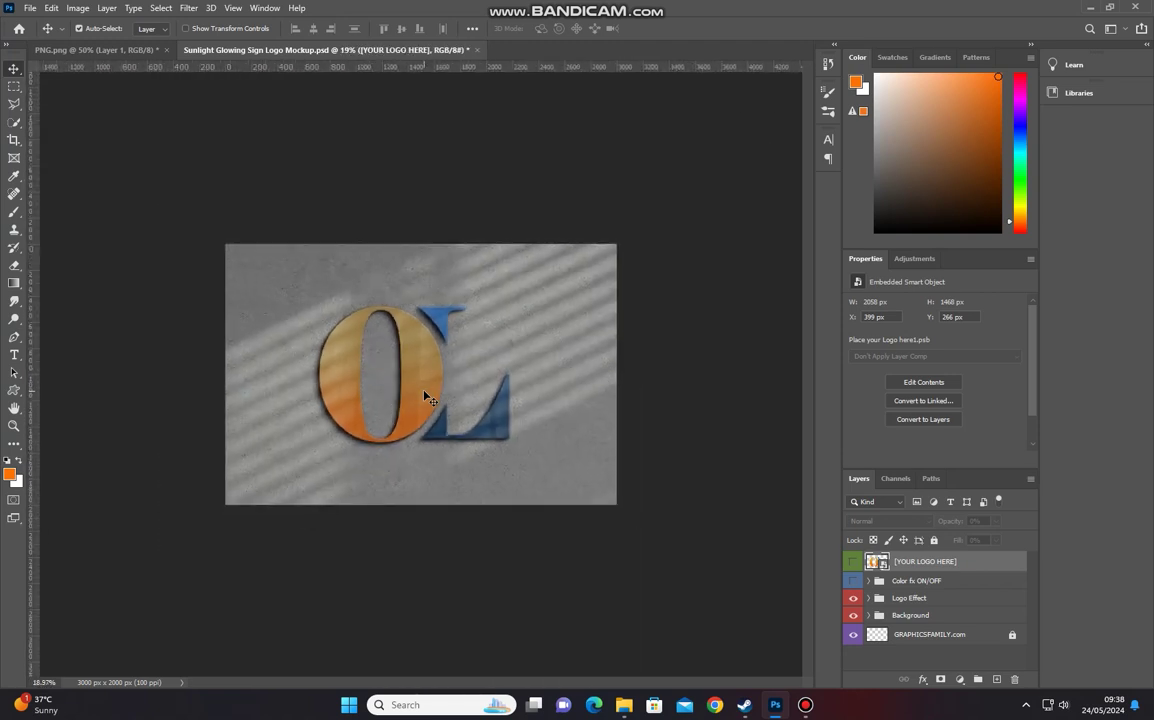
{"action": "scroll", "coordinate": [424, 398], "scroll_direction": "up", "scroll_amount": 1}
{"action": "scroll", "coordinate": [424, 398], "scroll_direction": "up", "scroll_amount": 1}
{"action": "scroll", "coordinate": [424, 398], "scroll_direction": "up", "scroll_amount": 1}
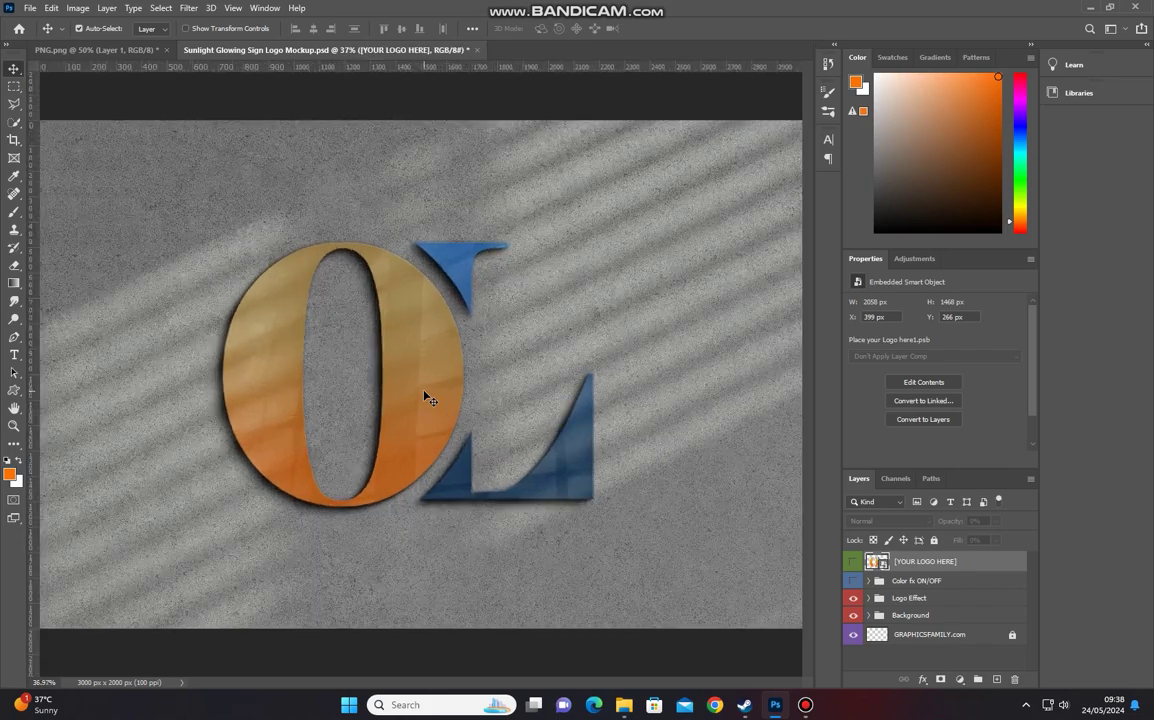